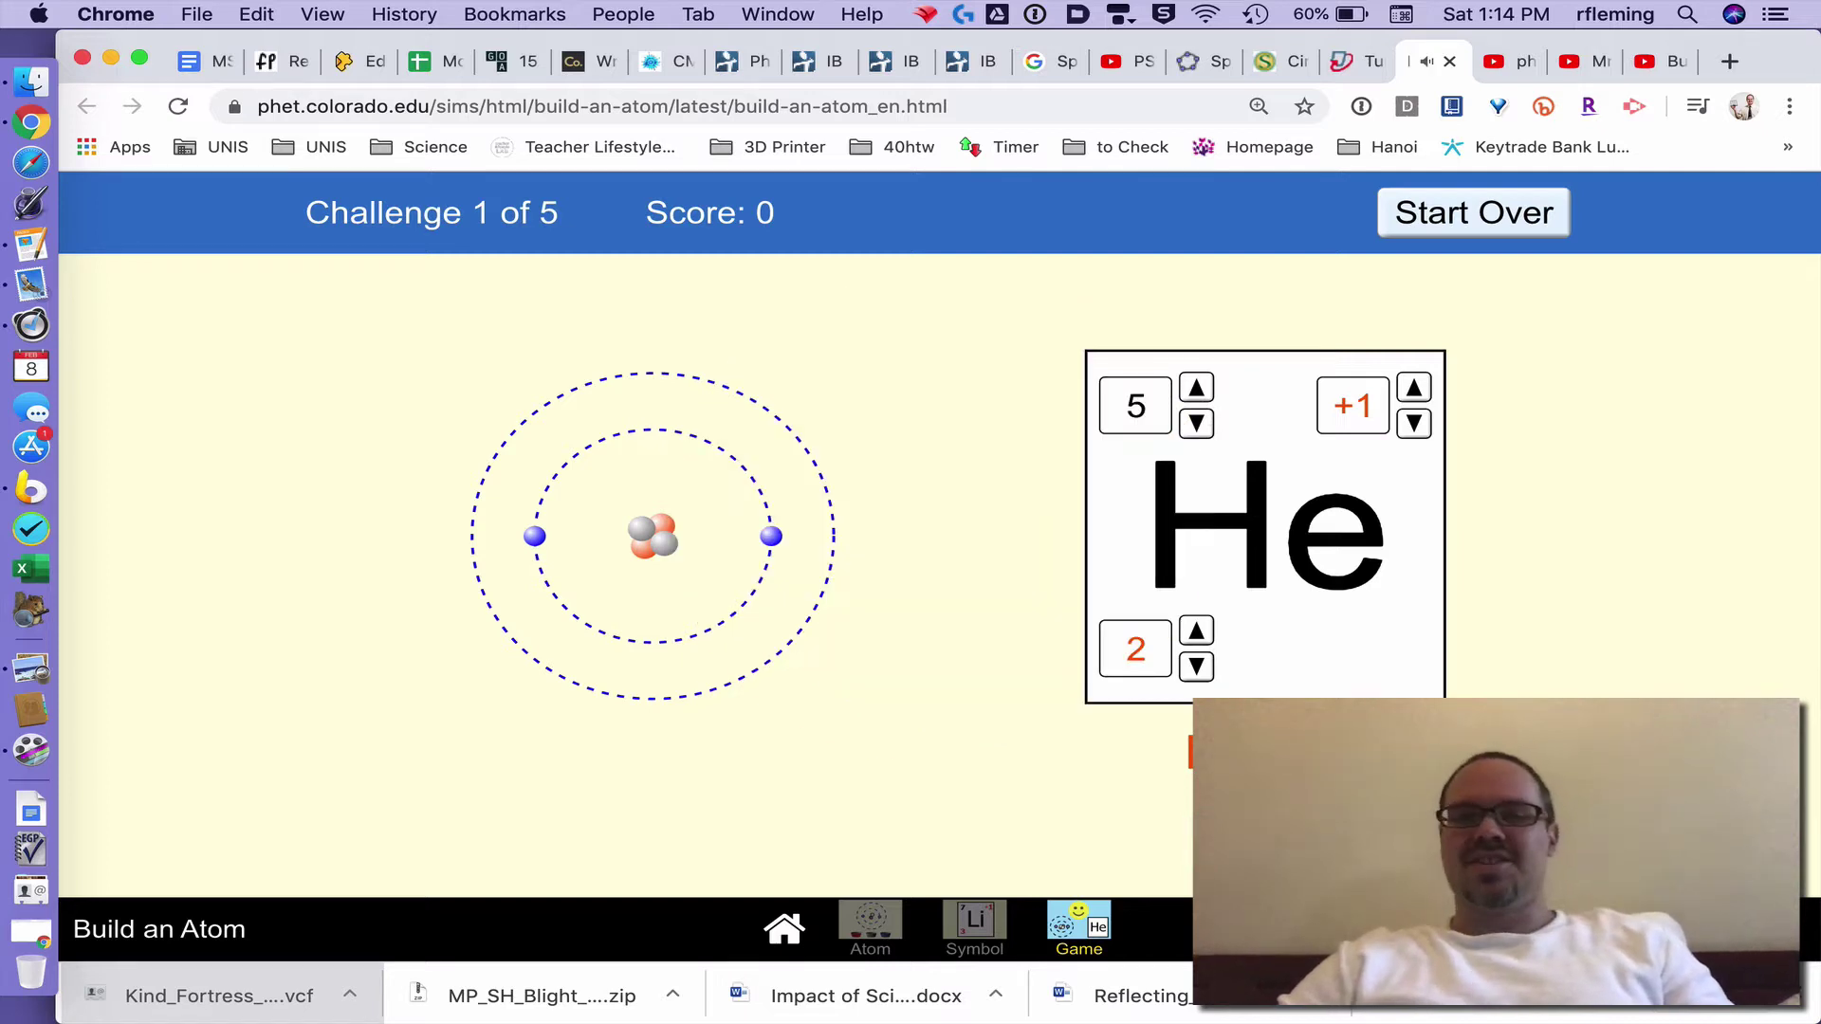
Set the helium symbol's mass number to 4 in the first game challenge and reveal the correct answer
left_click(1196, 423)
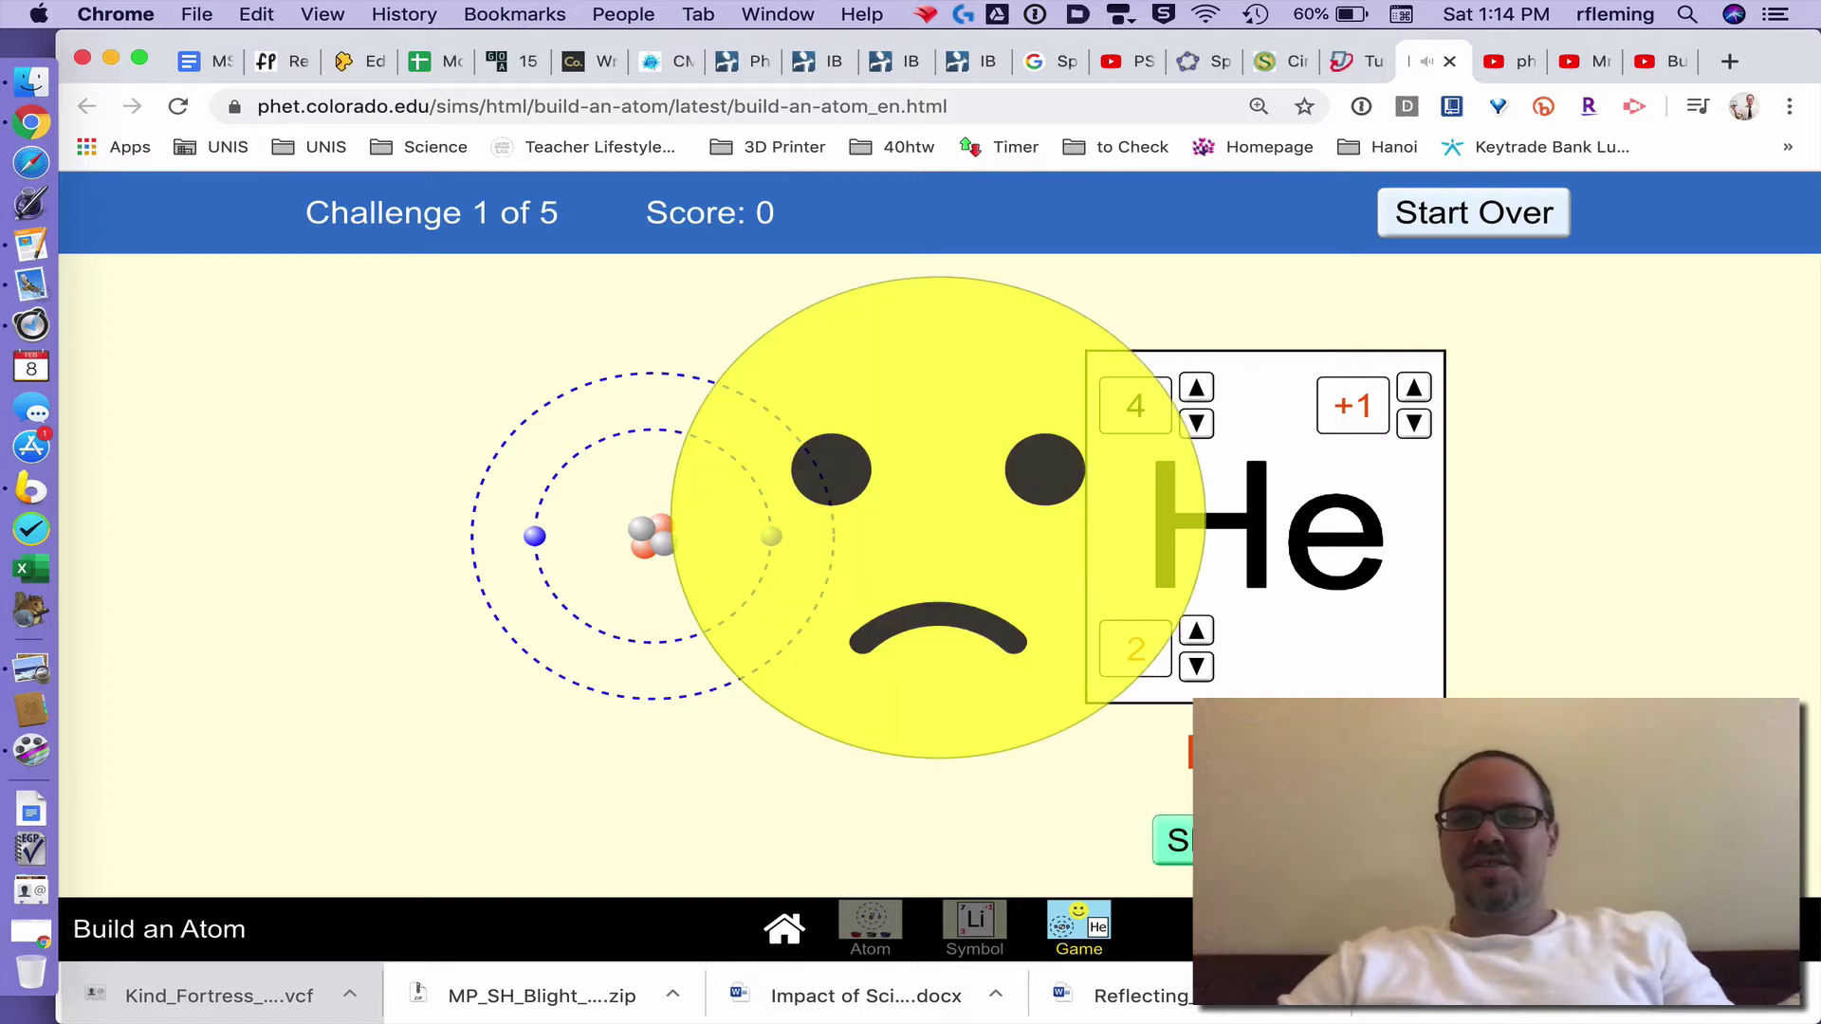
left_click(1176, 839)
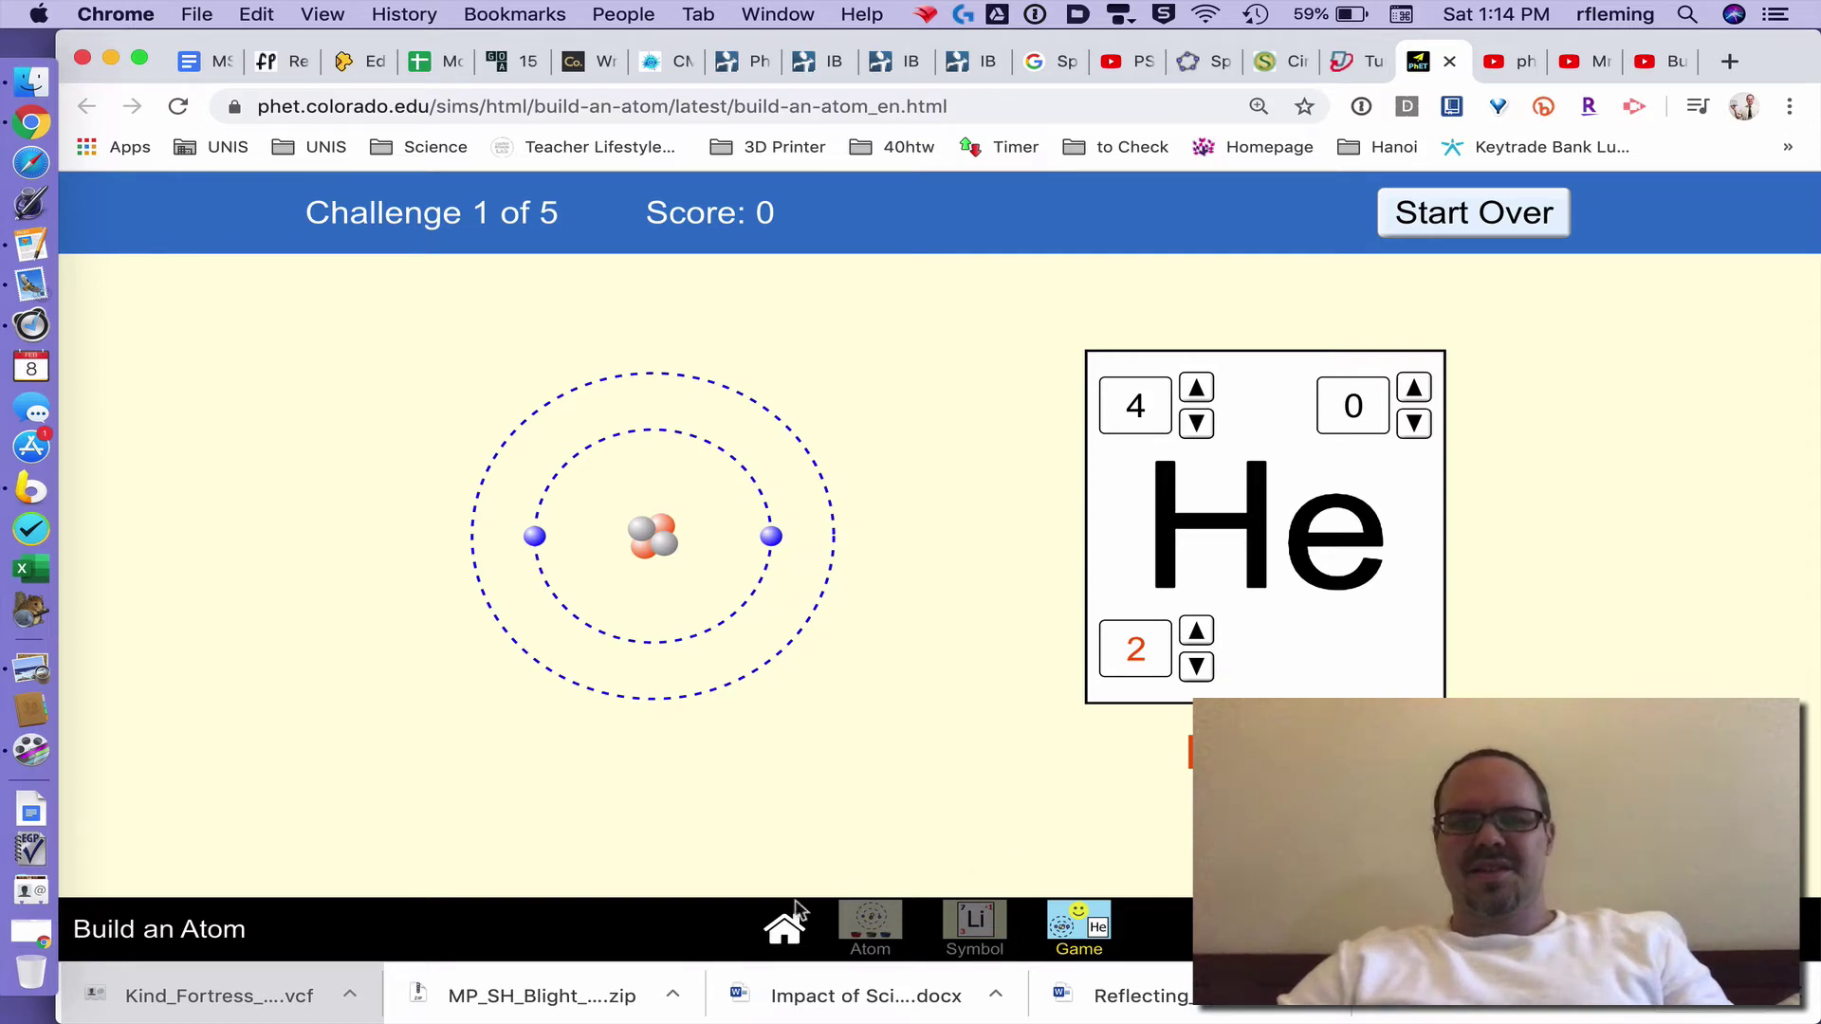
Leave the game for the Atom simulation and reset it to an empty atom in the Orbits model
left_click(783, 929)
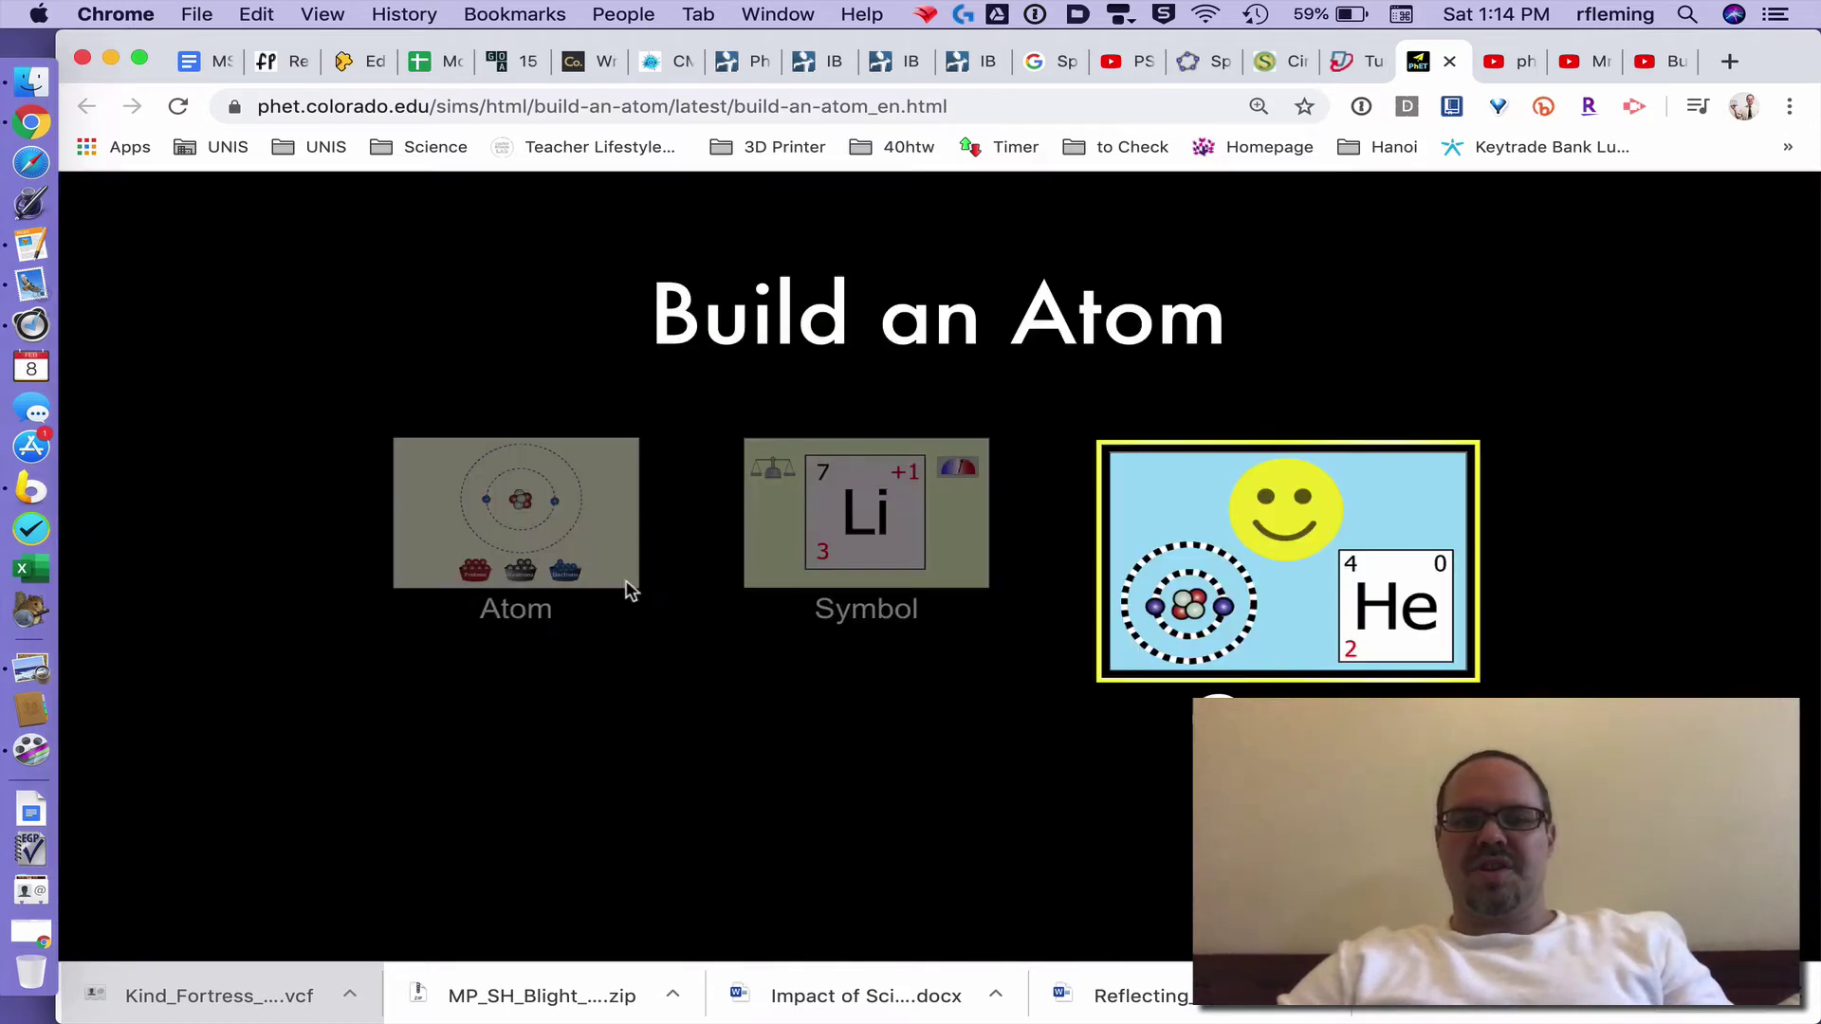
left_click(611, 571)
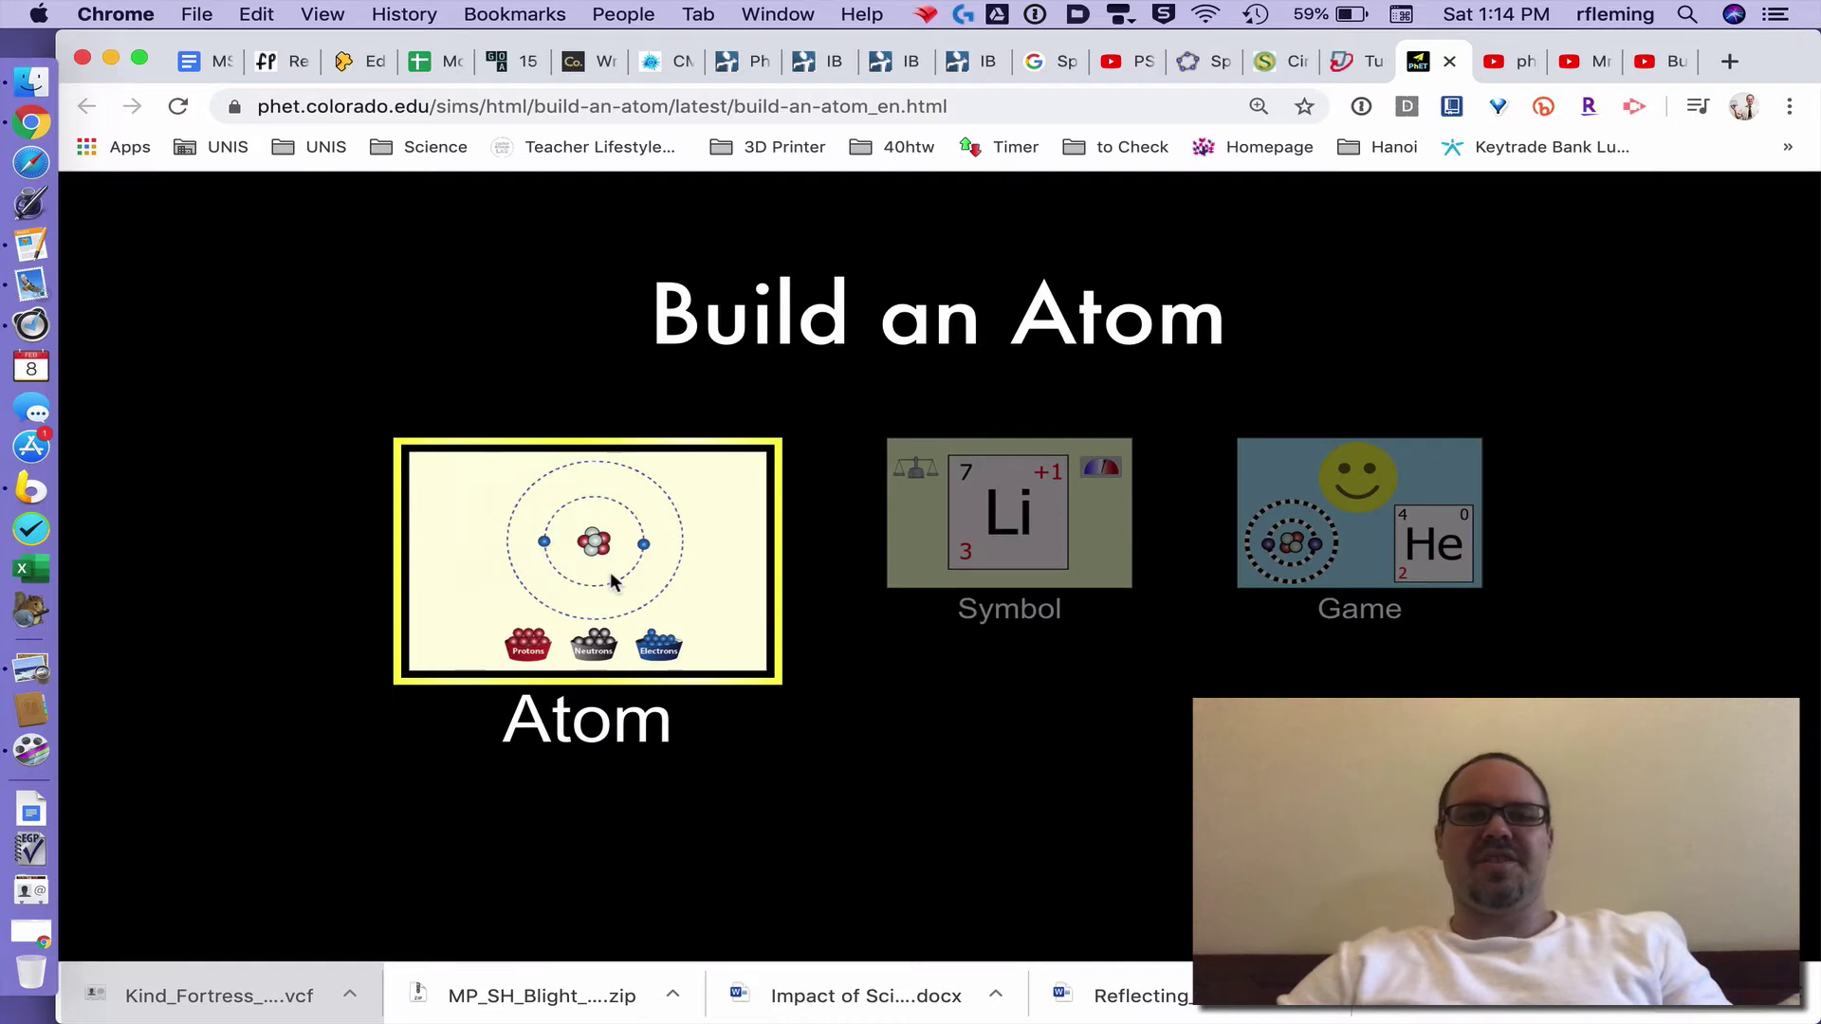
left_click(611, 571)
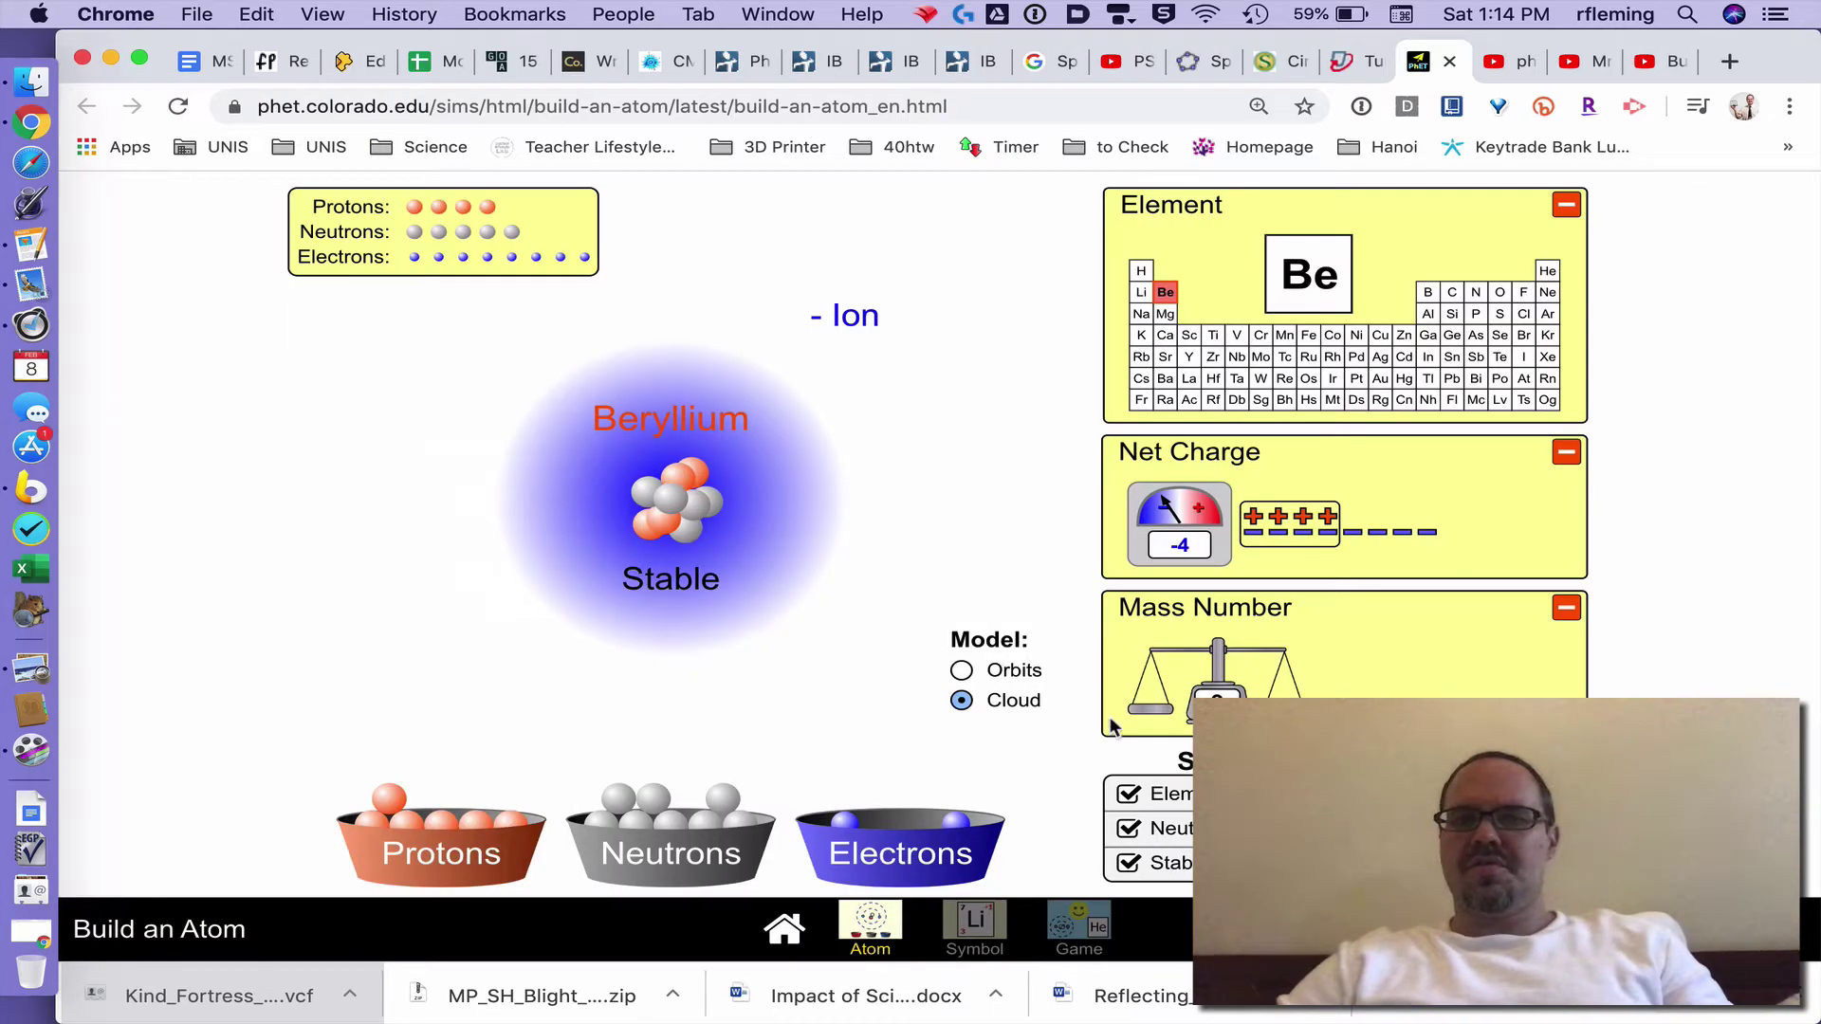
left_click(1017, 670)
left_click(1764, 844)
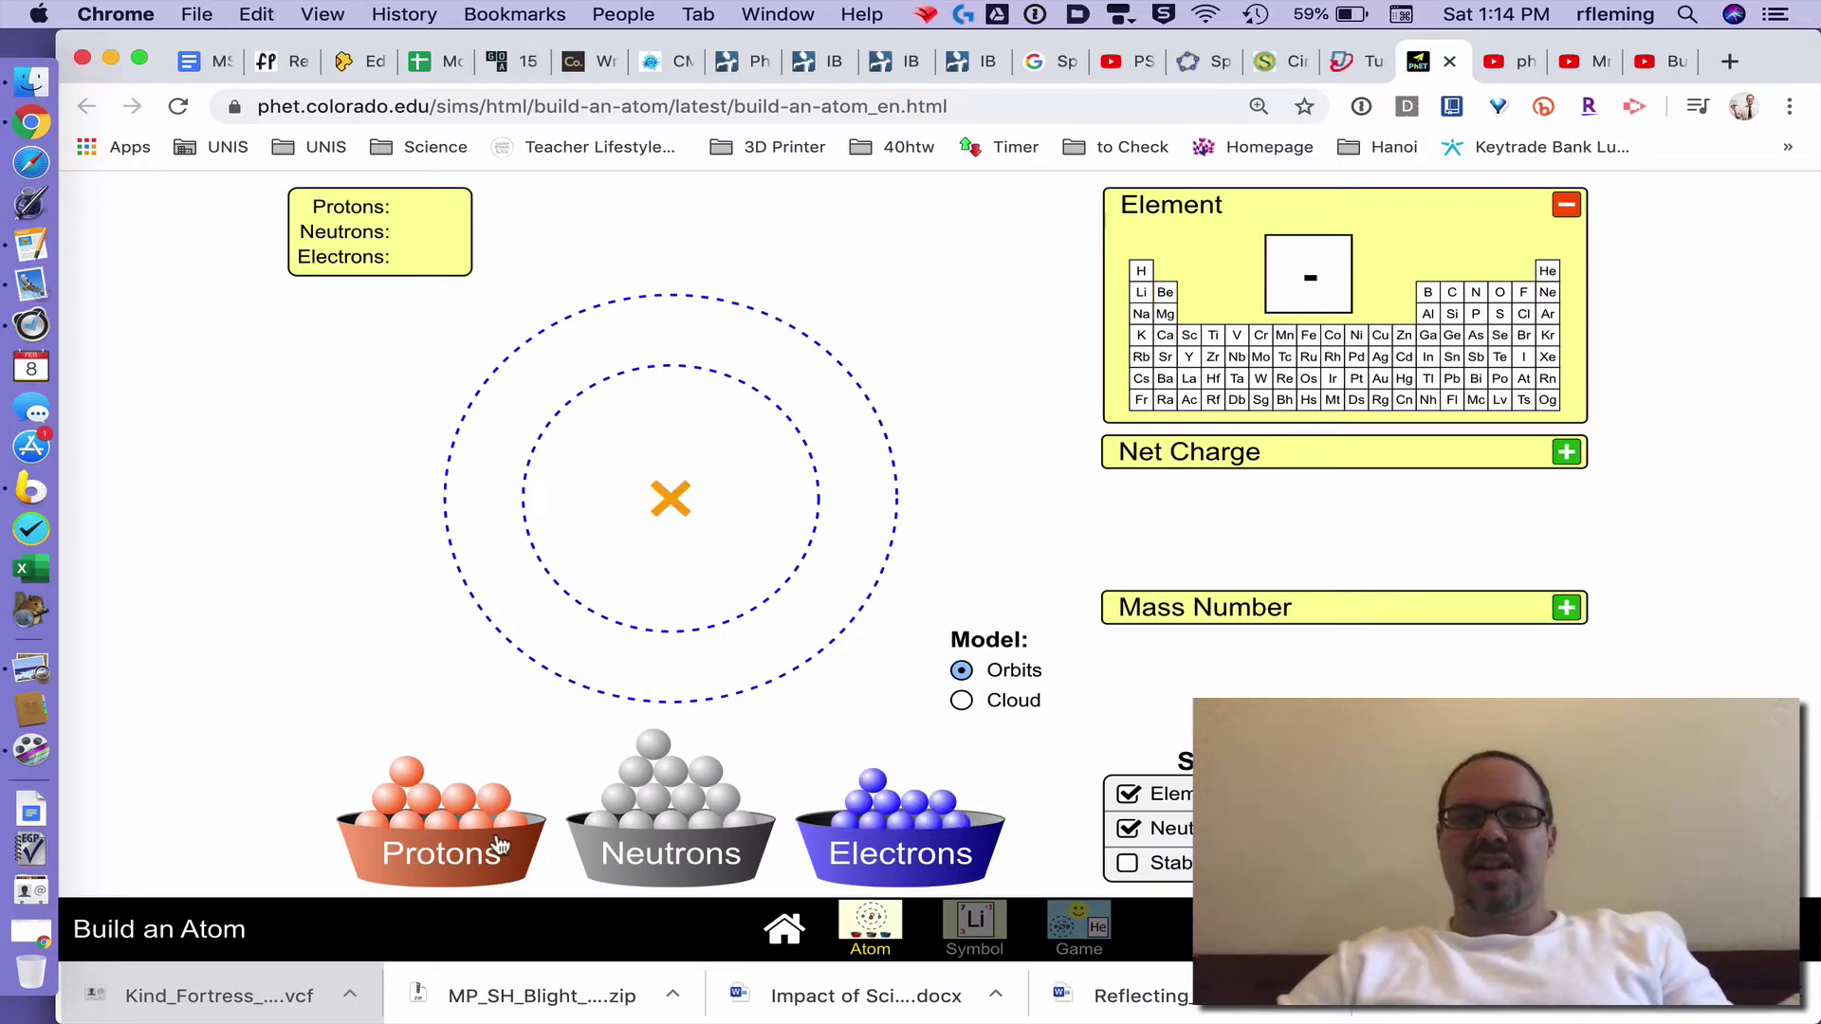
Place two protons in the nucleus and expand the Net Charge and Mass Number displays
left_click_drag(407, 770, 575, 572)
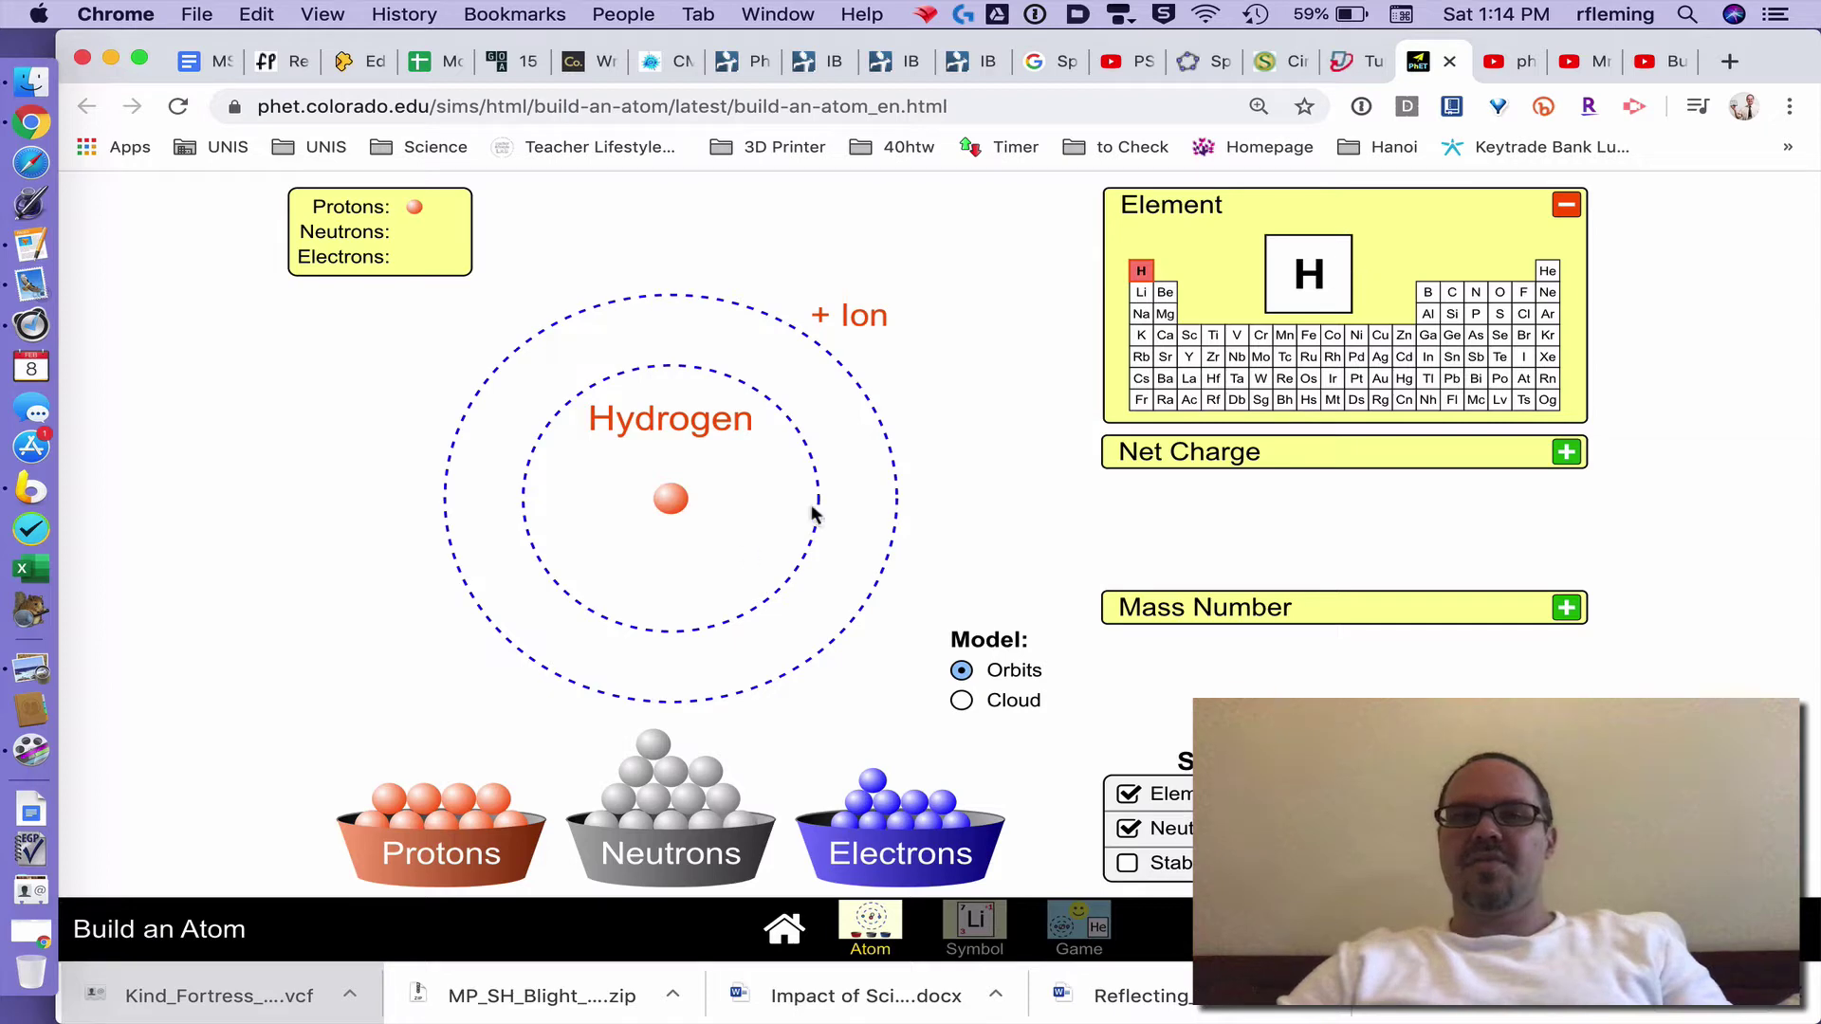
left_click_drag(497, 804, 675, 502)
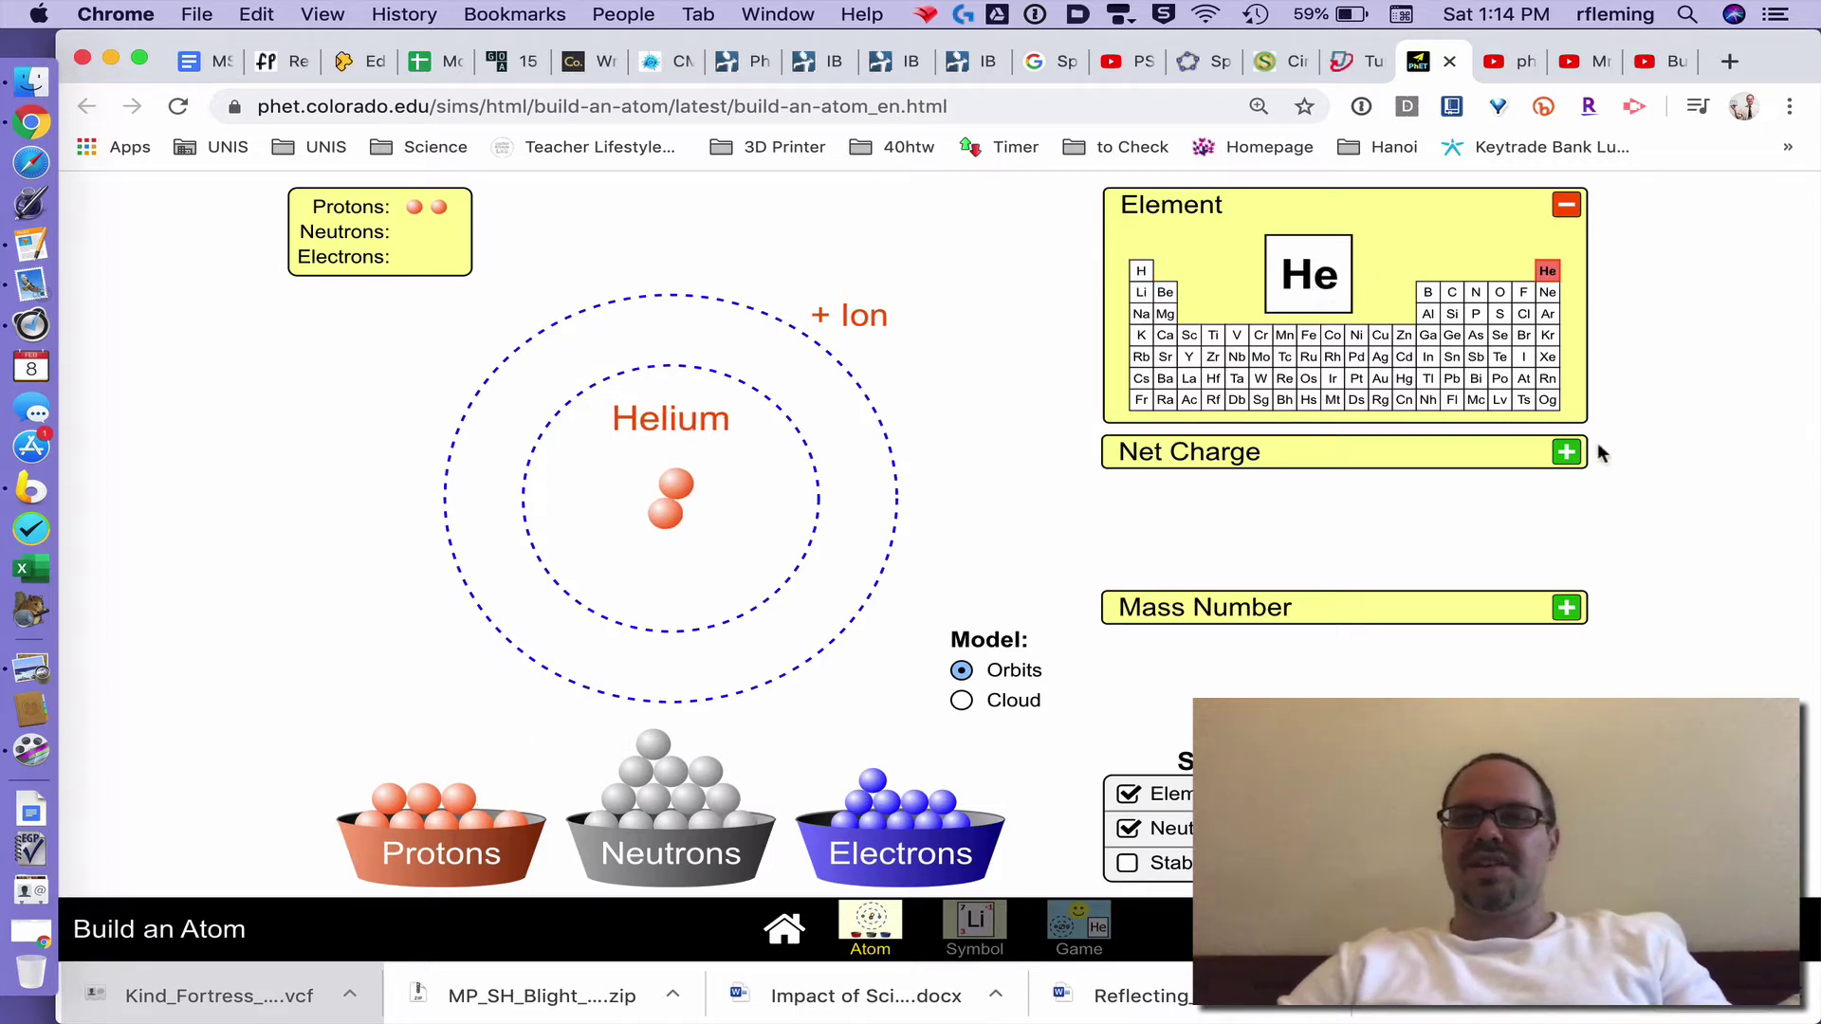
left_click(1567, 453)
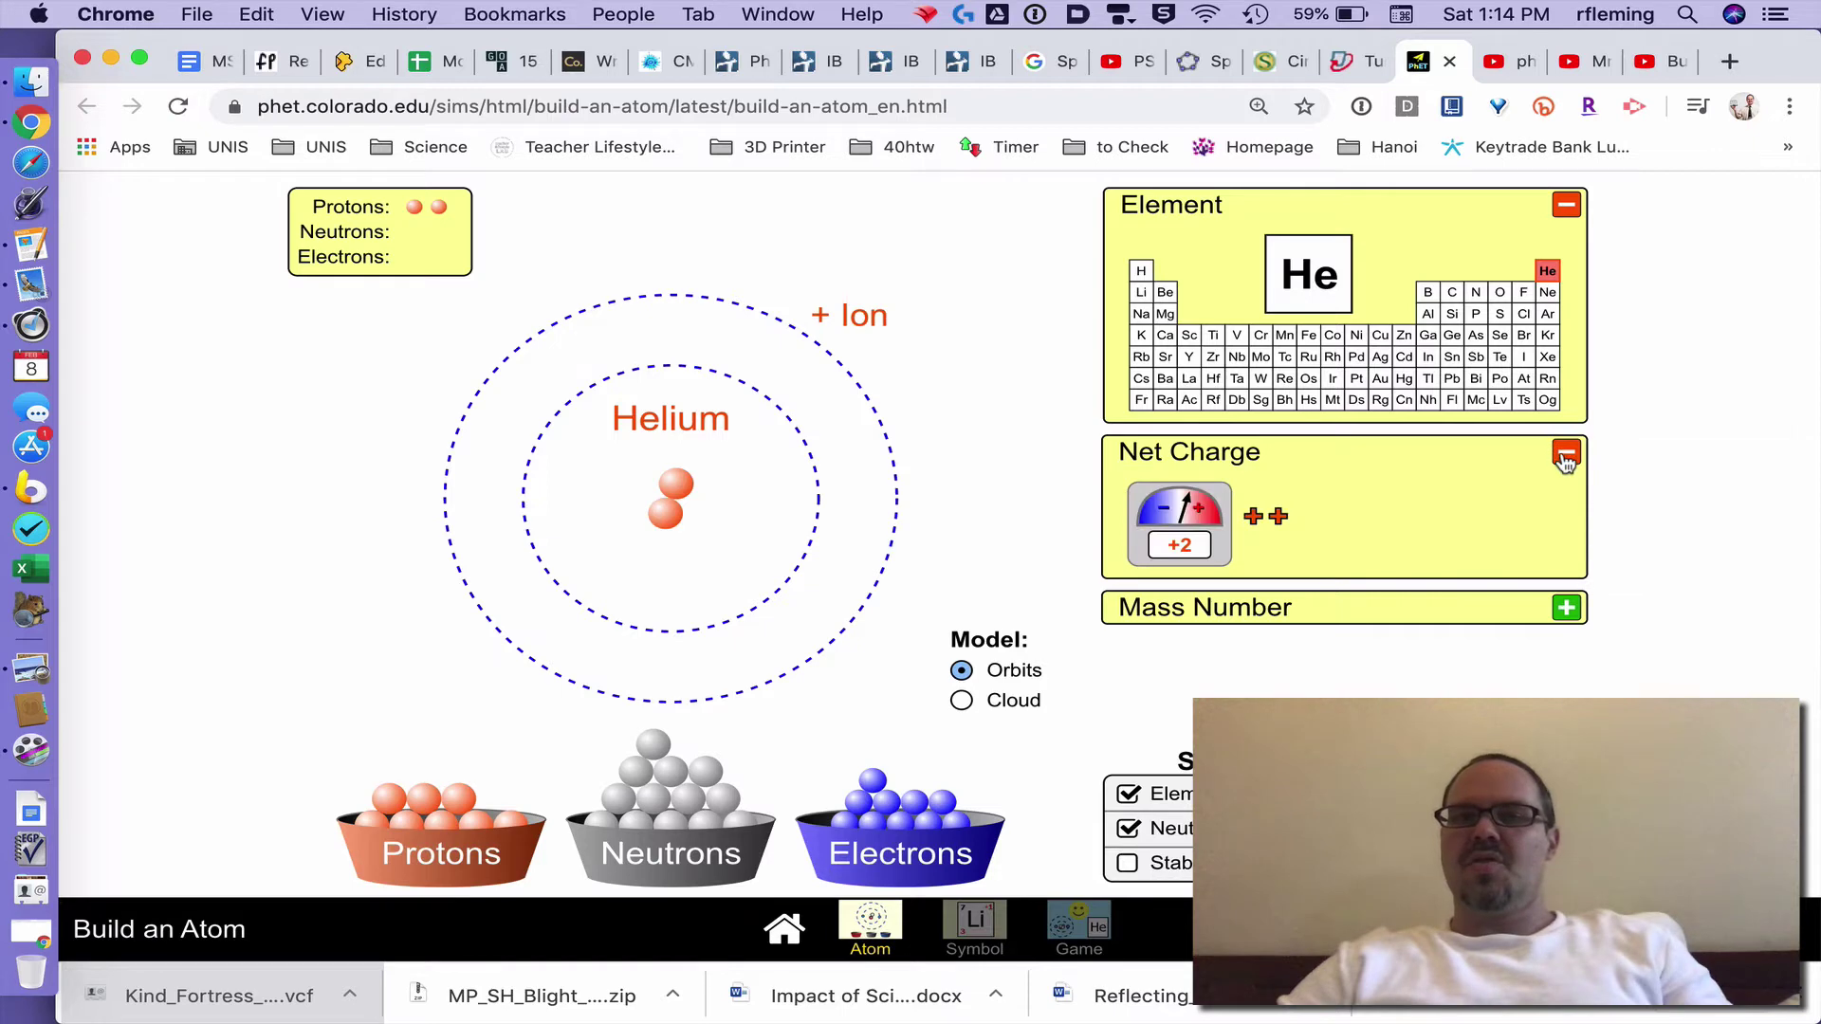
left_click(1564, 608)
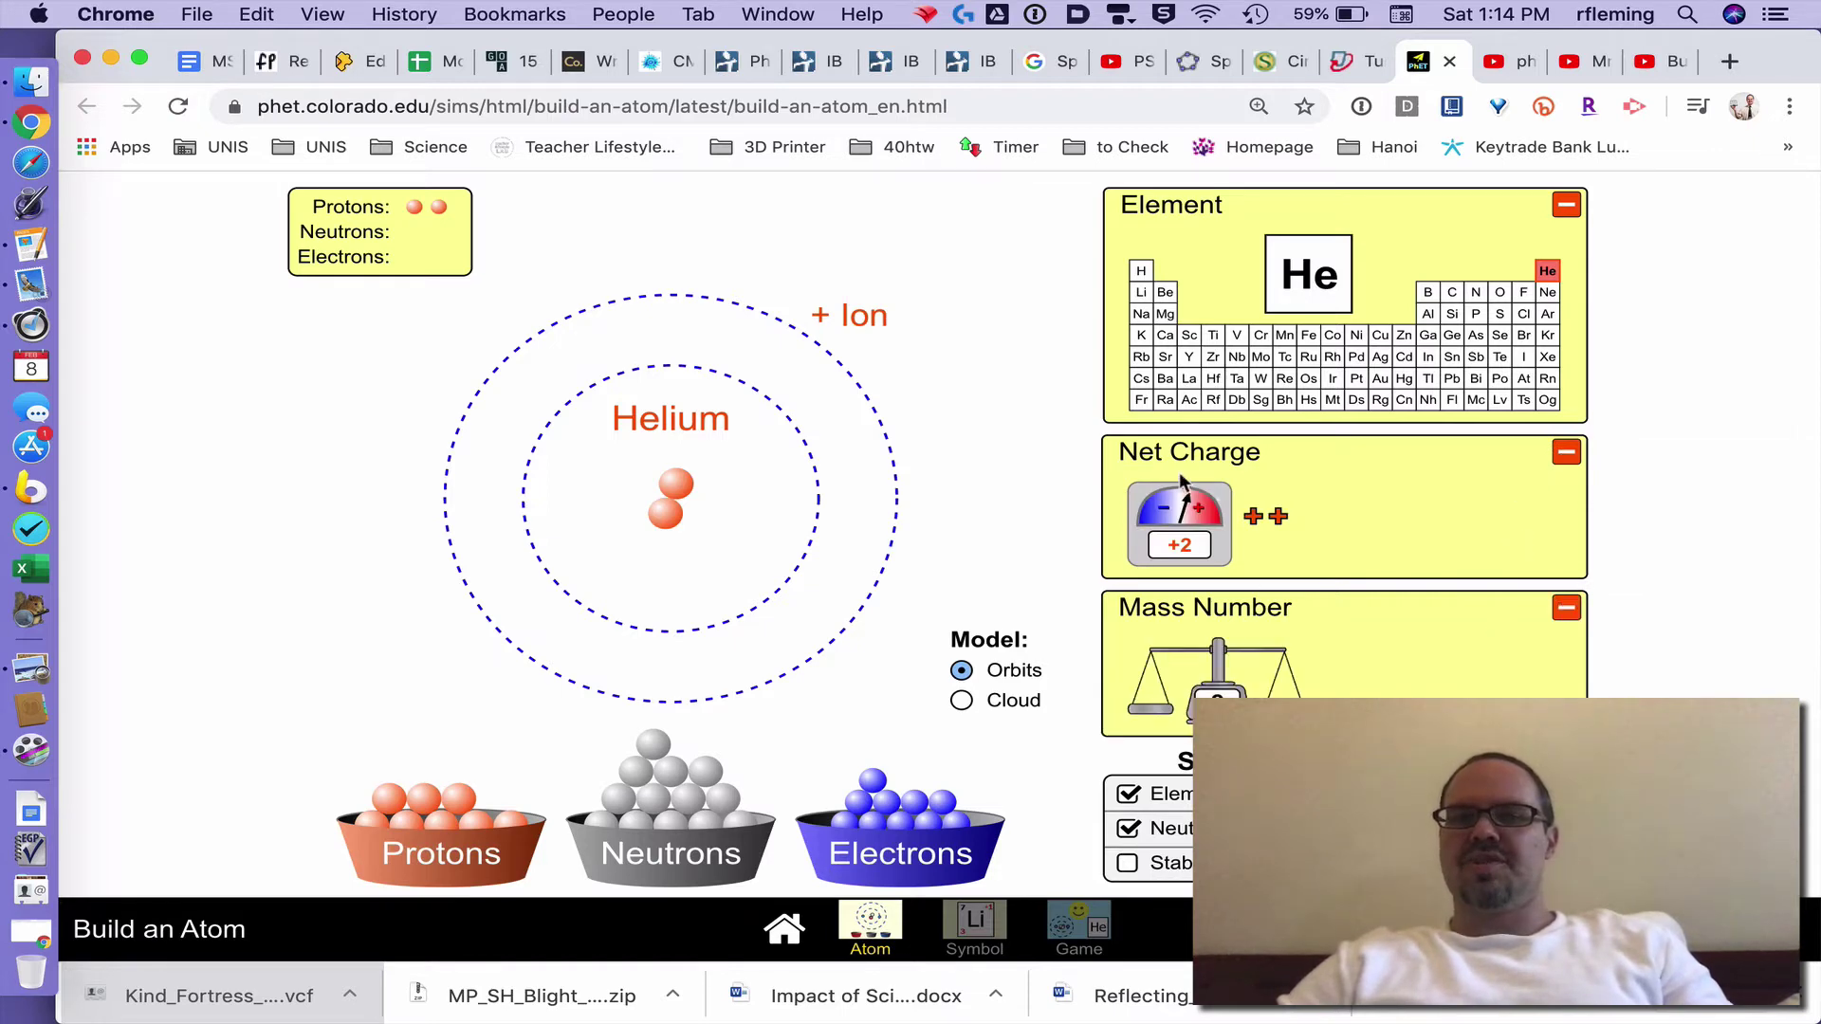
Add one neutron to the helium nucleus and two electrons to the inner orbit
left_click_drag(654, 743, 687, 494)
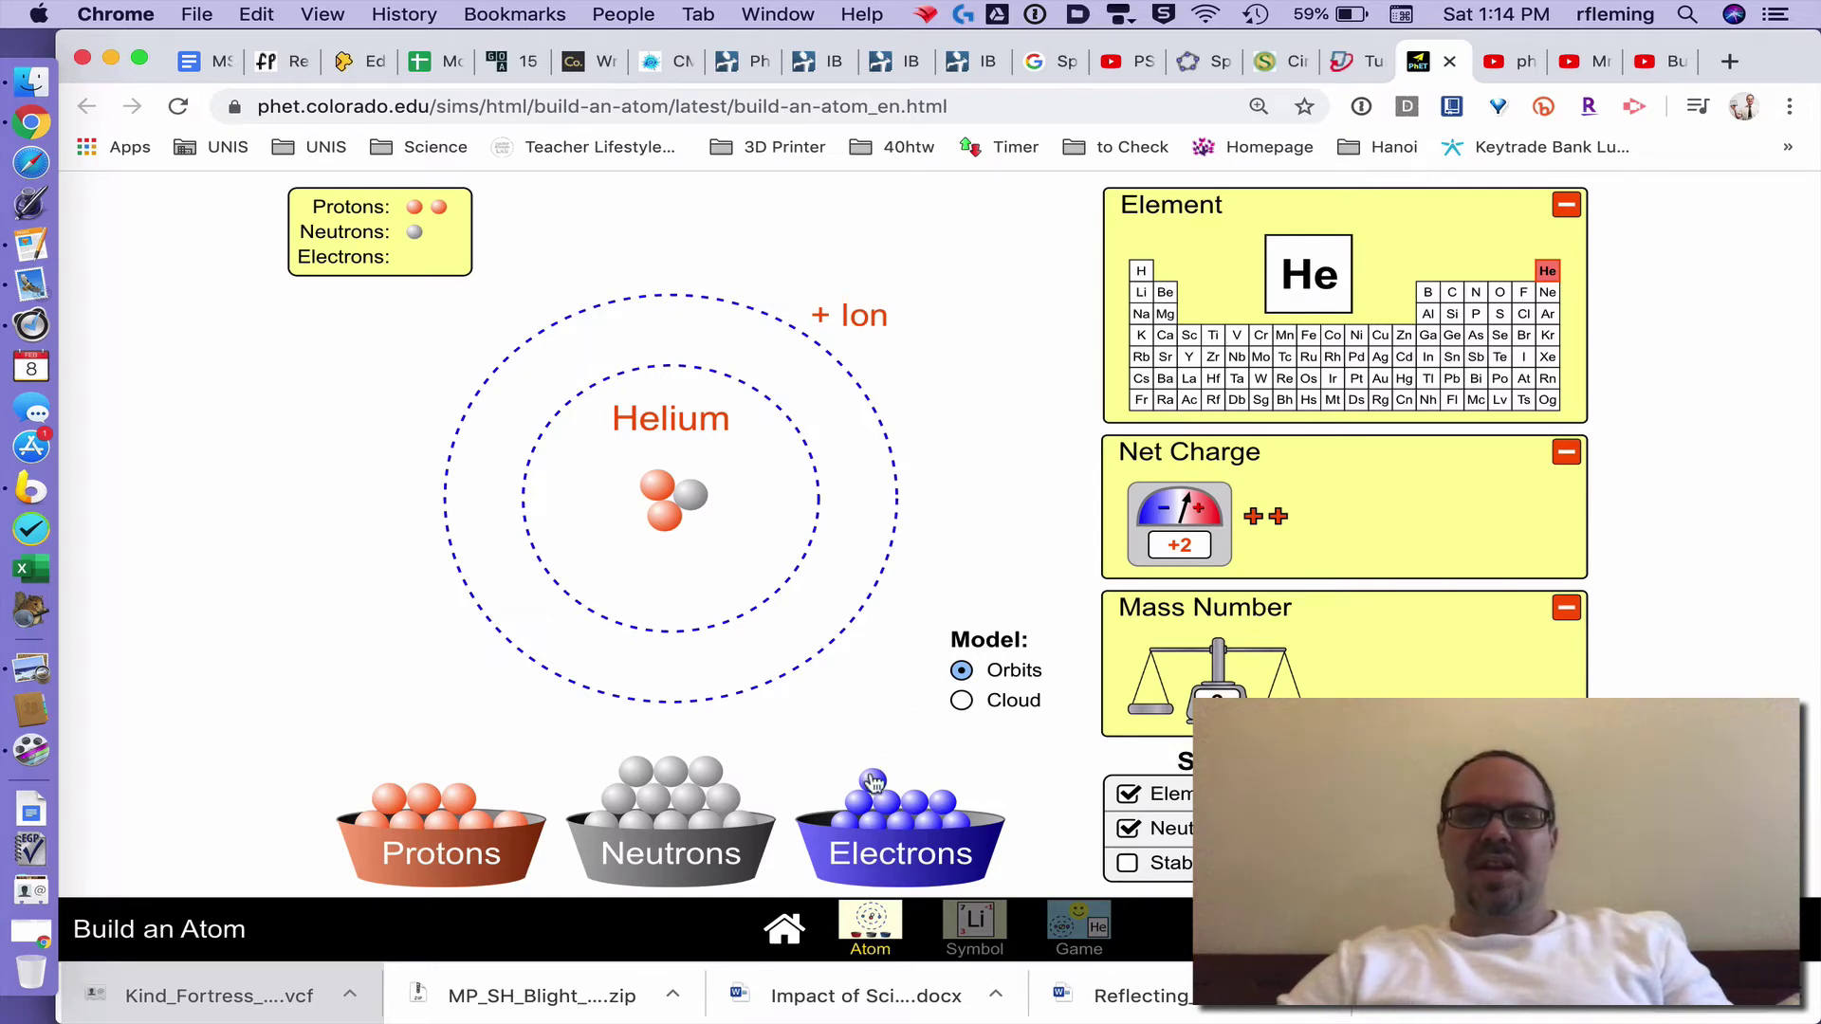
left_click_drag(874, 770, 819, 498)
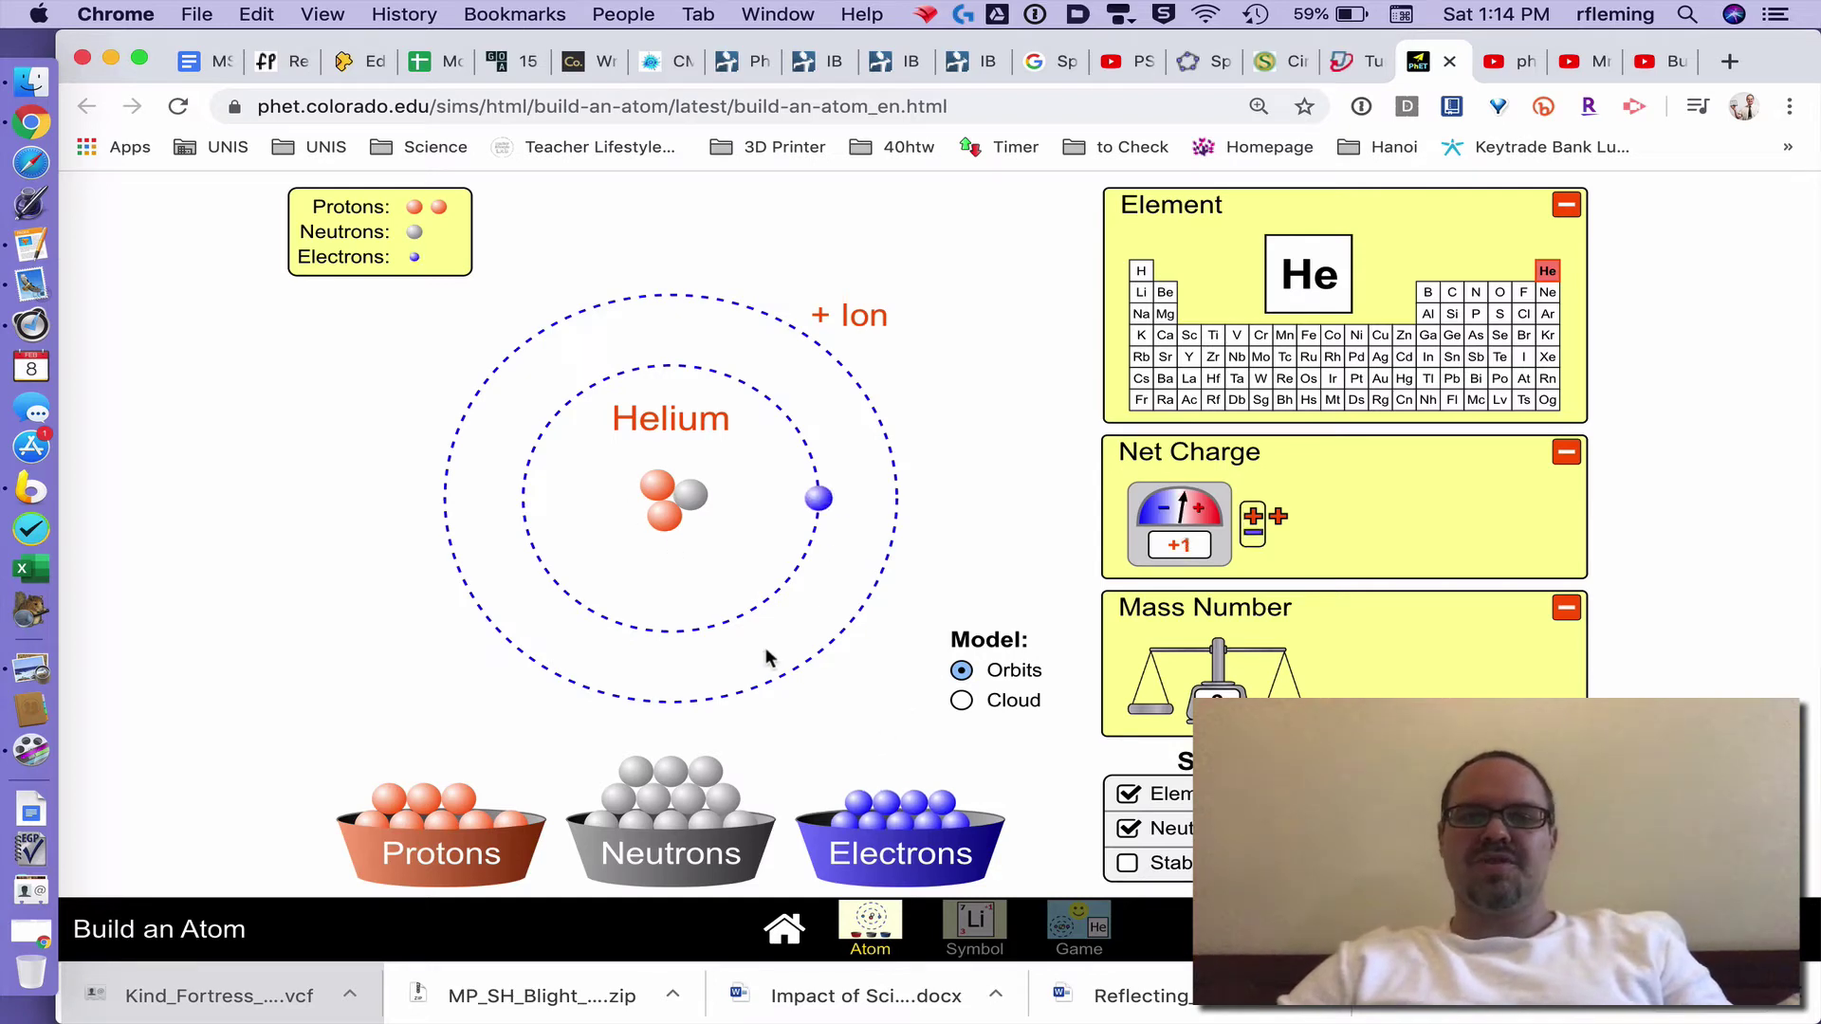
left_click_drag(851, 801, 834, 632)
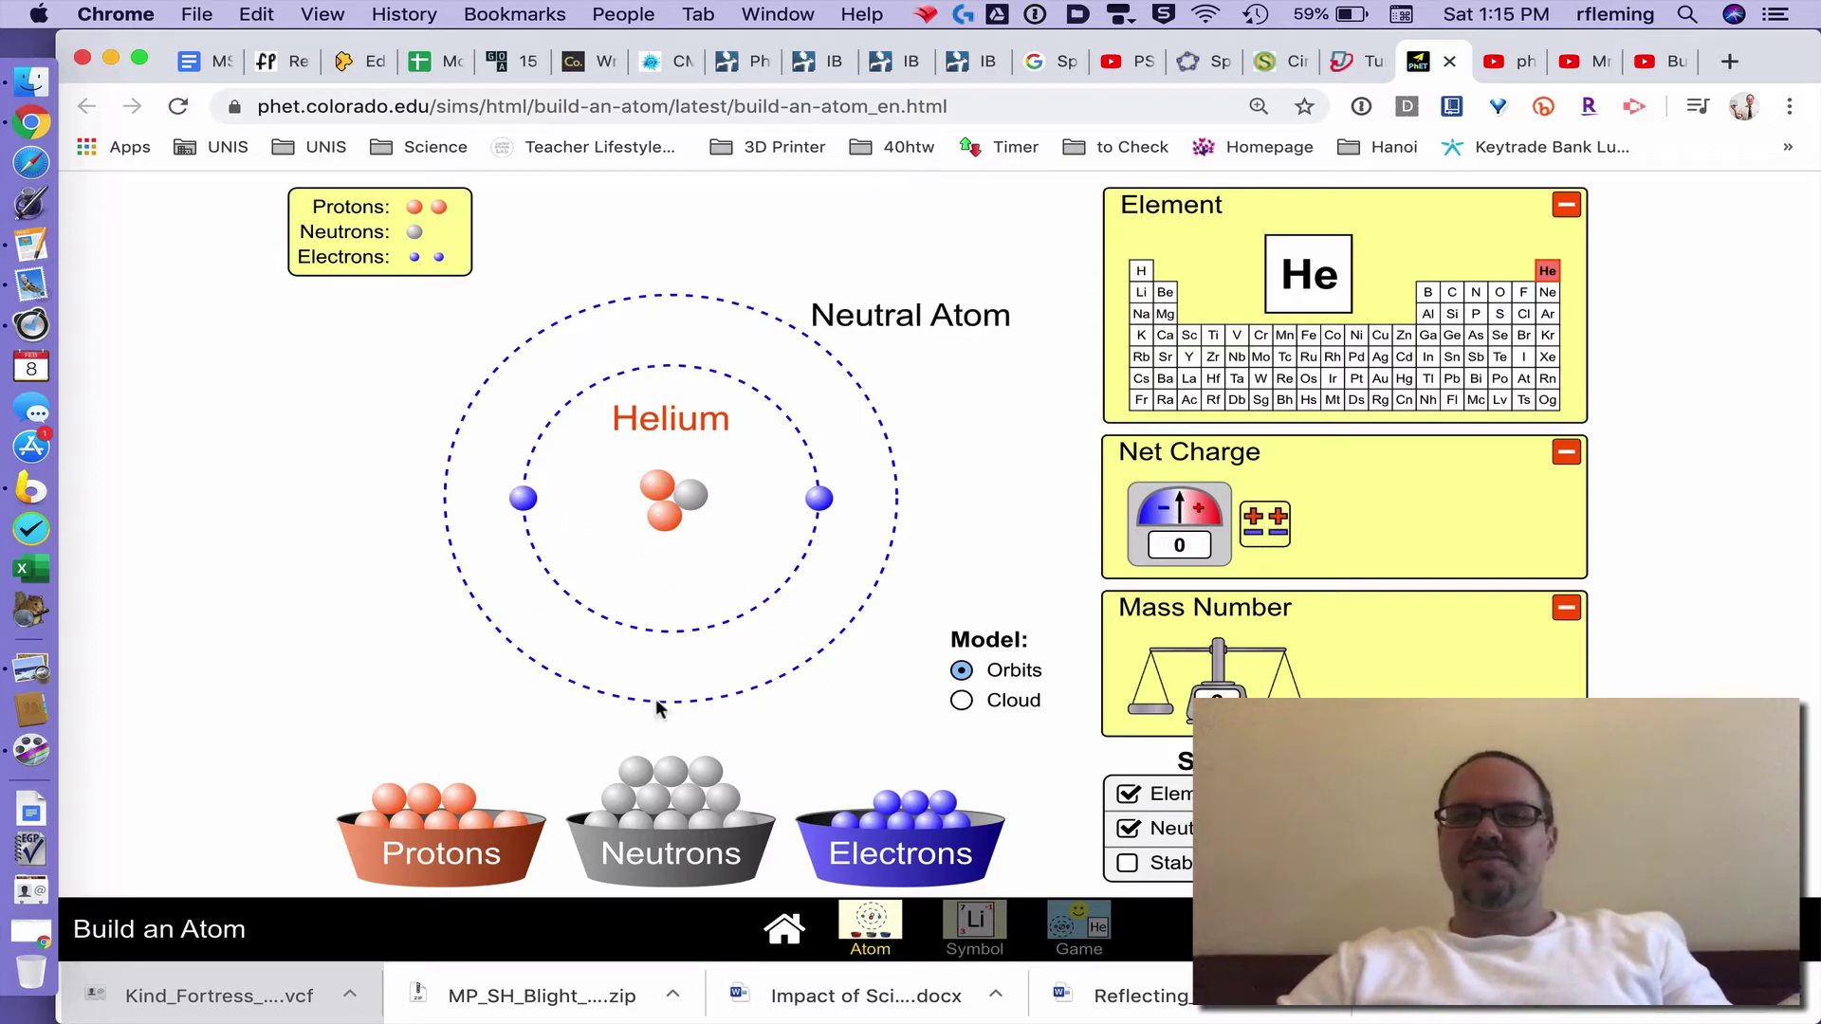
Add five more neutrons to the helium nucleus for a total of six
left_click_drag(631, 780, 663, 581)
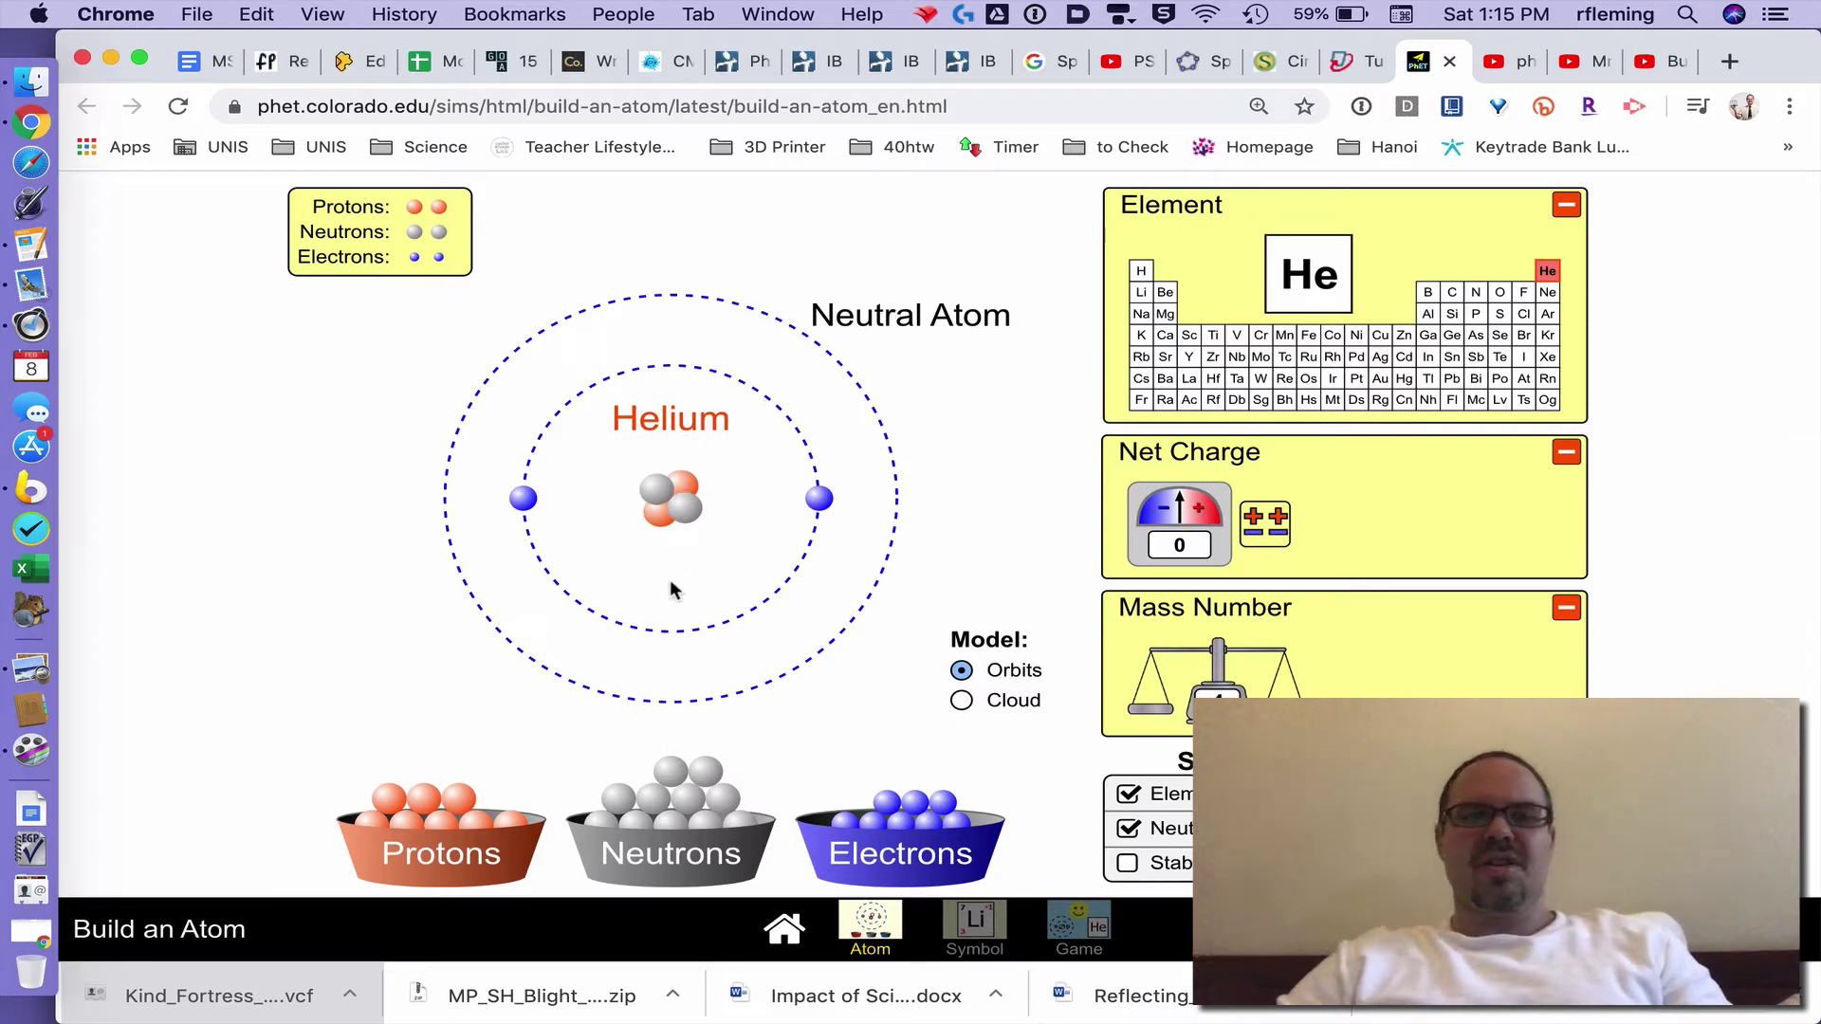
left_click_drag(670, 763, 679, 630)
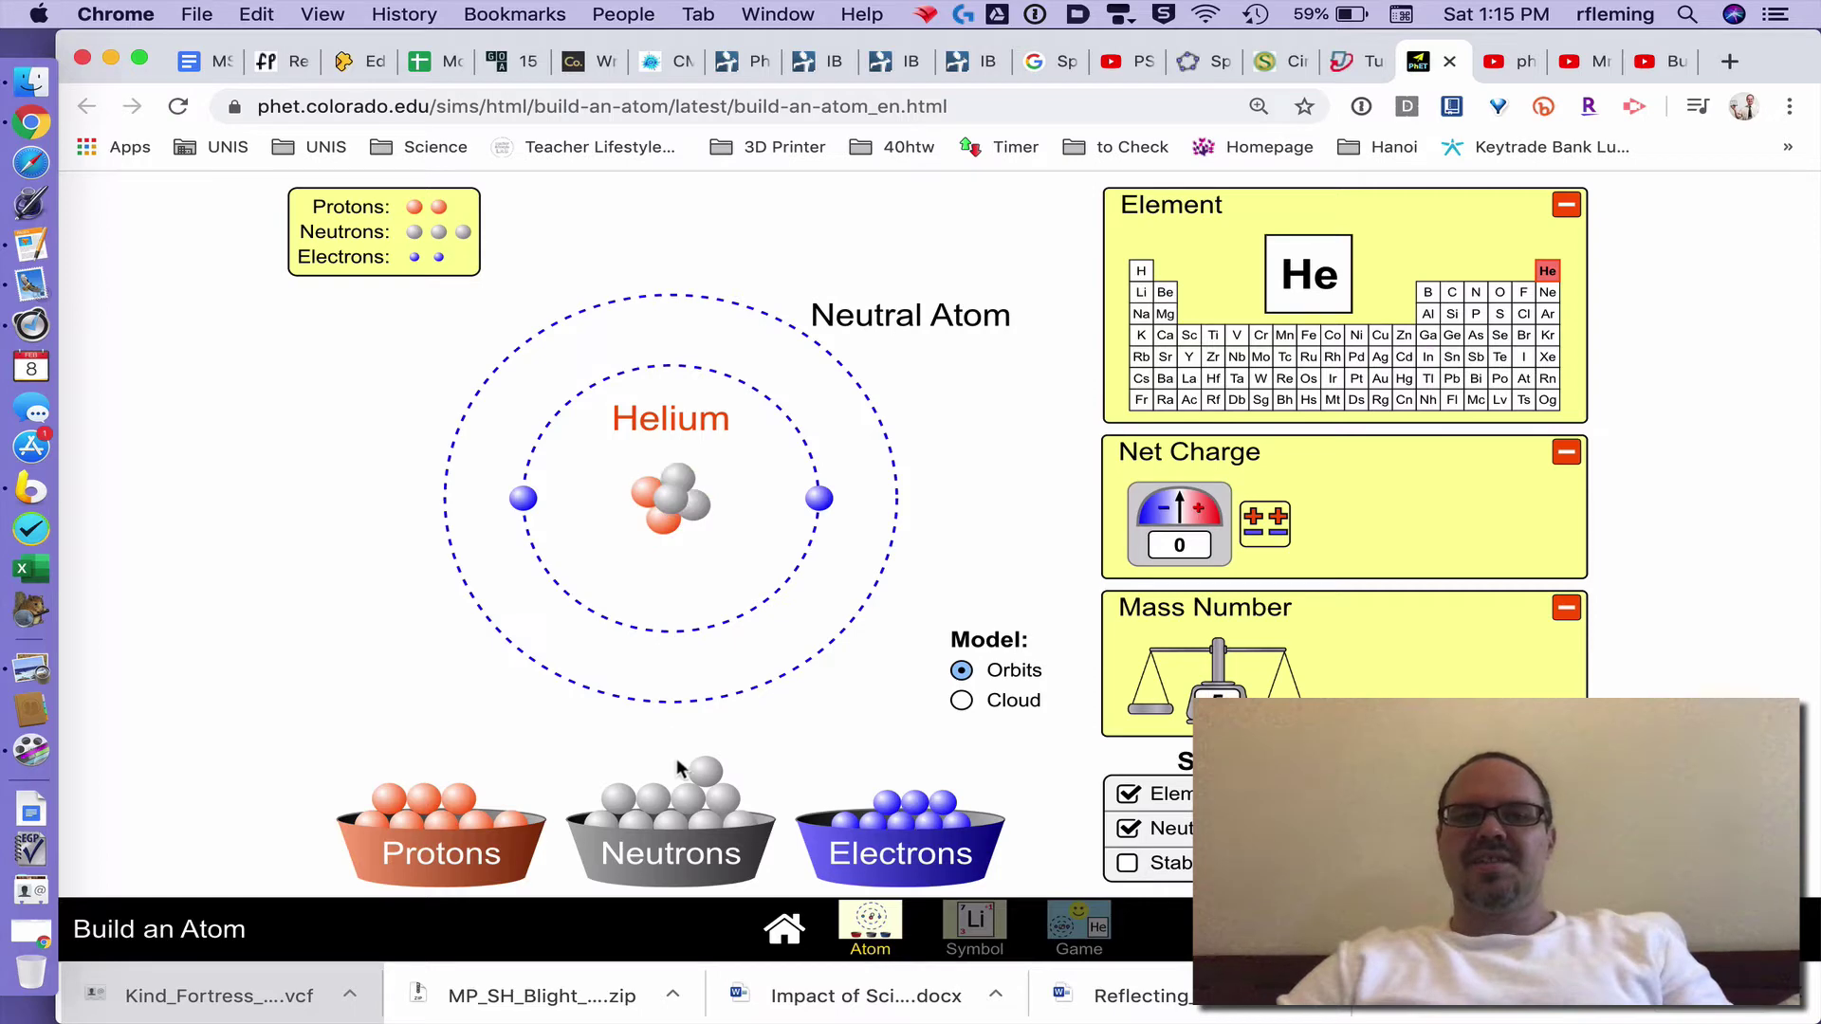
left_click_drag(699, 766, 676, 553)
left_click_drag(688, 794, 681, 521)
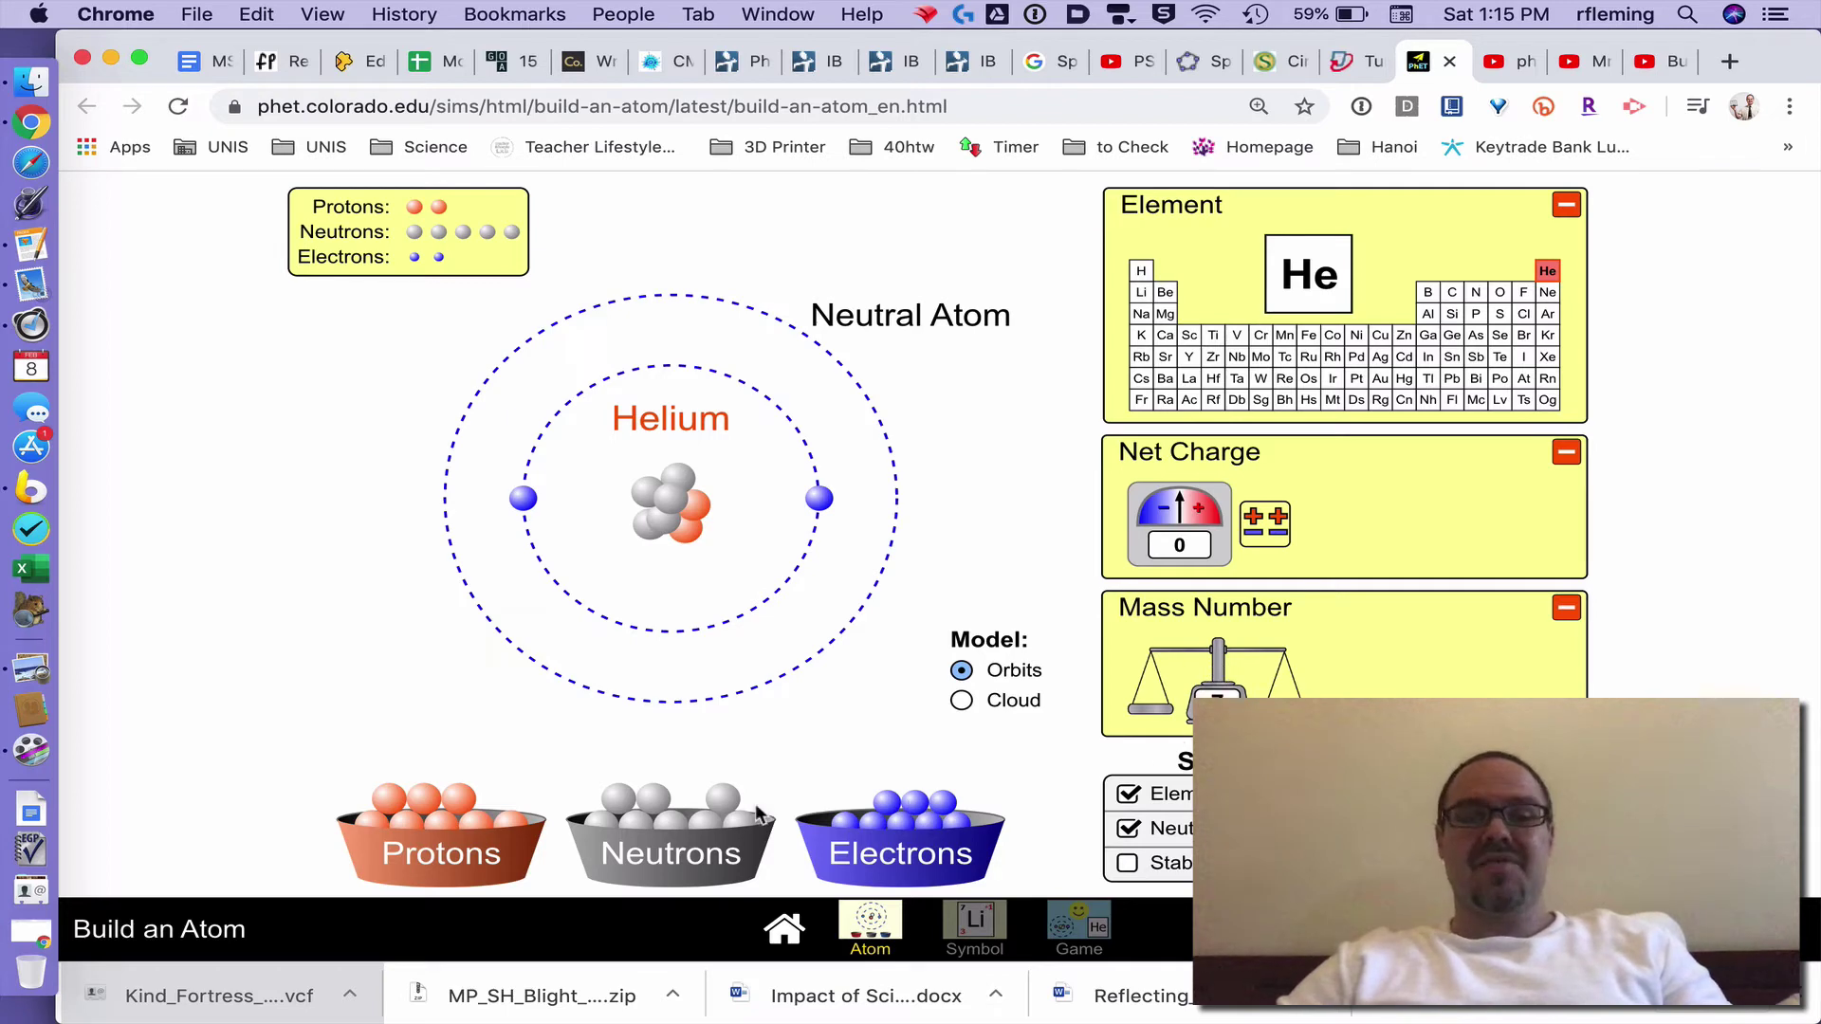
left_click_drag(722, 798, 718, 534)
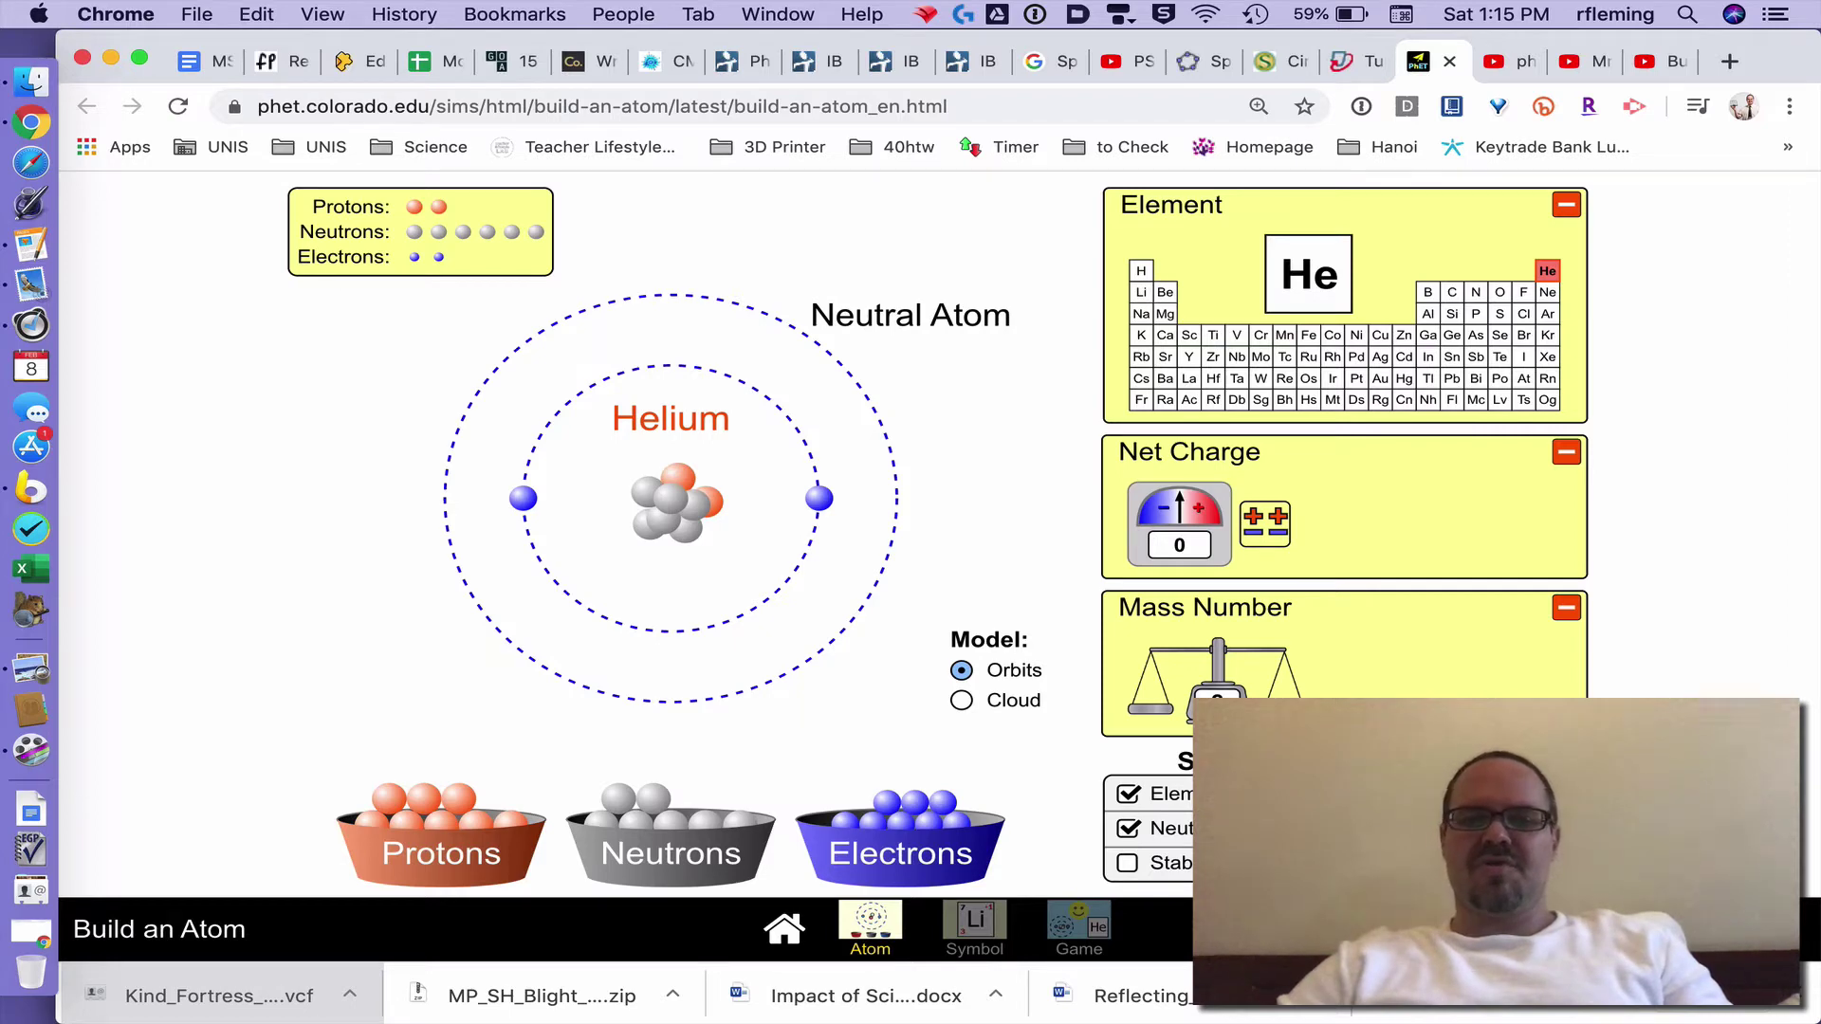
Clear the existing atom in the Symbol simulation and build a new nucleus of five protons
left_click(980, 923)
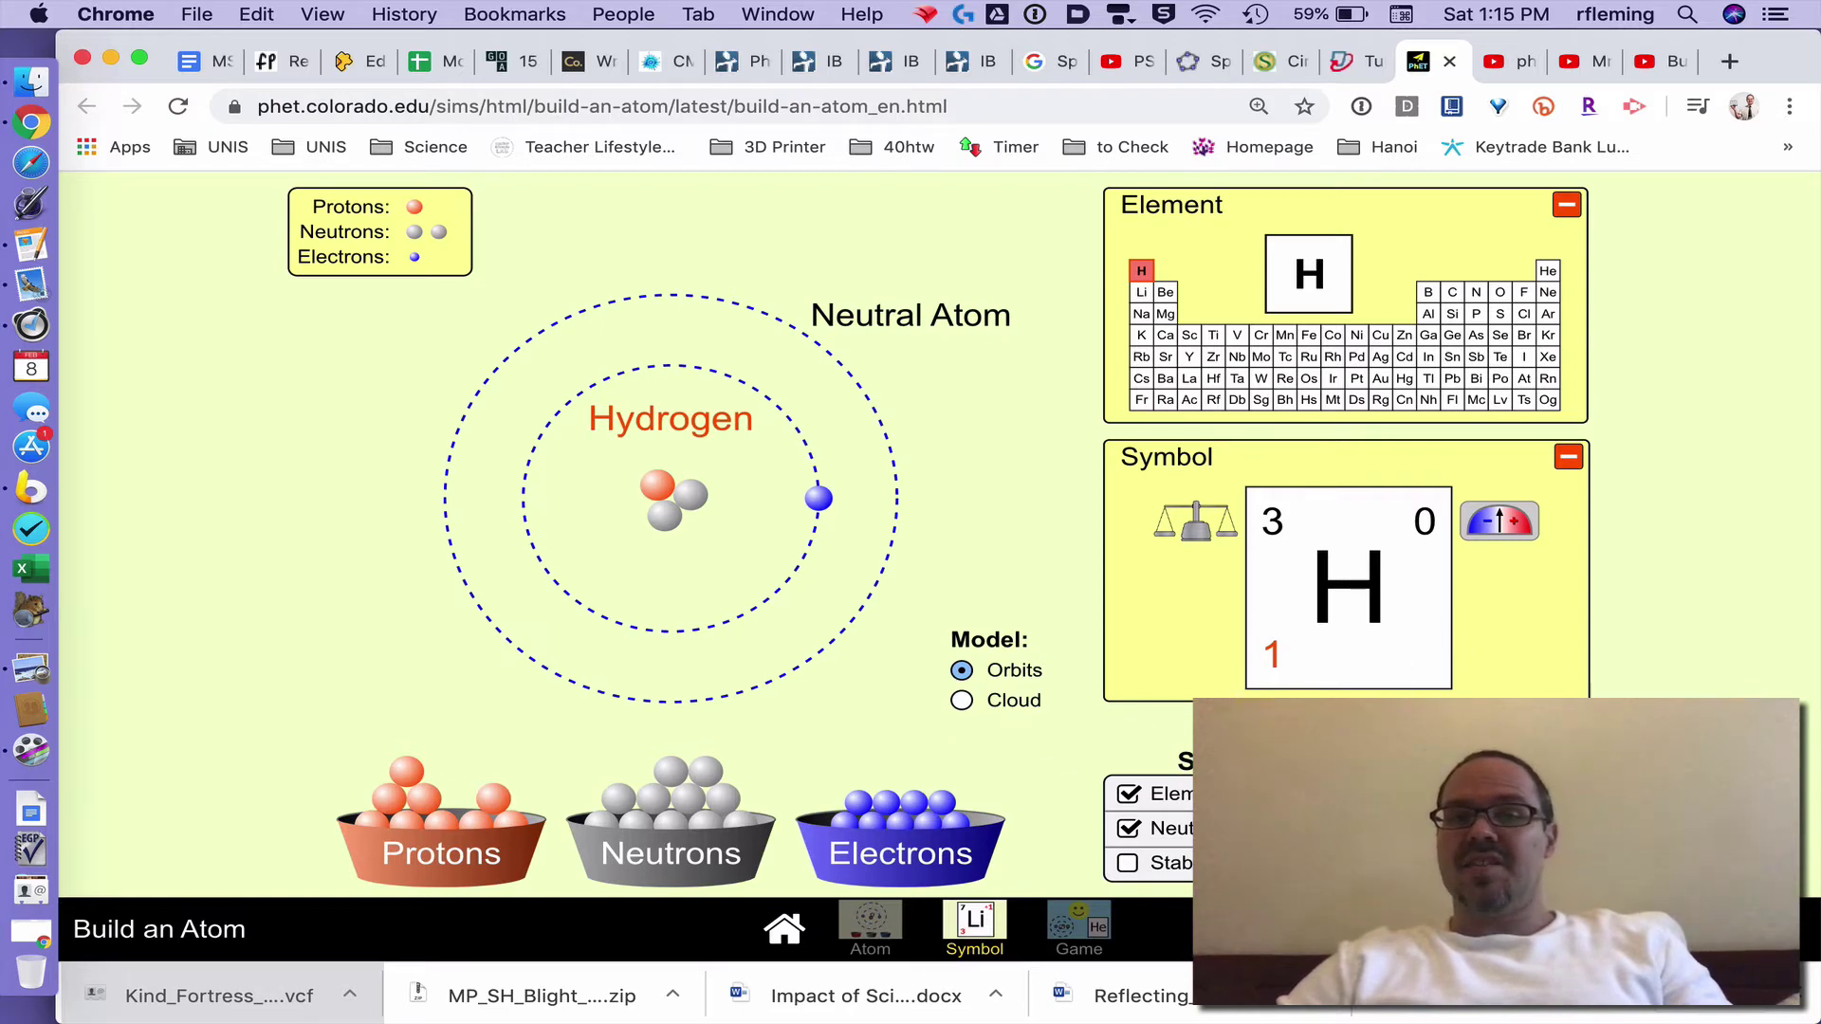
left_click(1558, 849)
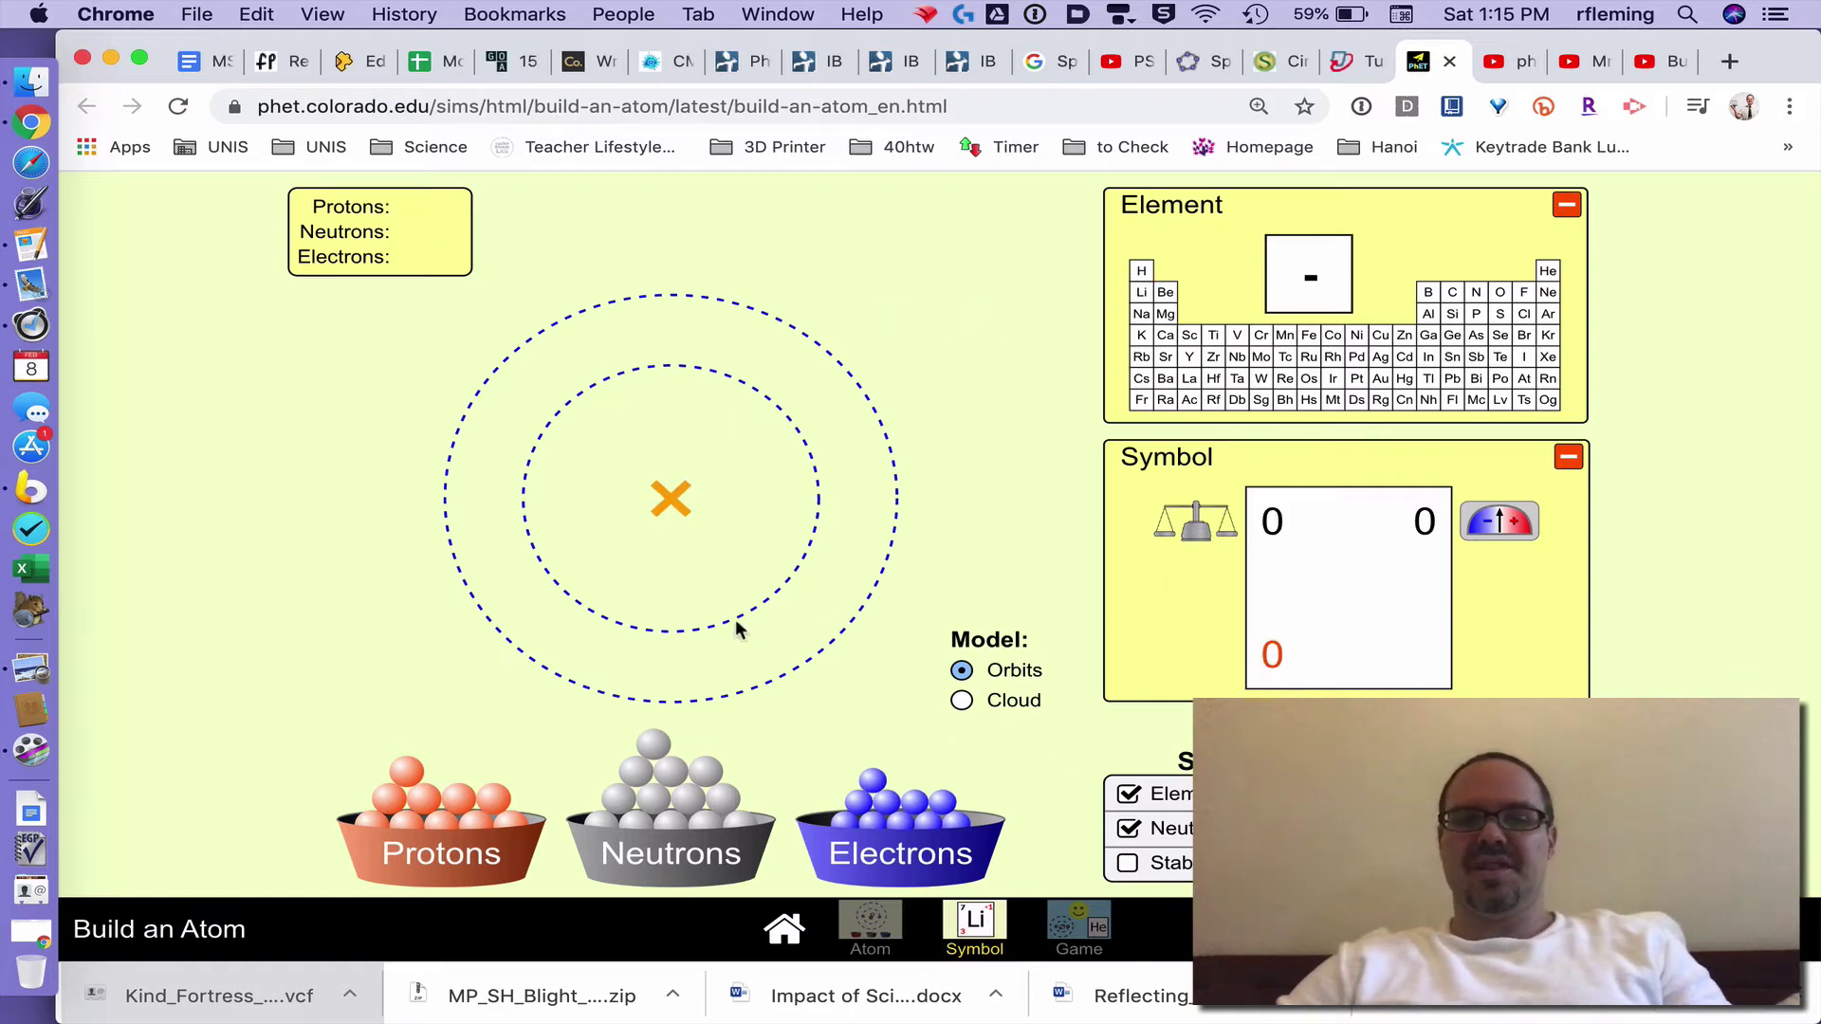
left_click_drag(462, 801, 557, 589)
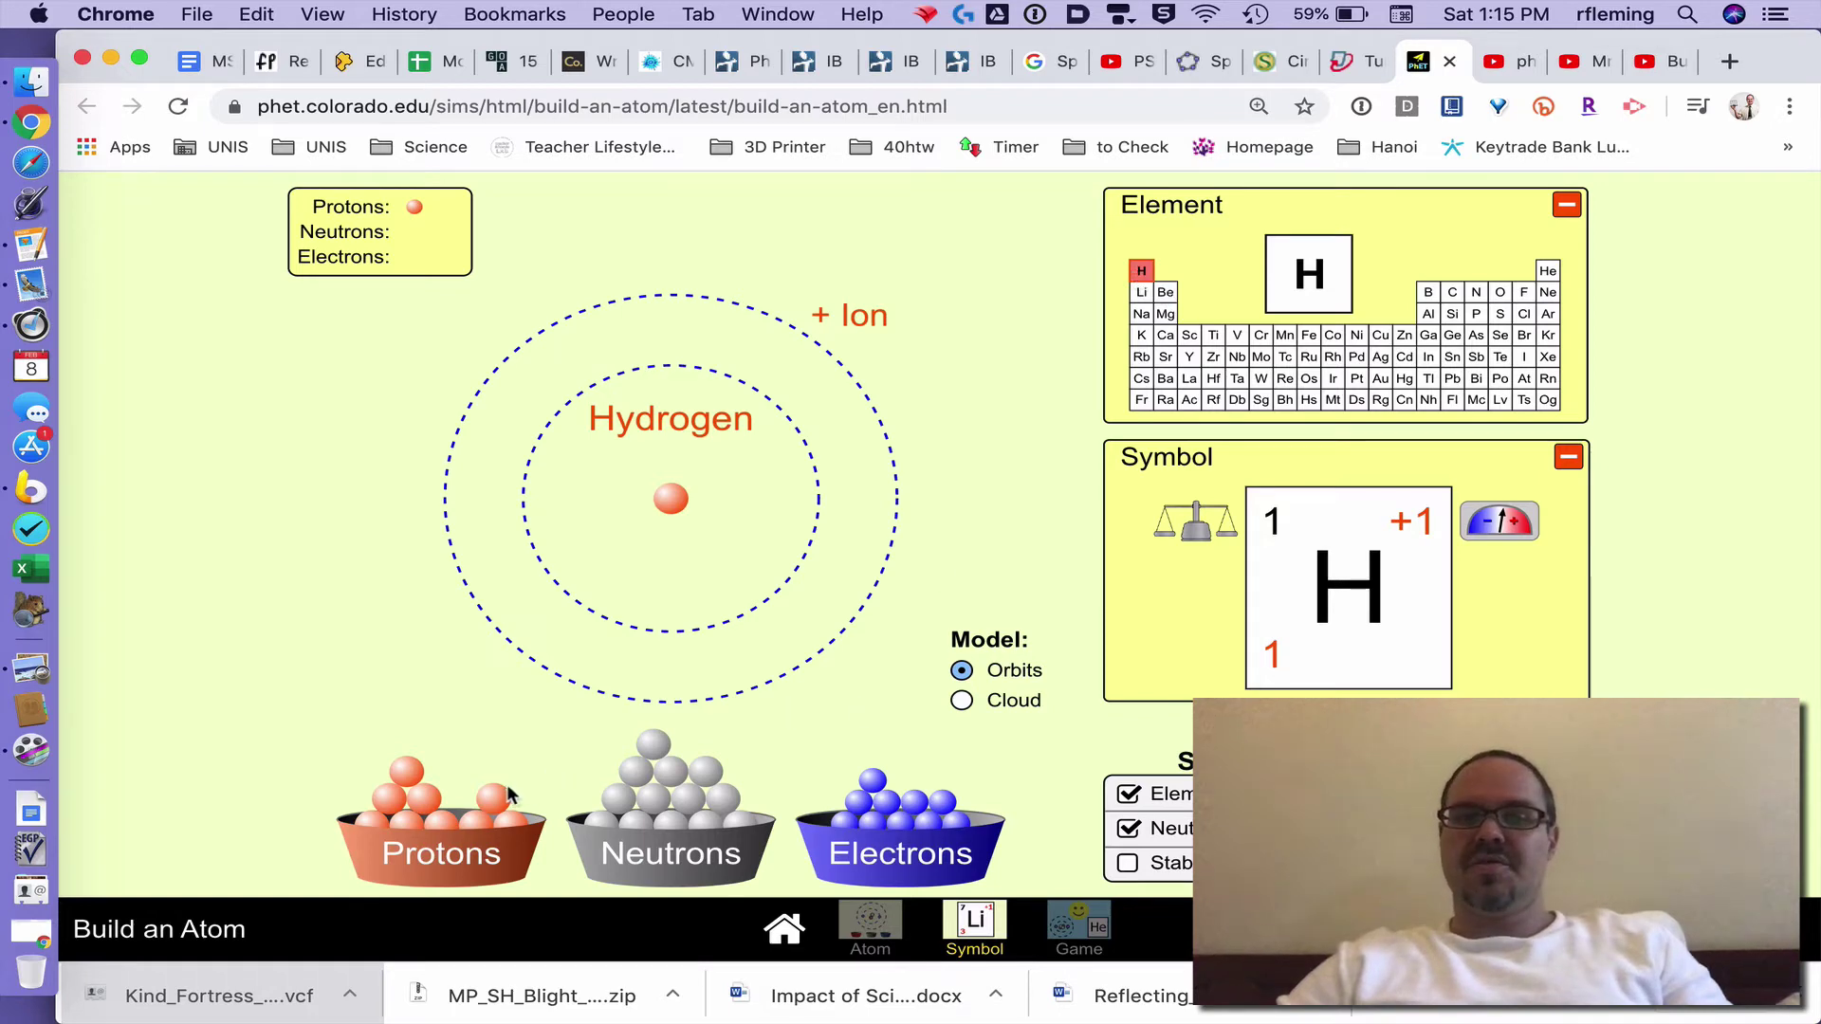
left_click_drag(507, 783, 808, 410)
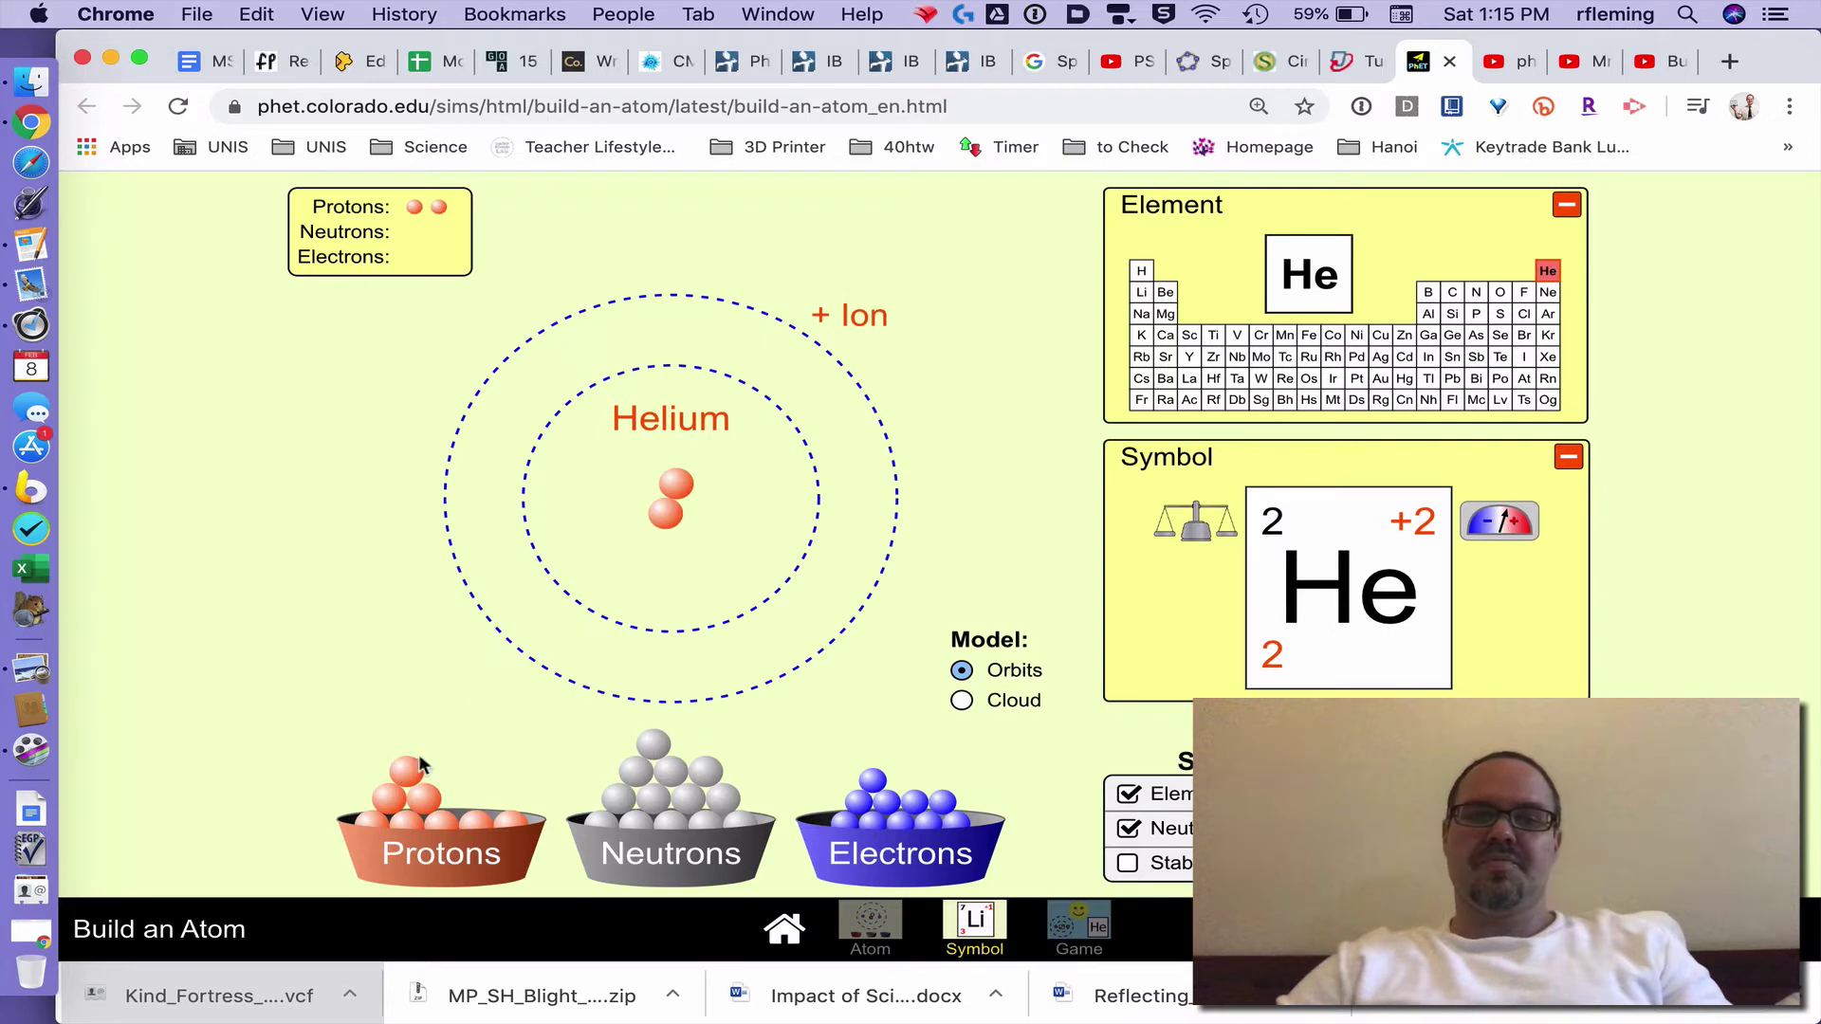
left_click_drag(420, 758, 630, 556)
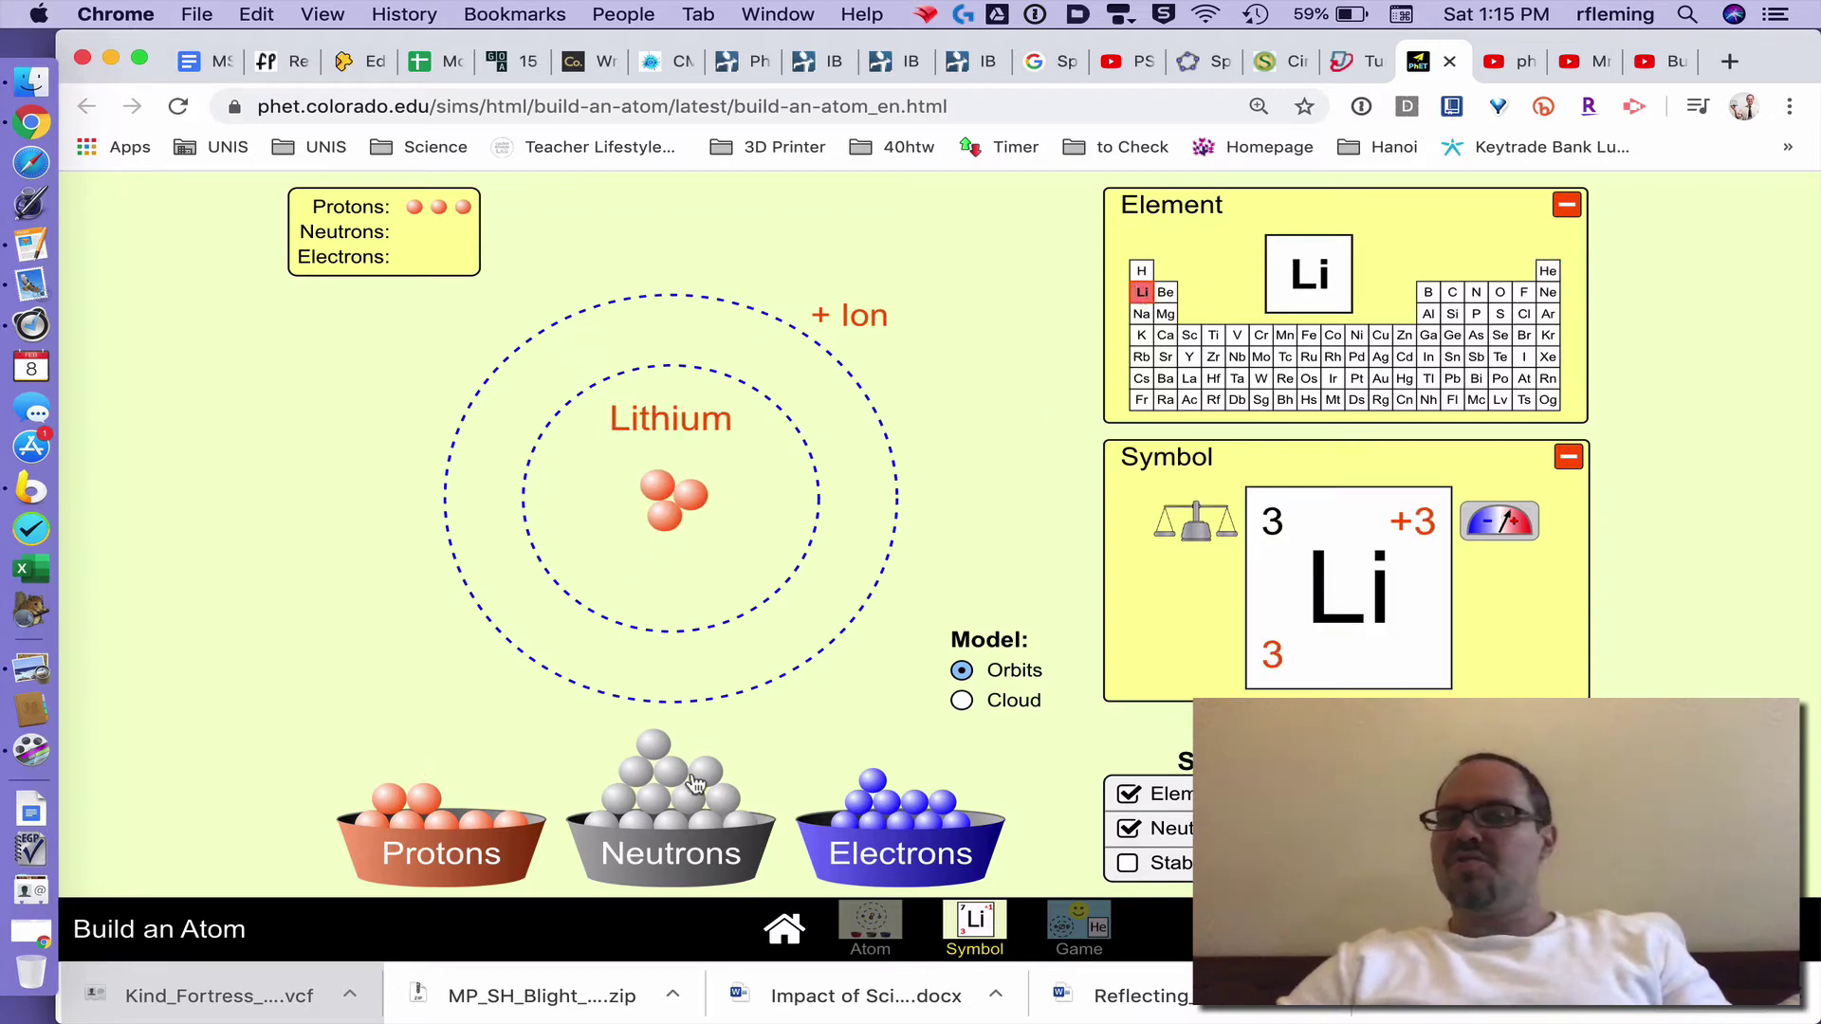
left_click_drag(421, 793, 572, 633)
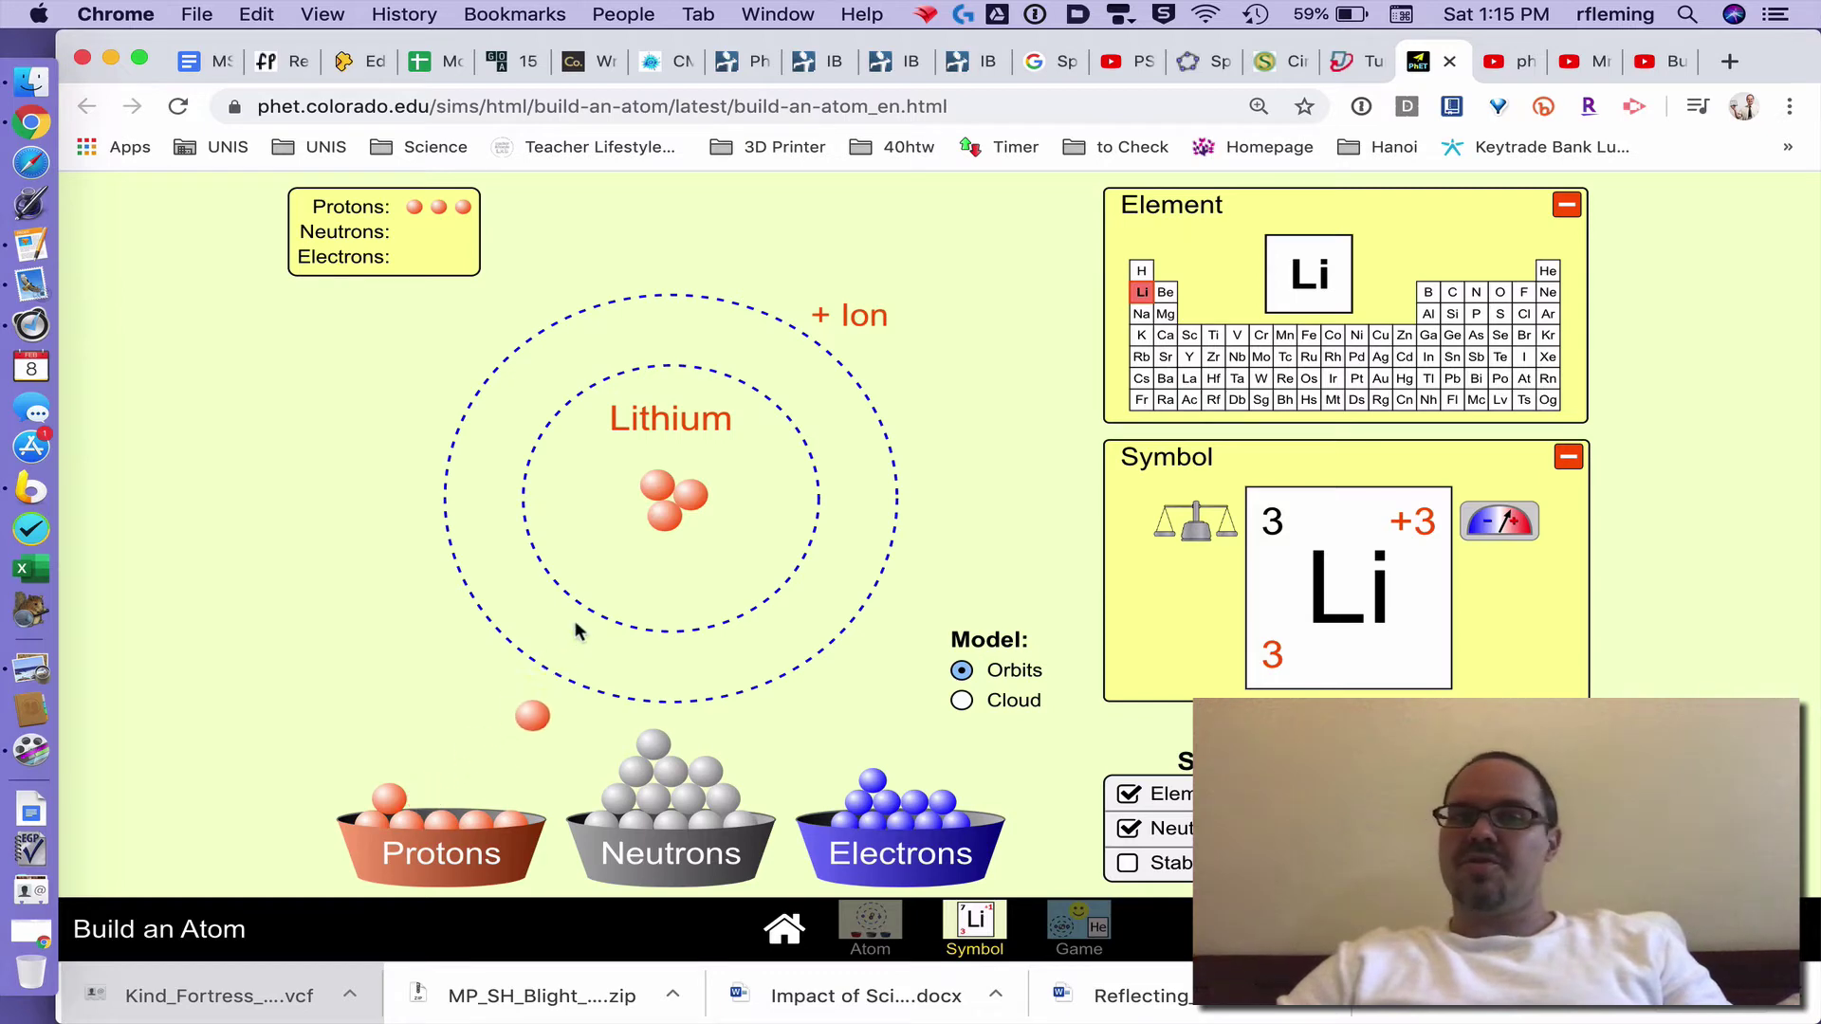
left_click_drag(494, 801, 603, 563)
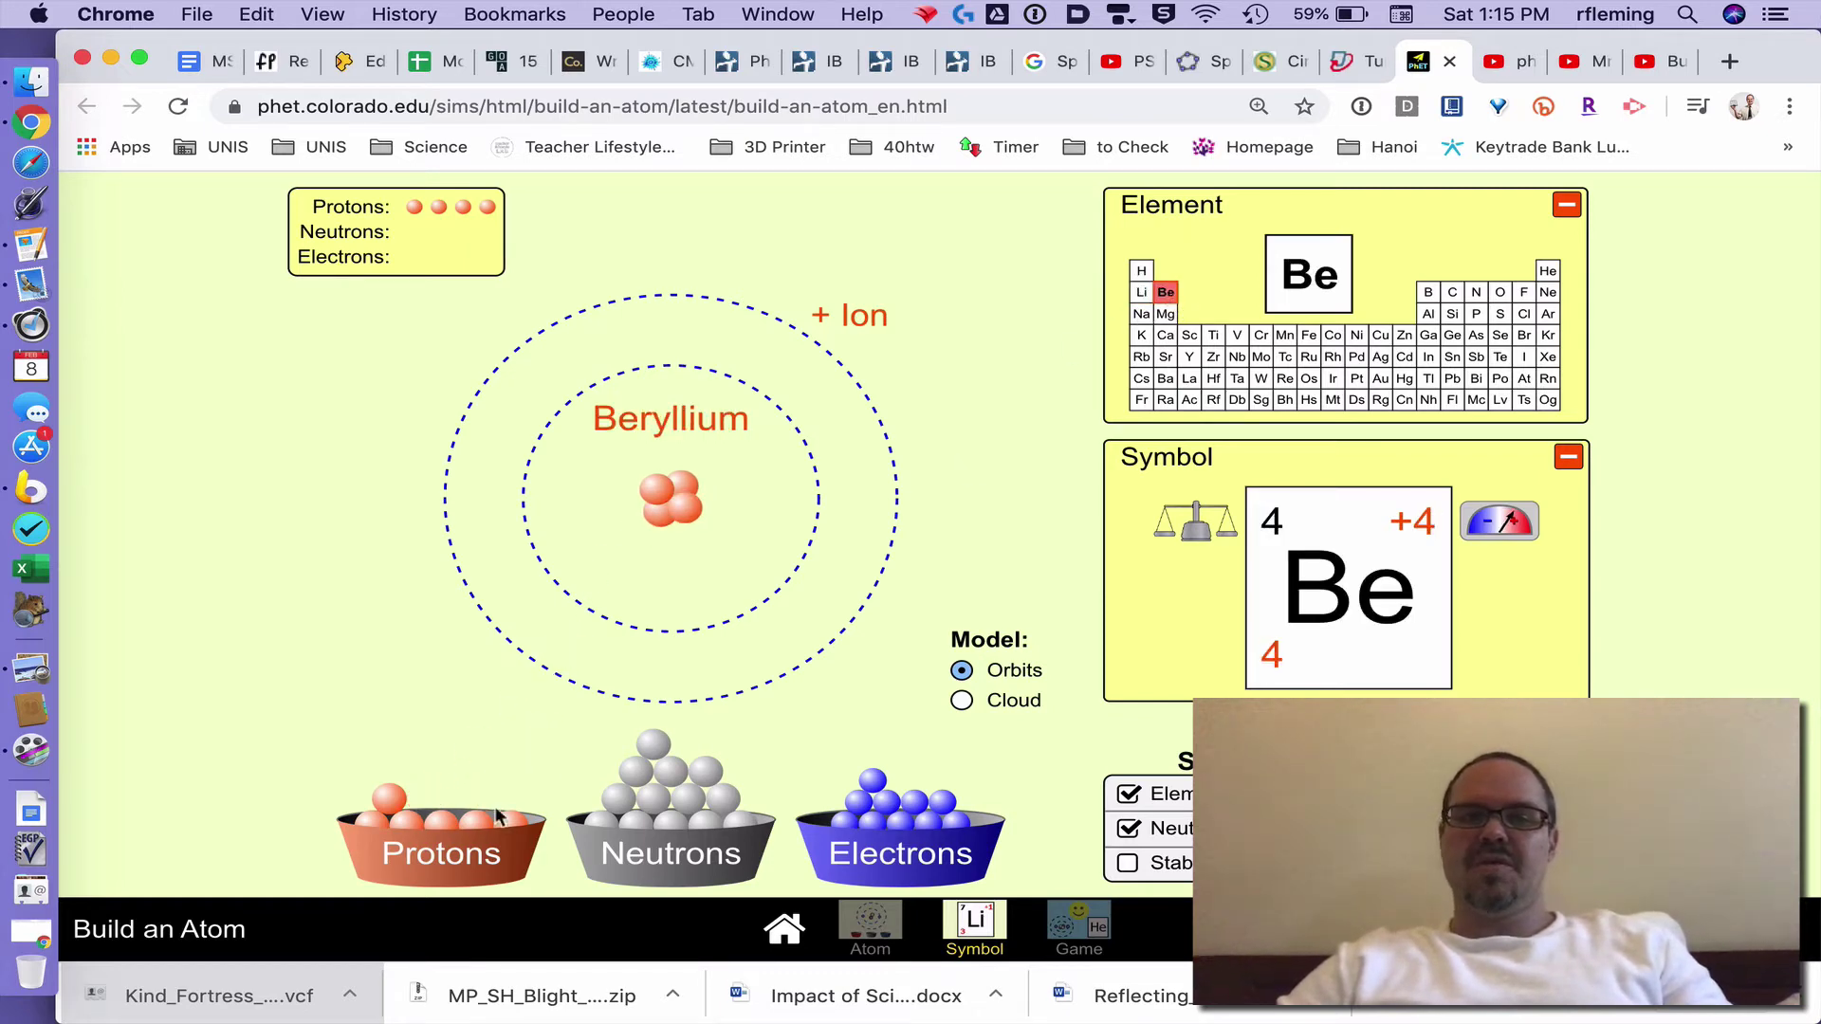
left_click_drag(391, 799, 669, 498)
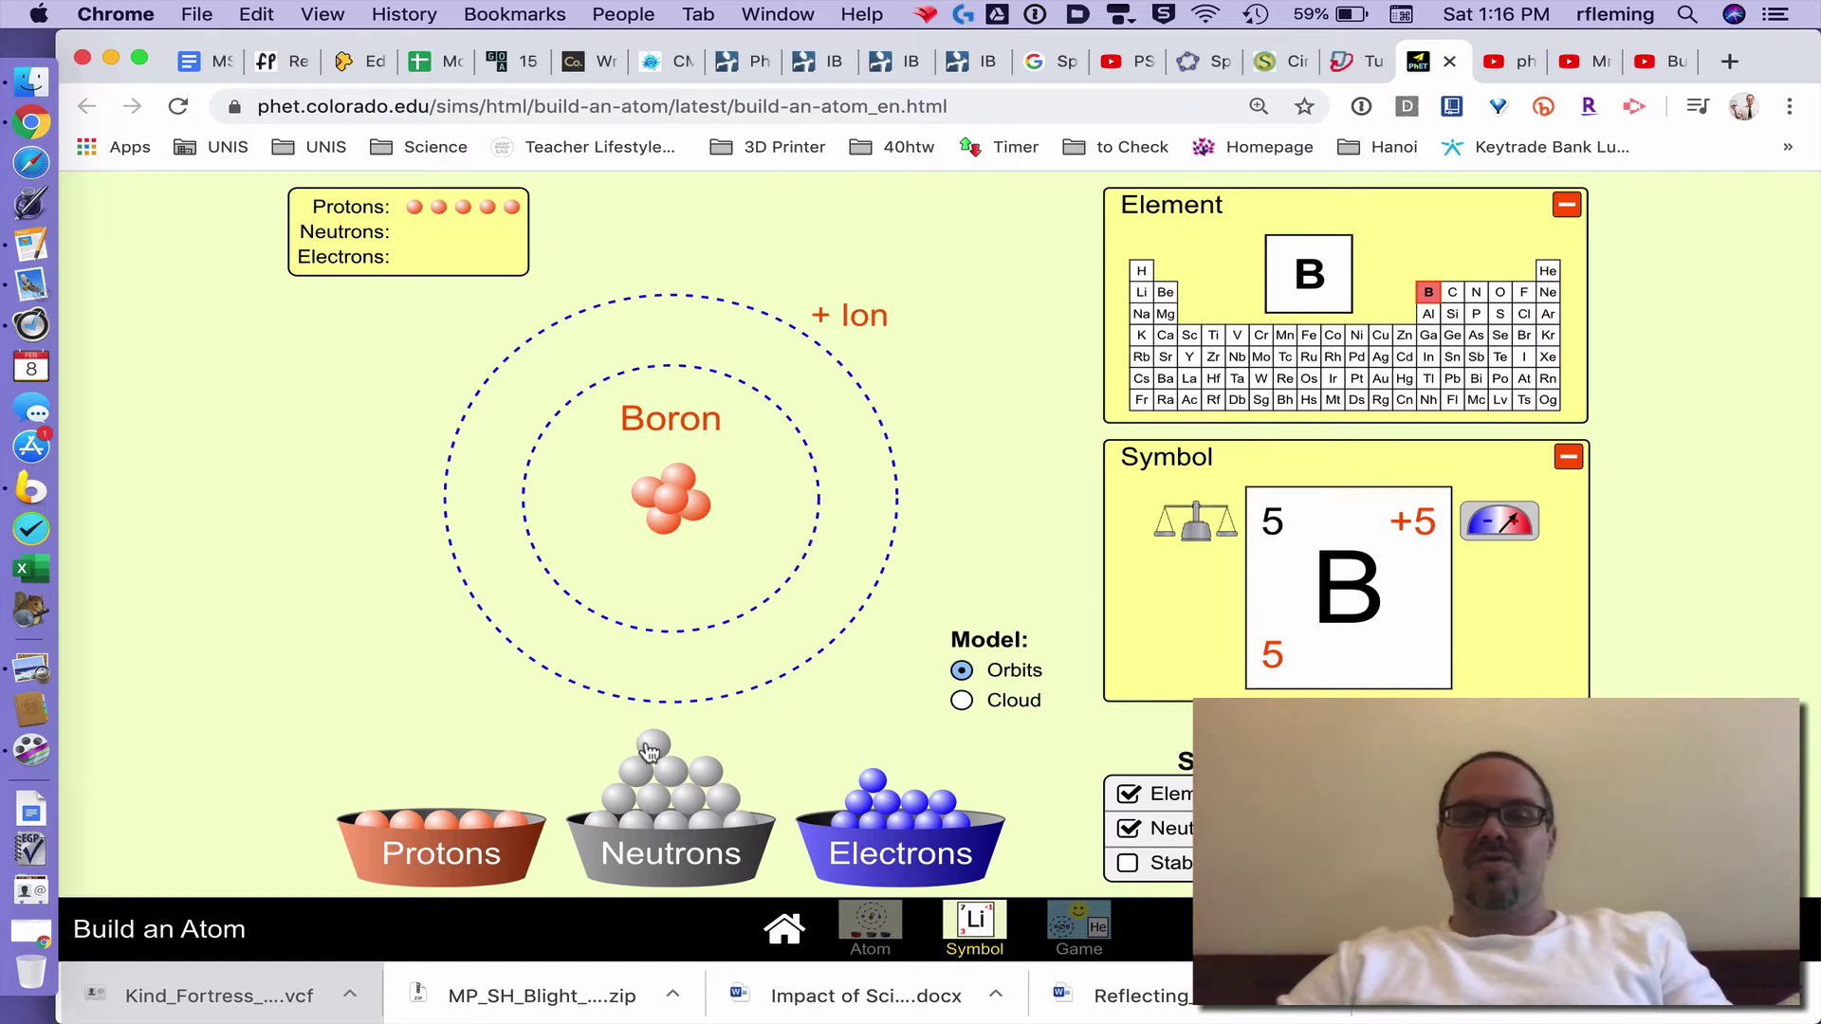
Add five neutrons to the boron nucleus to match its five protons
left_click_drag(649, 752, 652, 498)
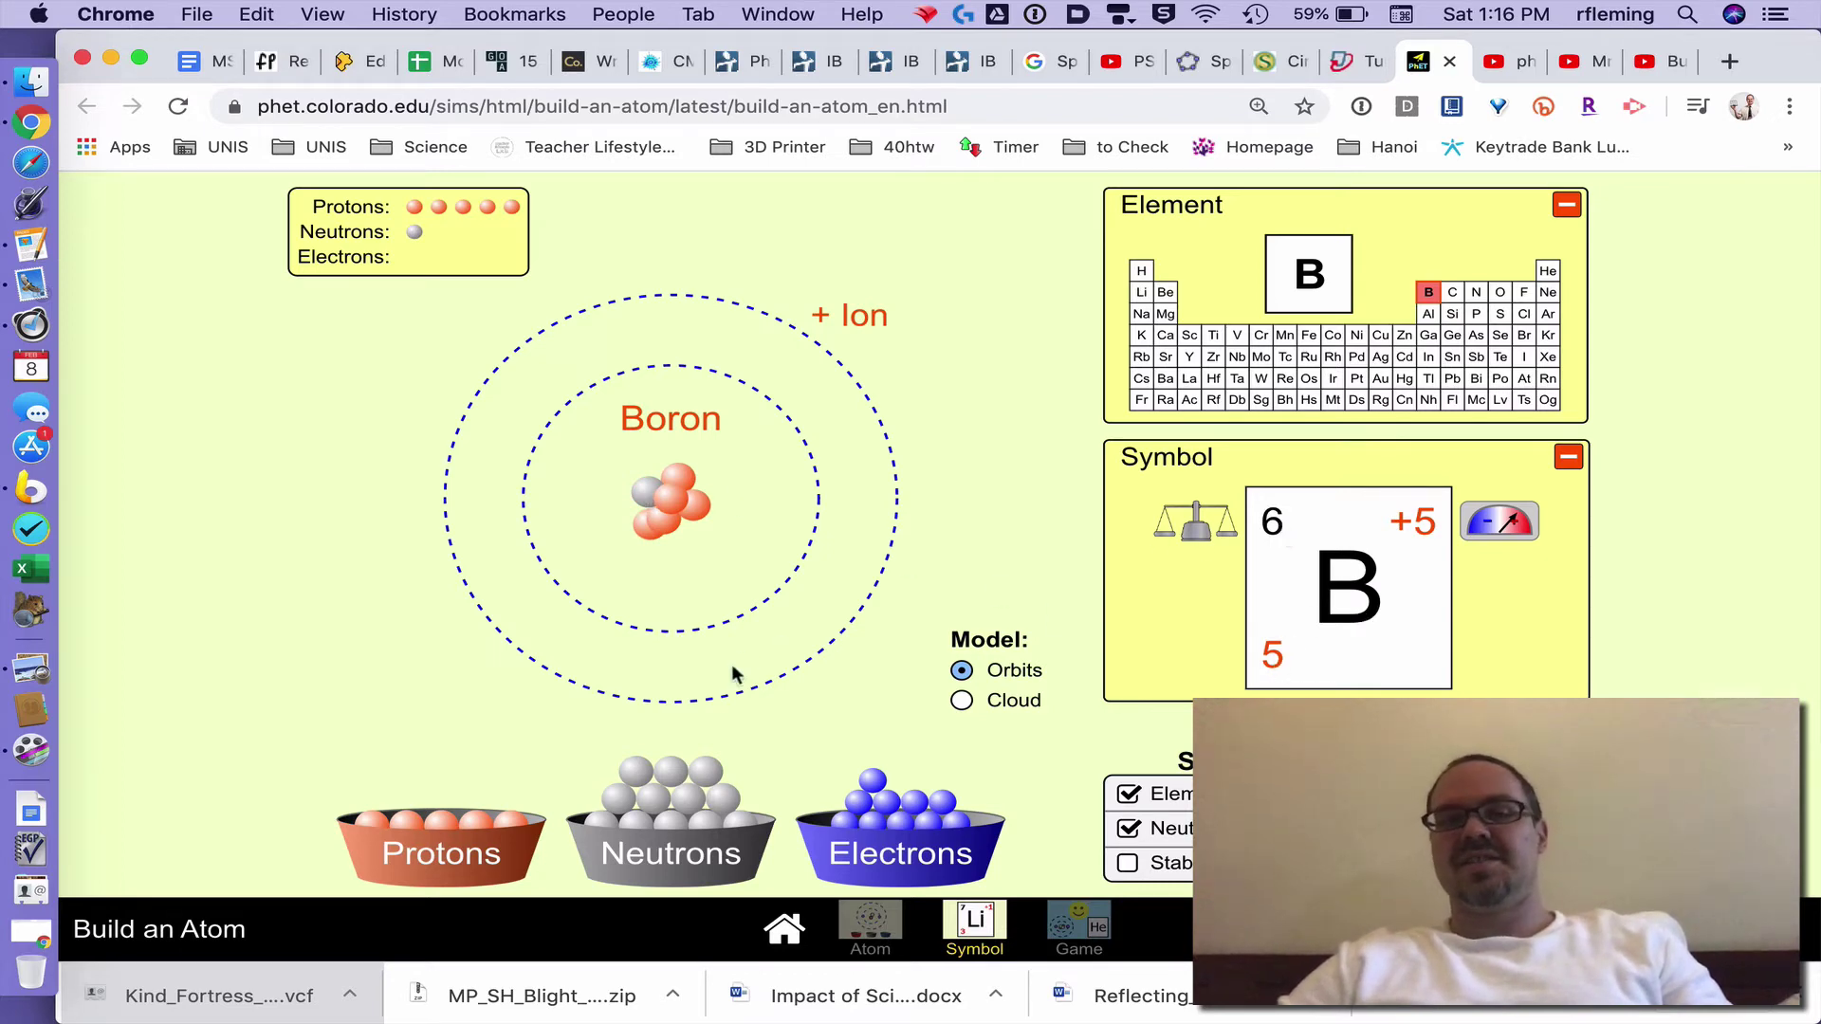
left_click_drag(704, 776, 696, 569)
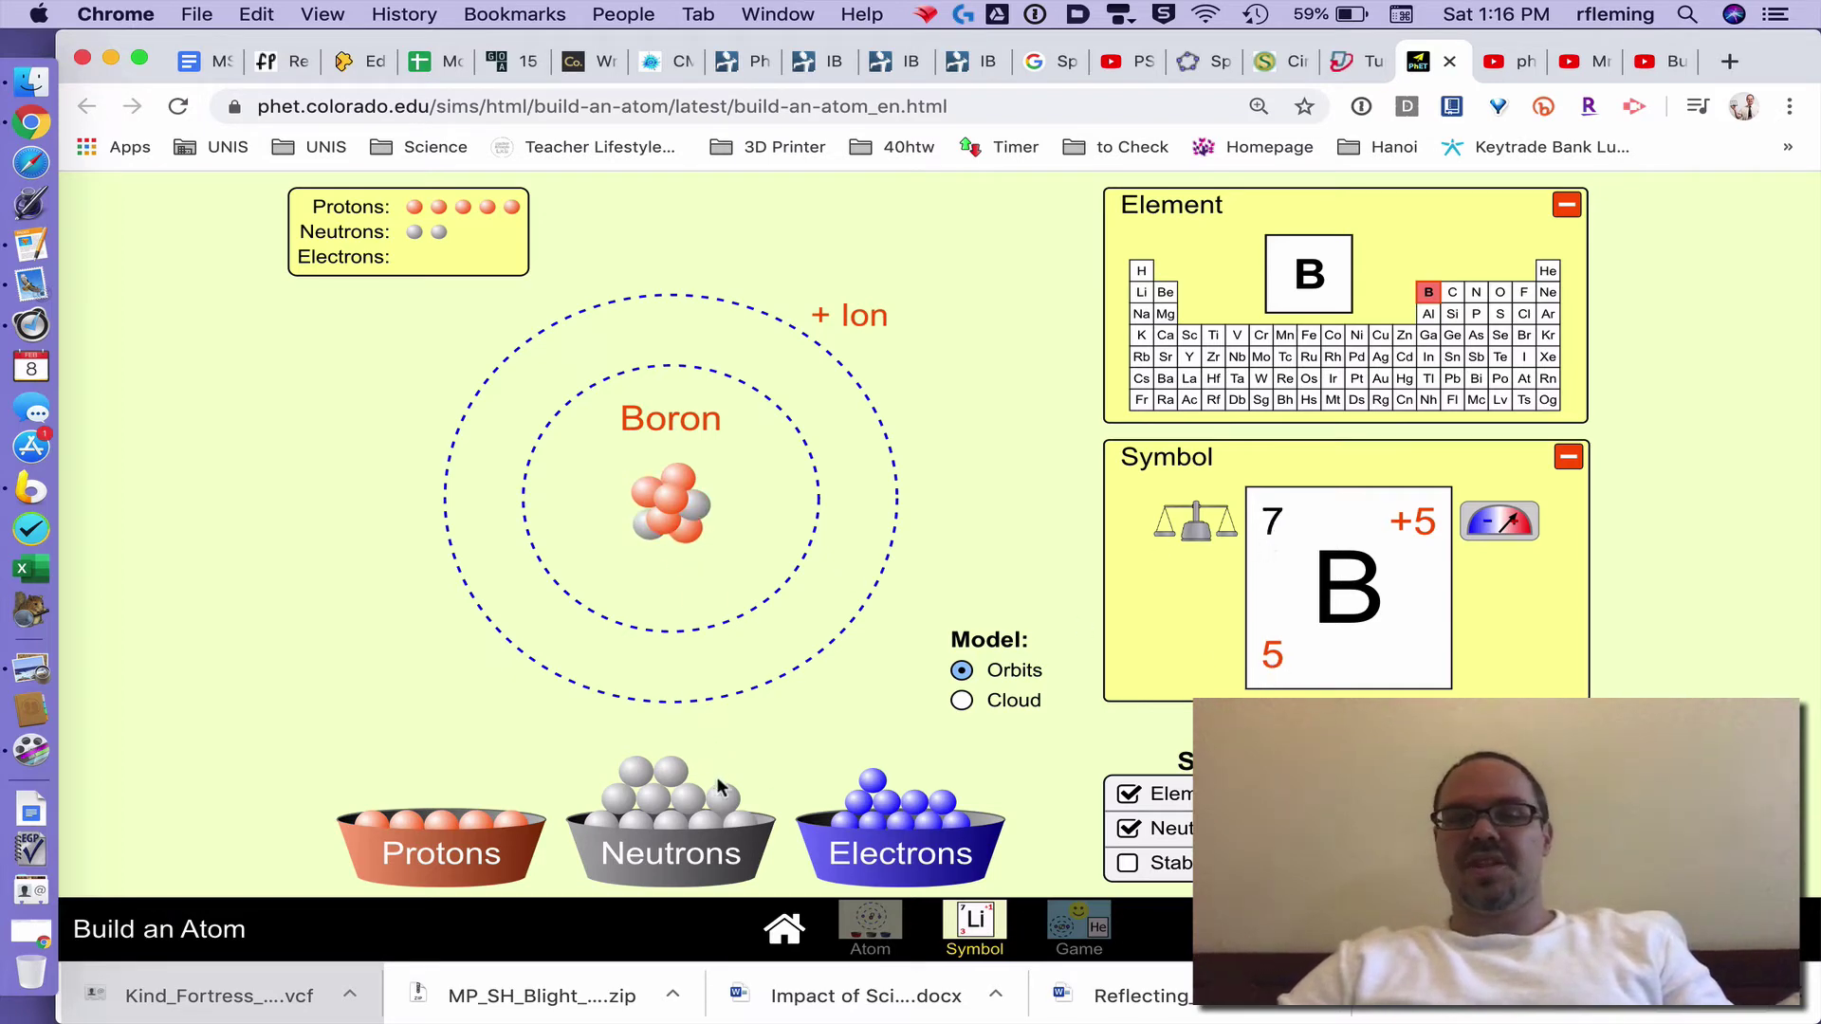
left_click_drag(718, 785, 661, 604)
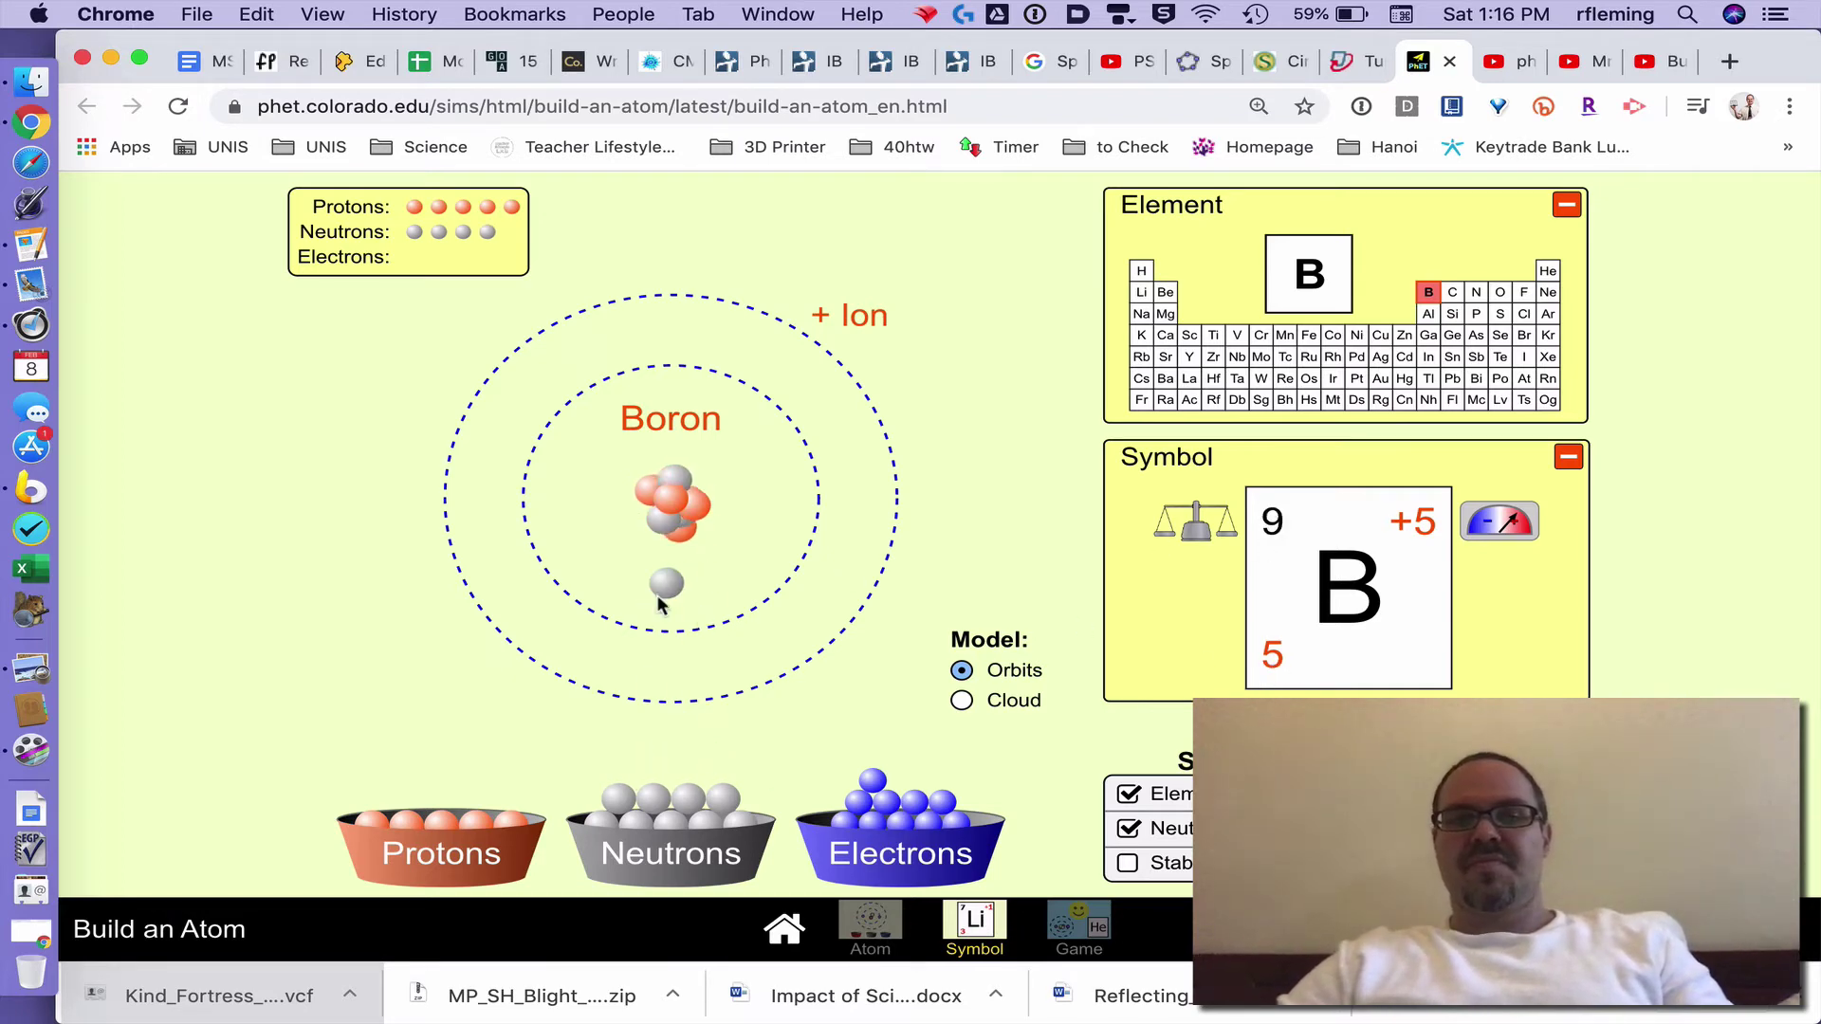
left_click_drag(653, 800, 640, 582)
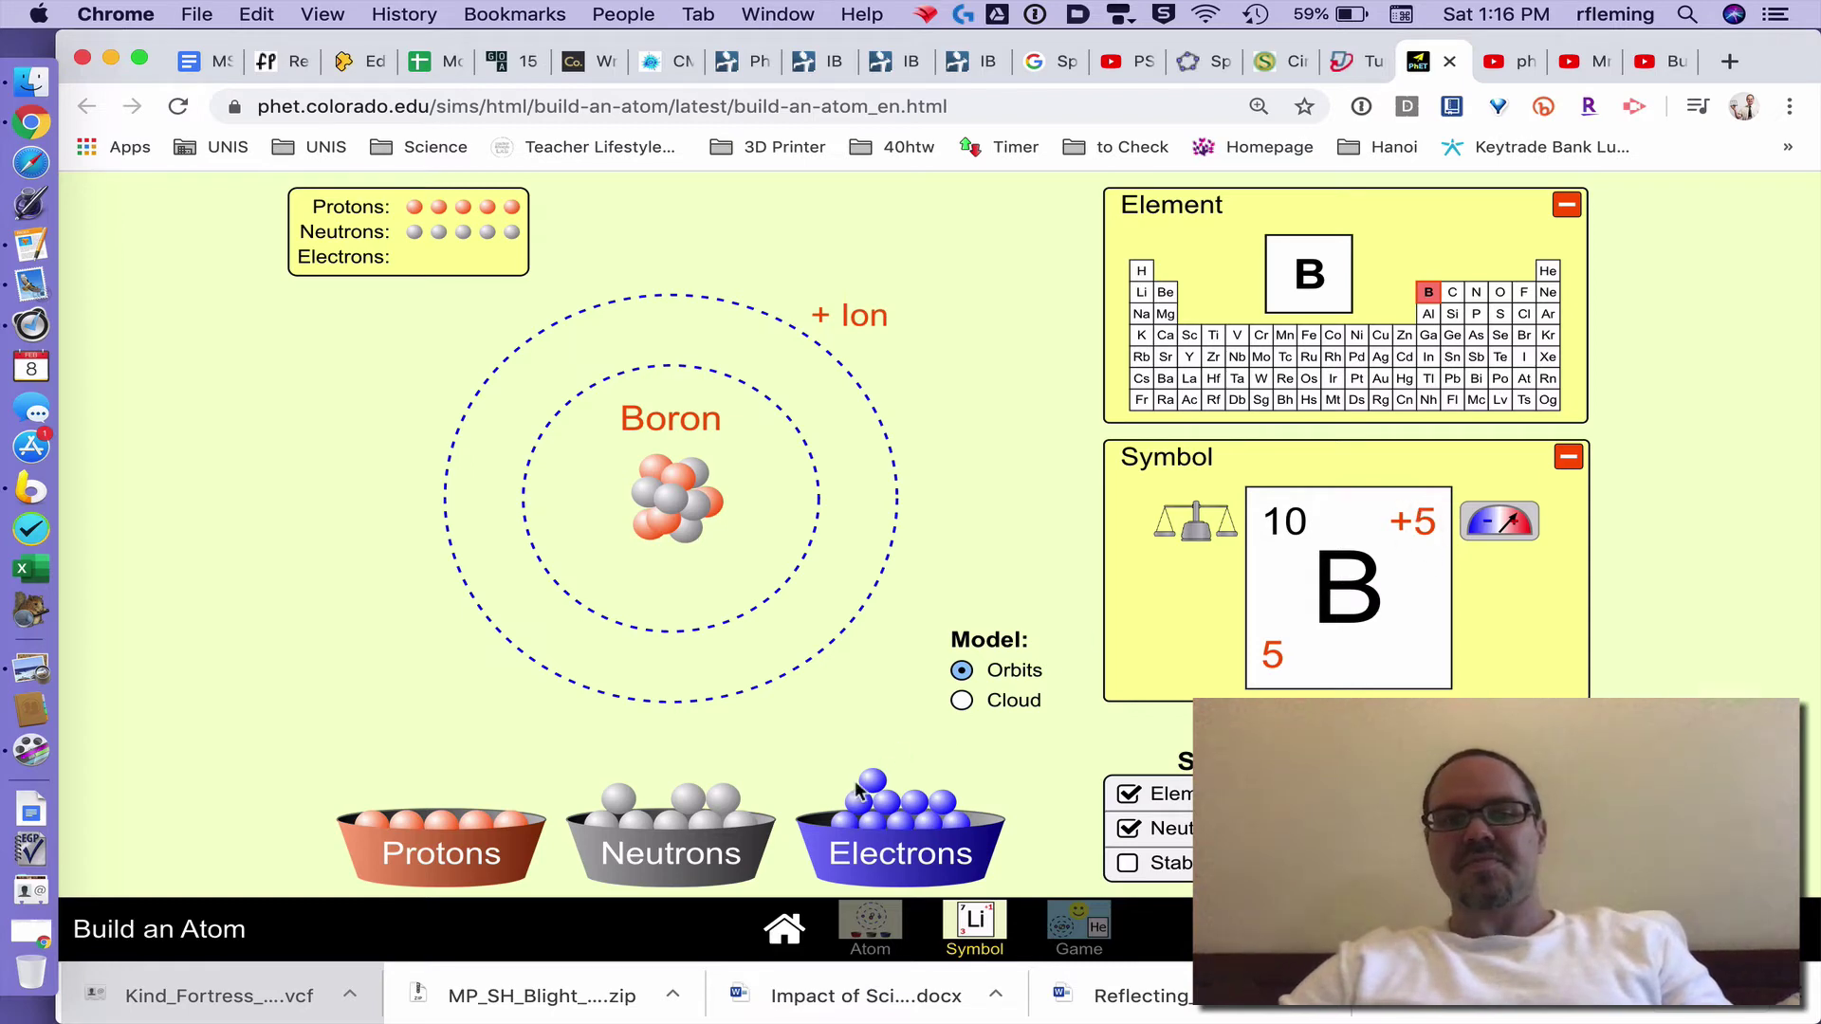
Add six electrons around the boron nucleus, two on the inner orbit and four on the outer orbit
left_click_drag(856, 789, 821, 504)
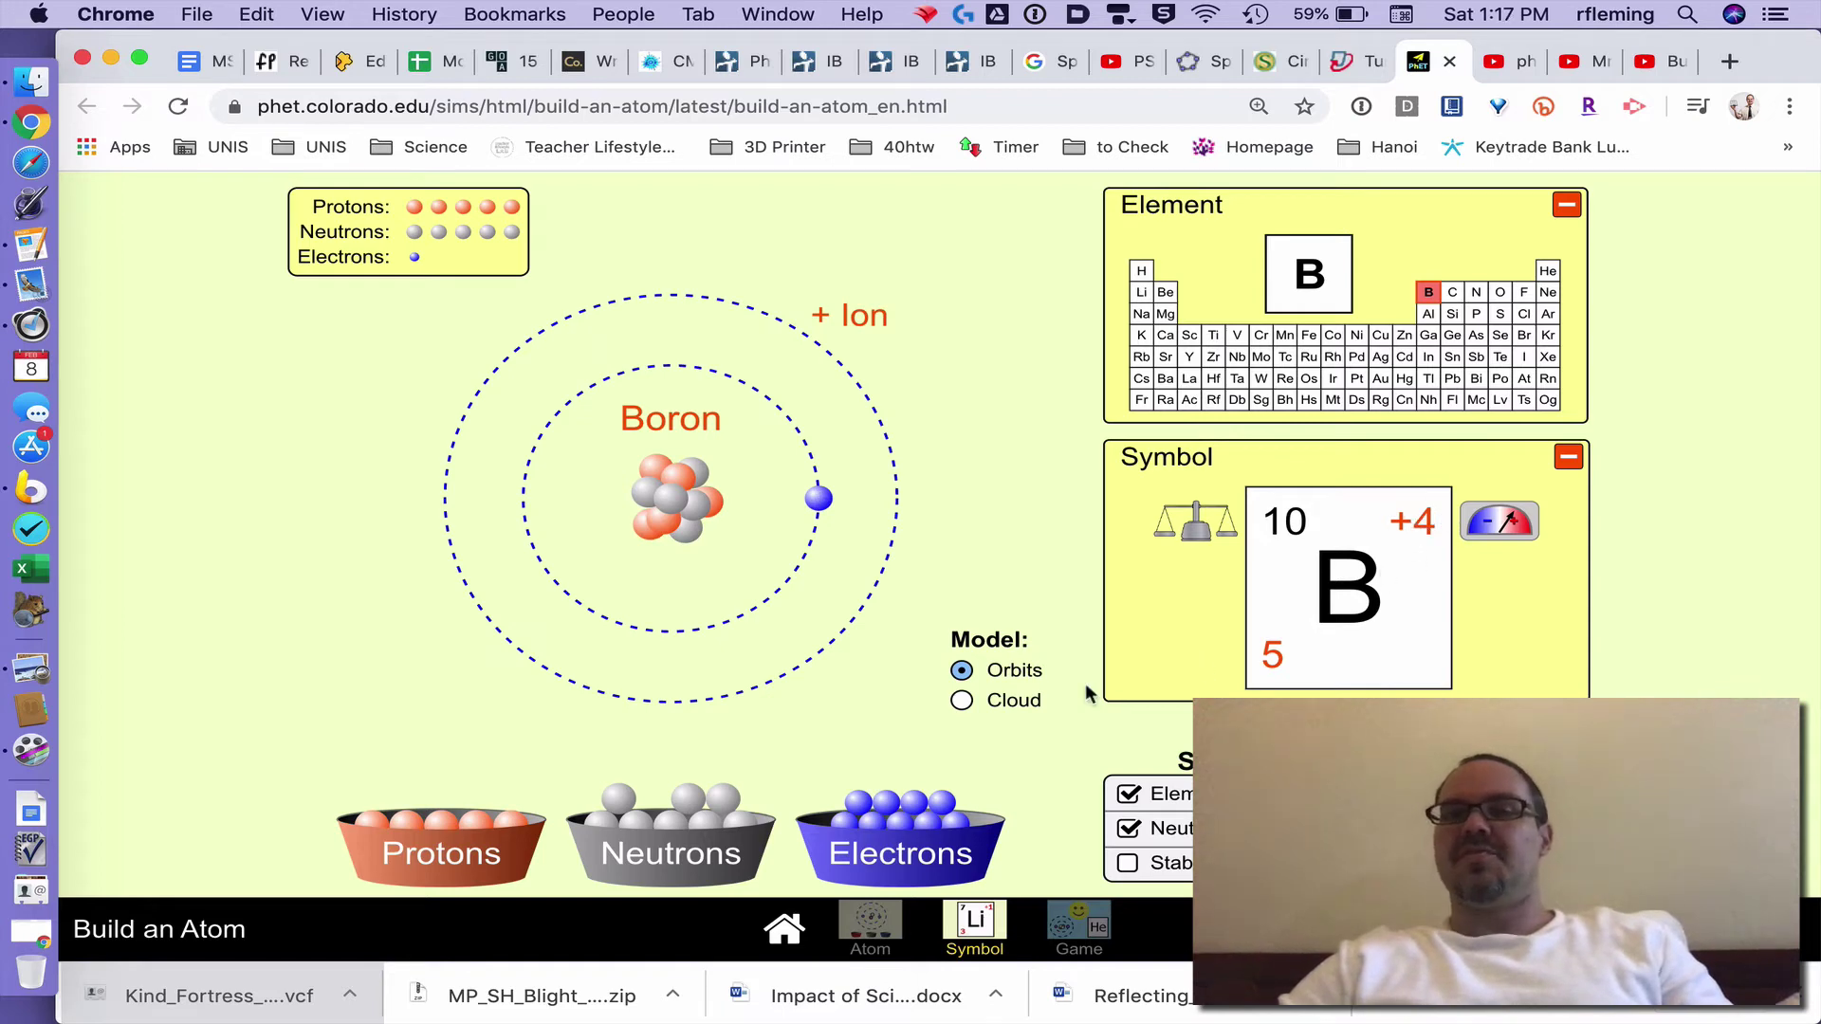
left_click_drag(939, 807, 850, 577)
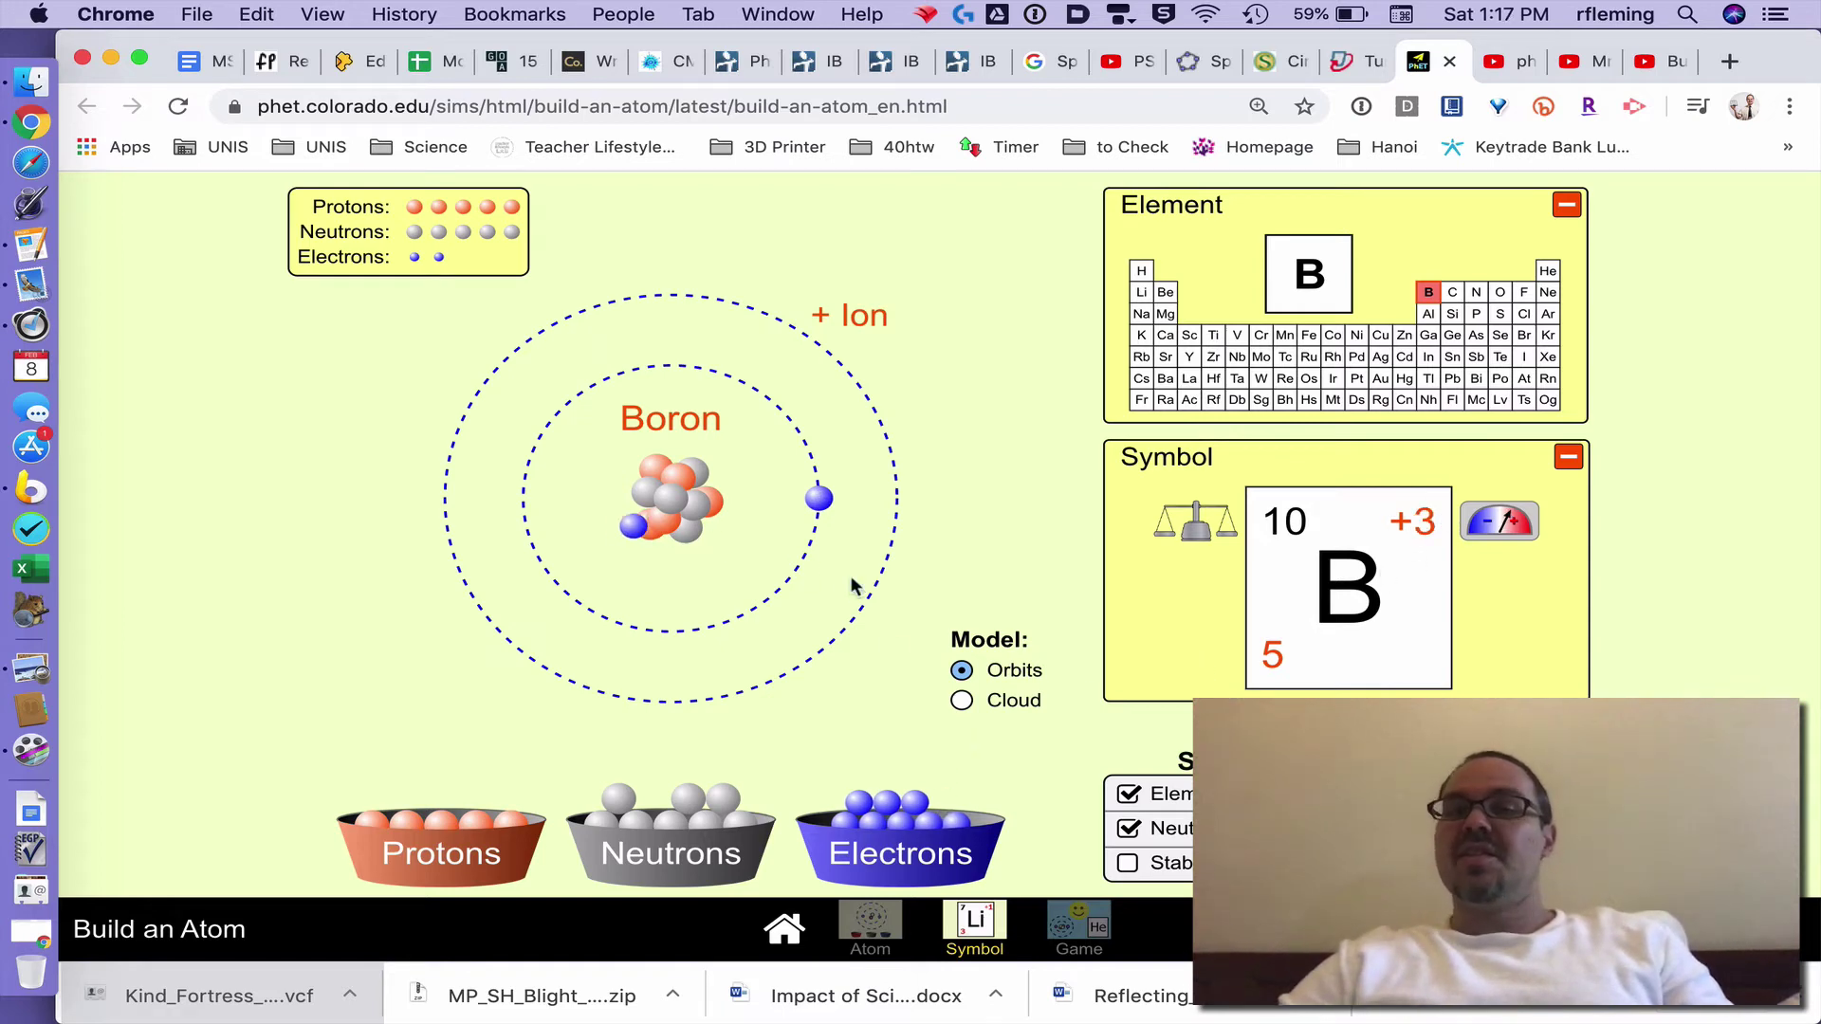
left_click_drag(868, 808, 805, 613)
left_click_drag(893, 804, 851, 572)
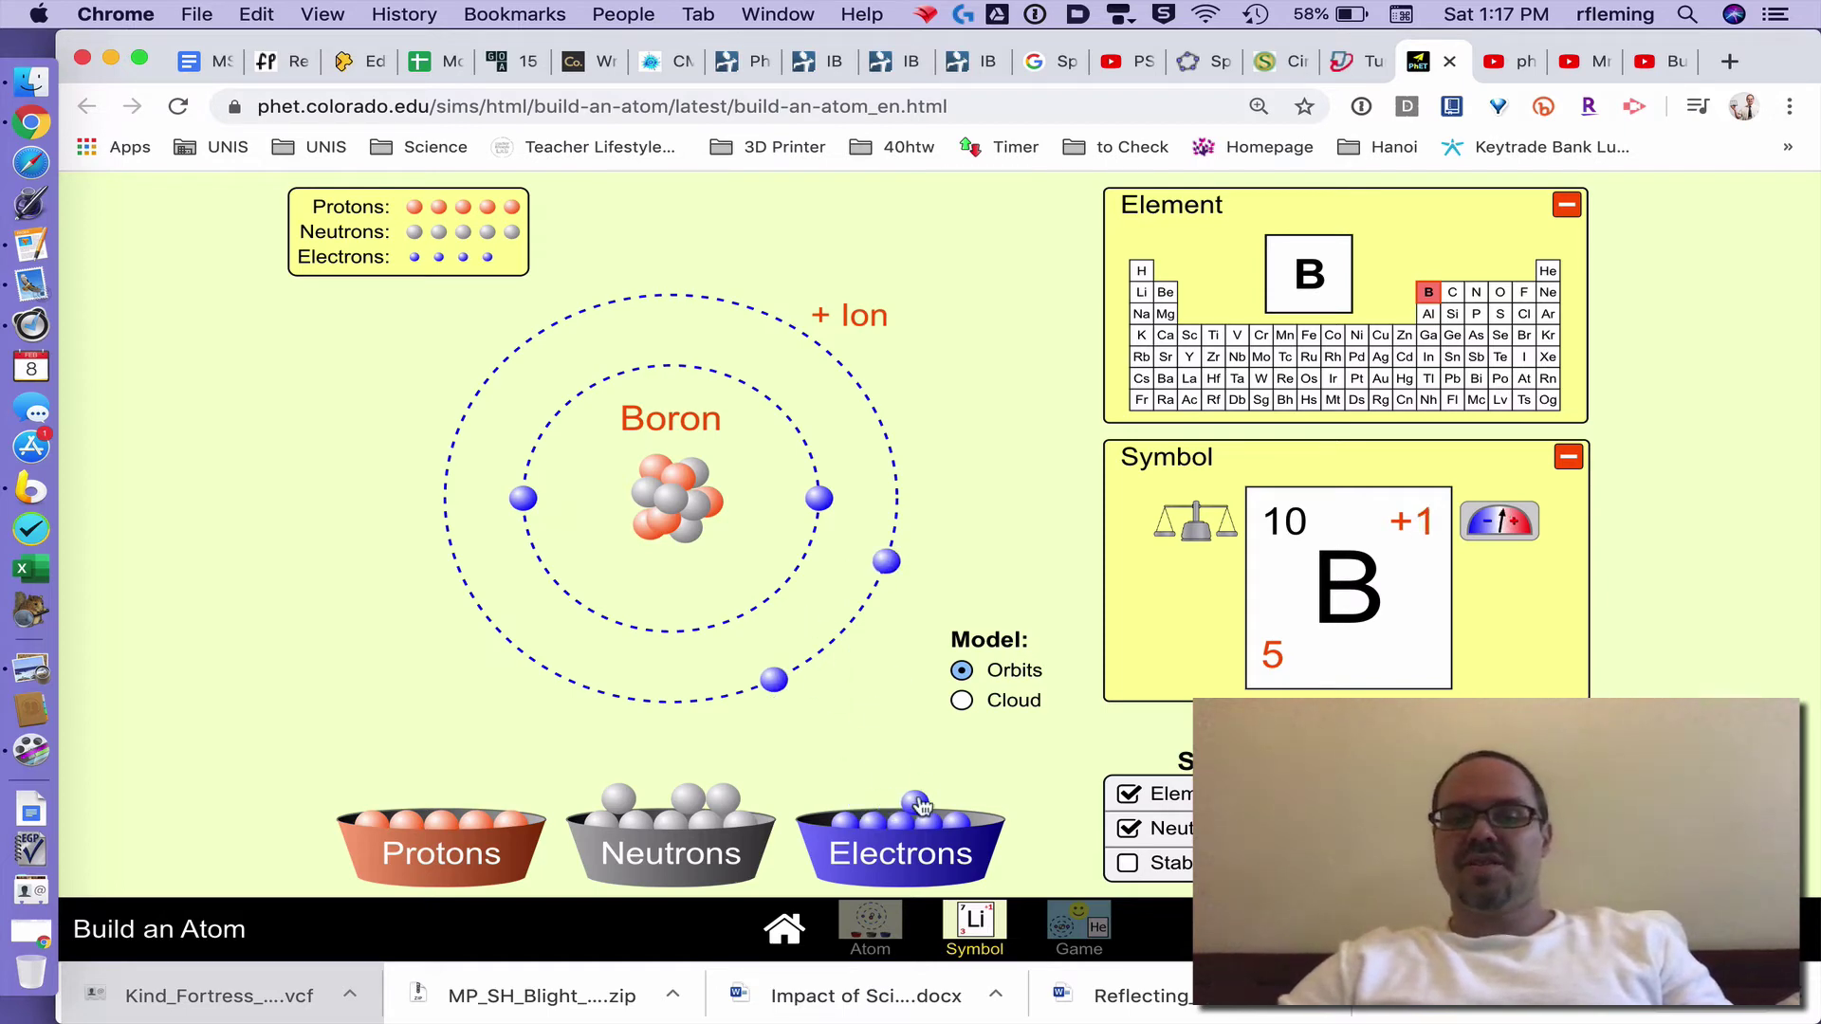
left_click_drag(916, 802, 882, 351)
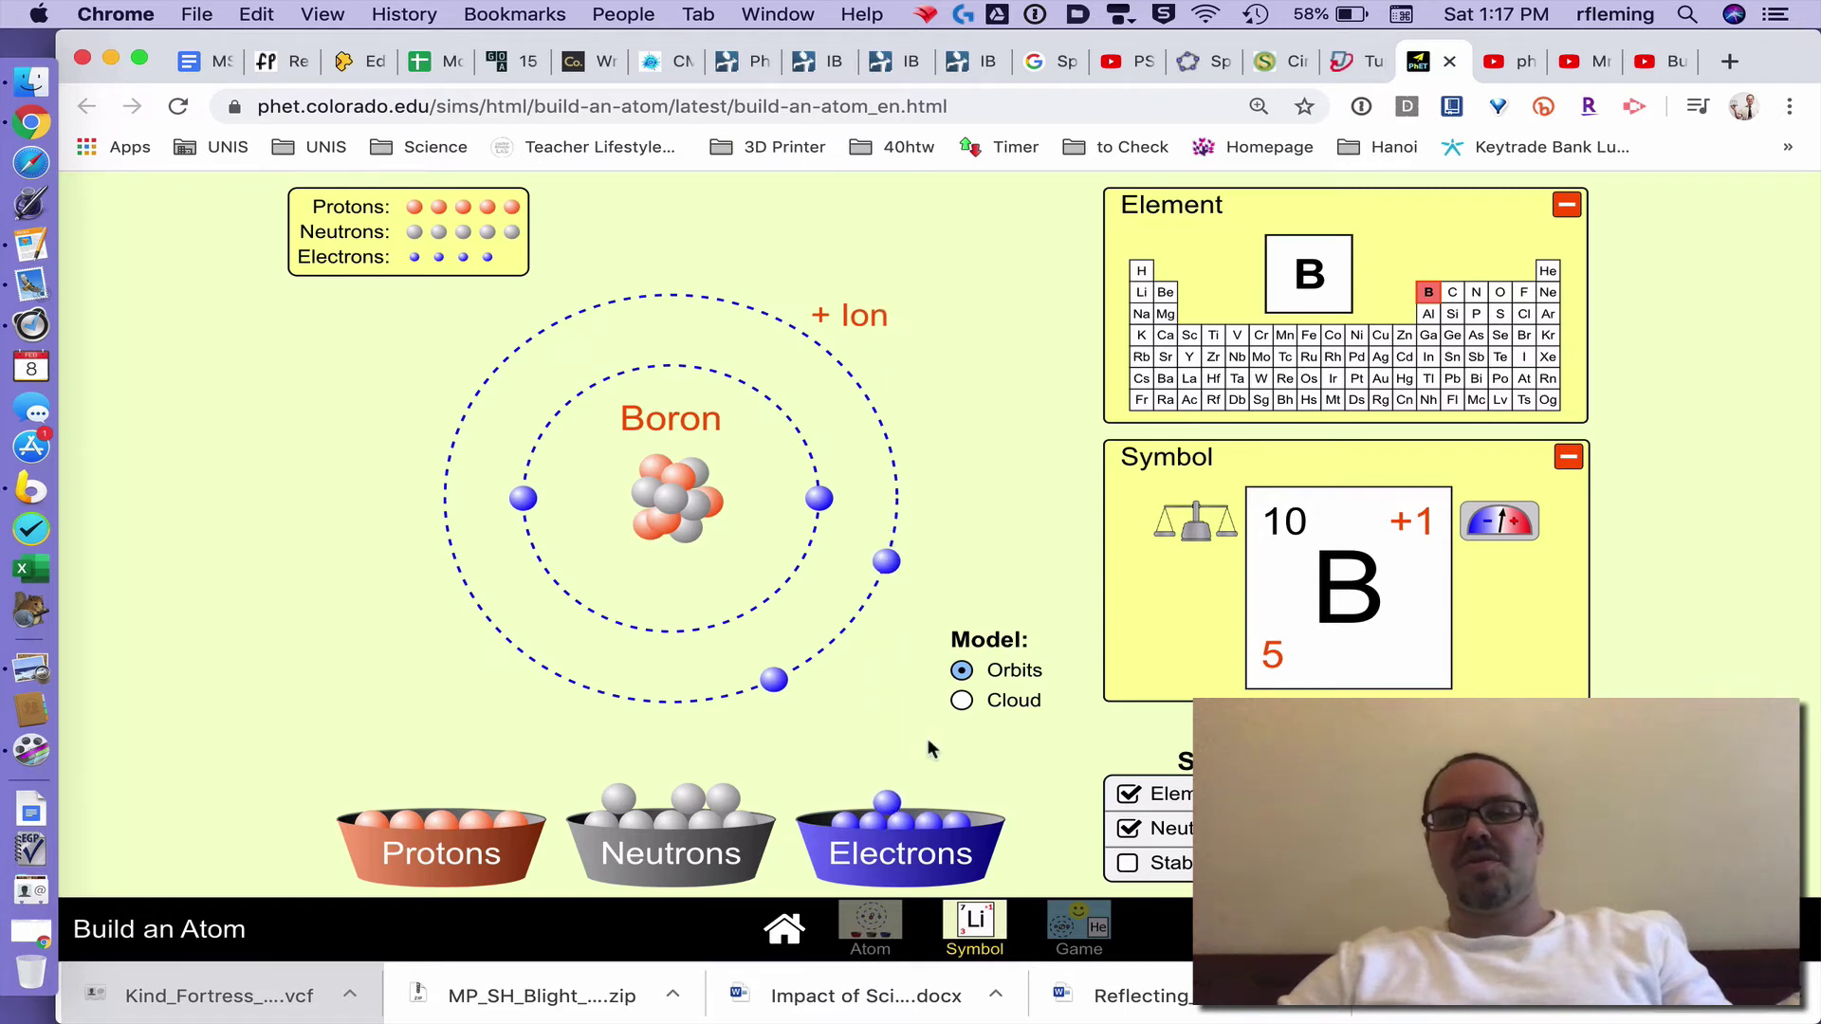
left_click_drag(876, 799, 598, 690)
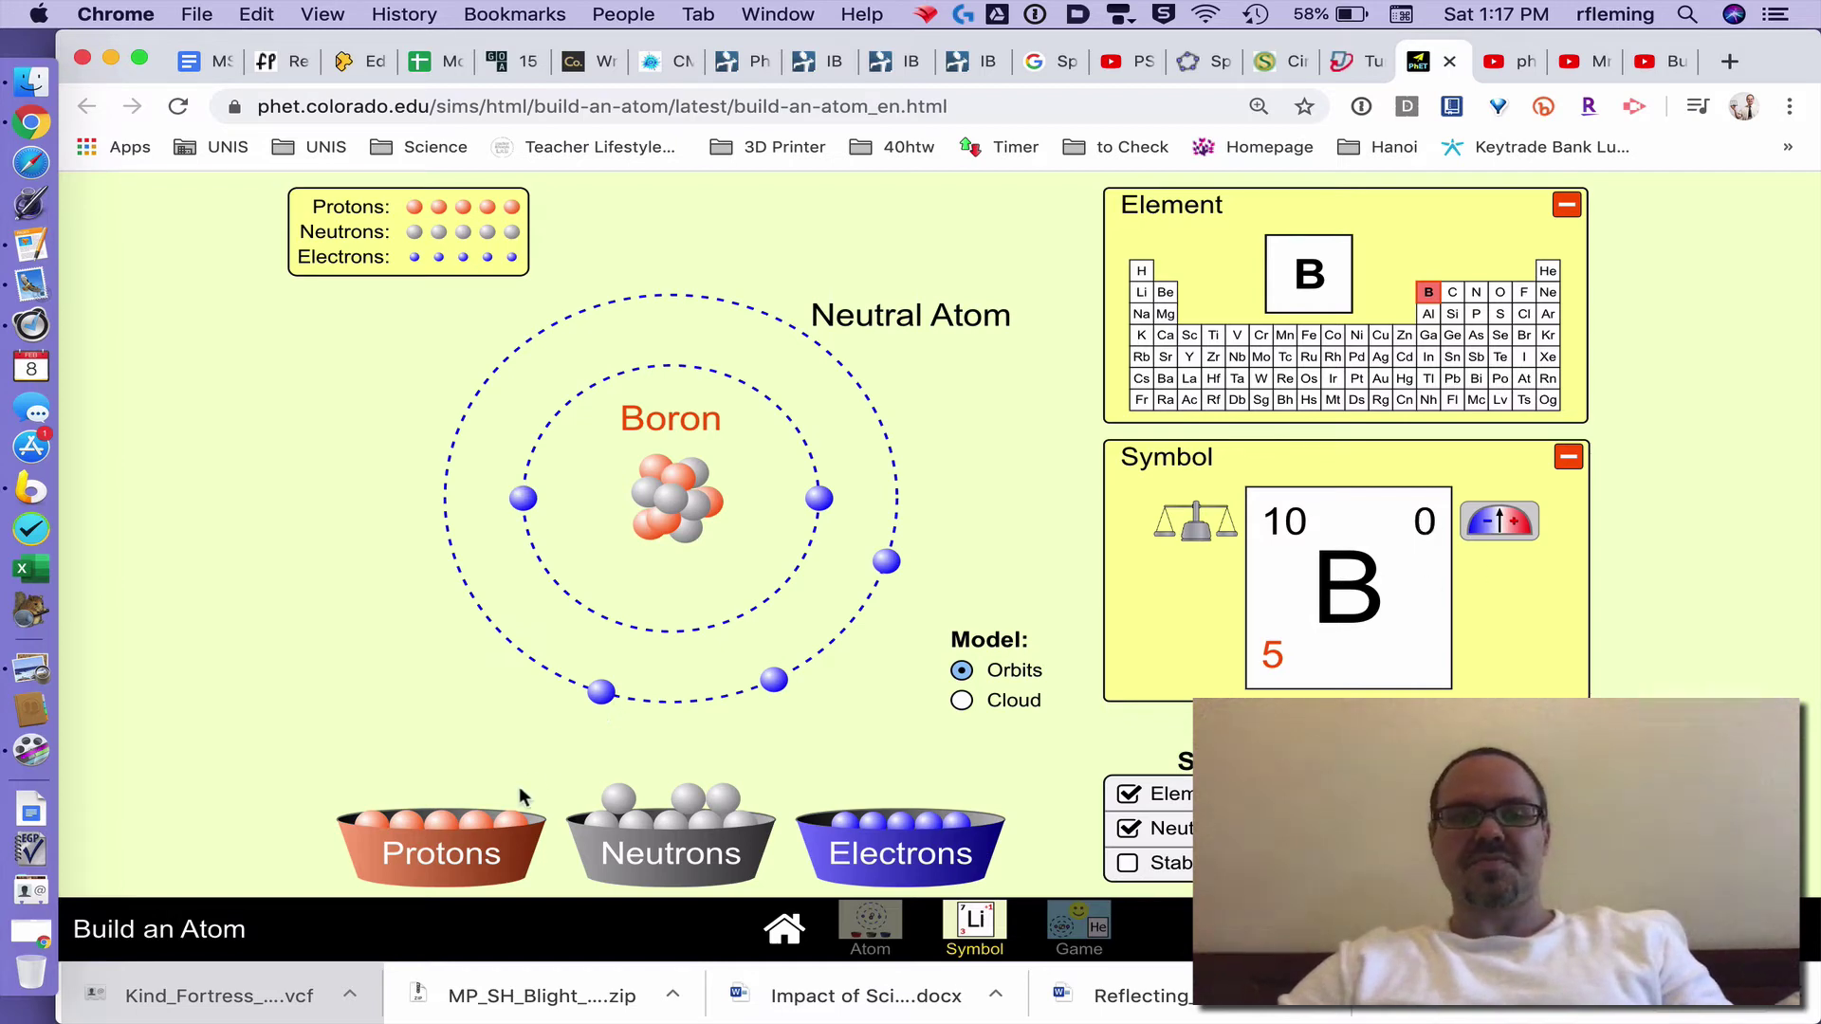
left_click_drag(851, 831, 875, 413)
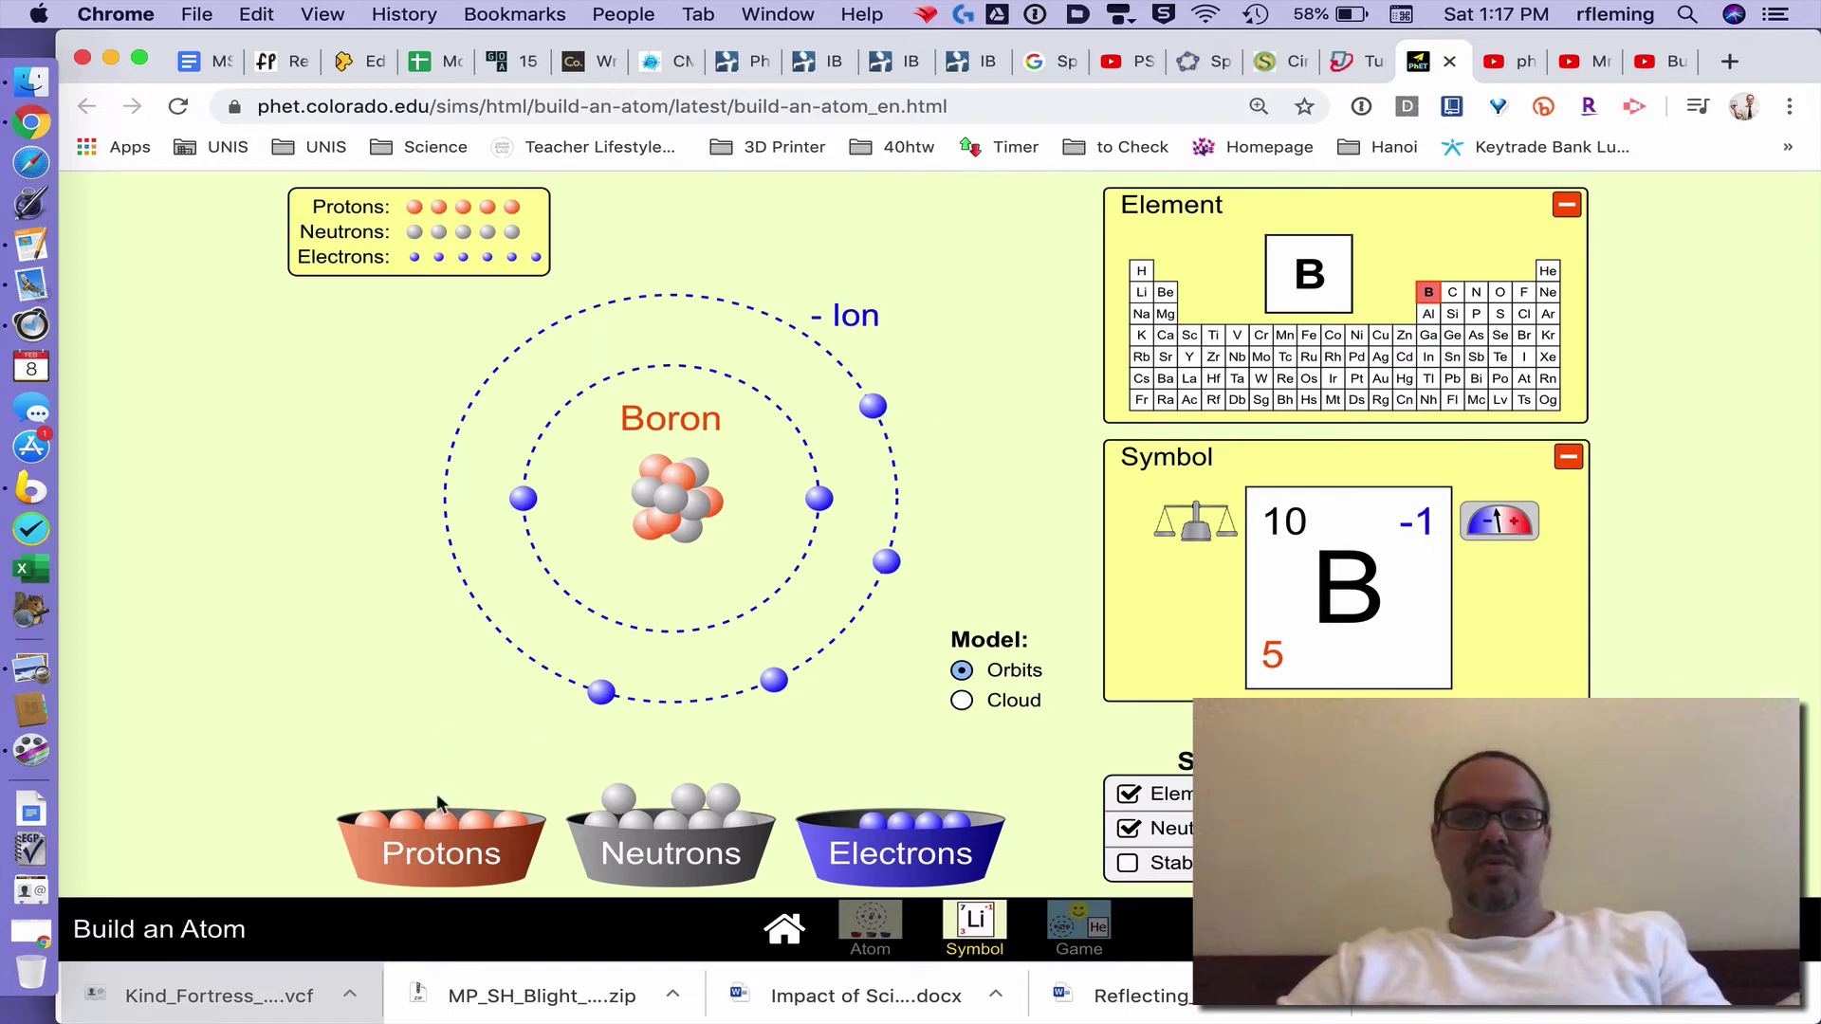
Add a sixth proton to the boron nucleus and turn on the stable/unstable label
left_click_drag(459, 784, 662, 504)
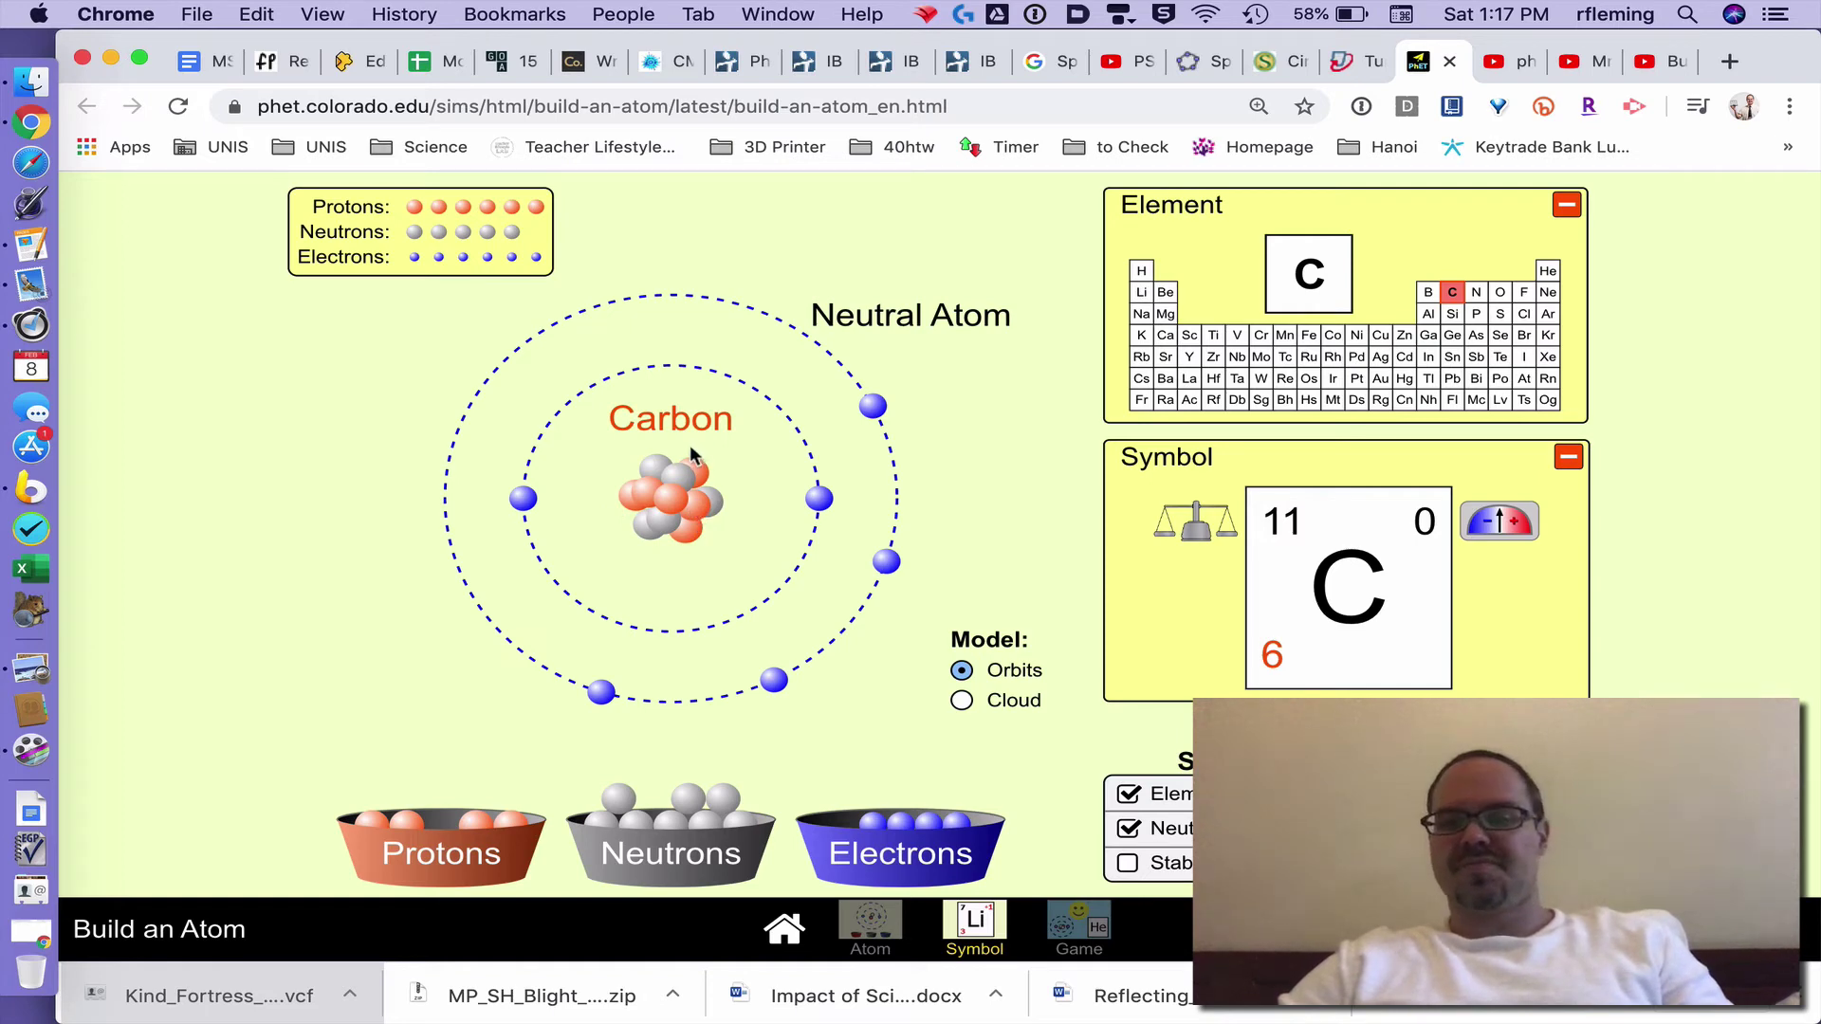
left_click(1128, 864)
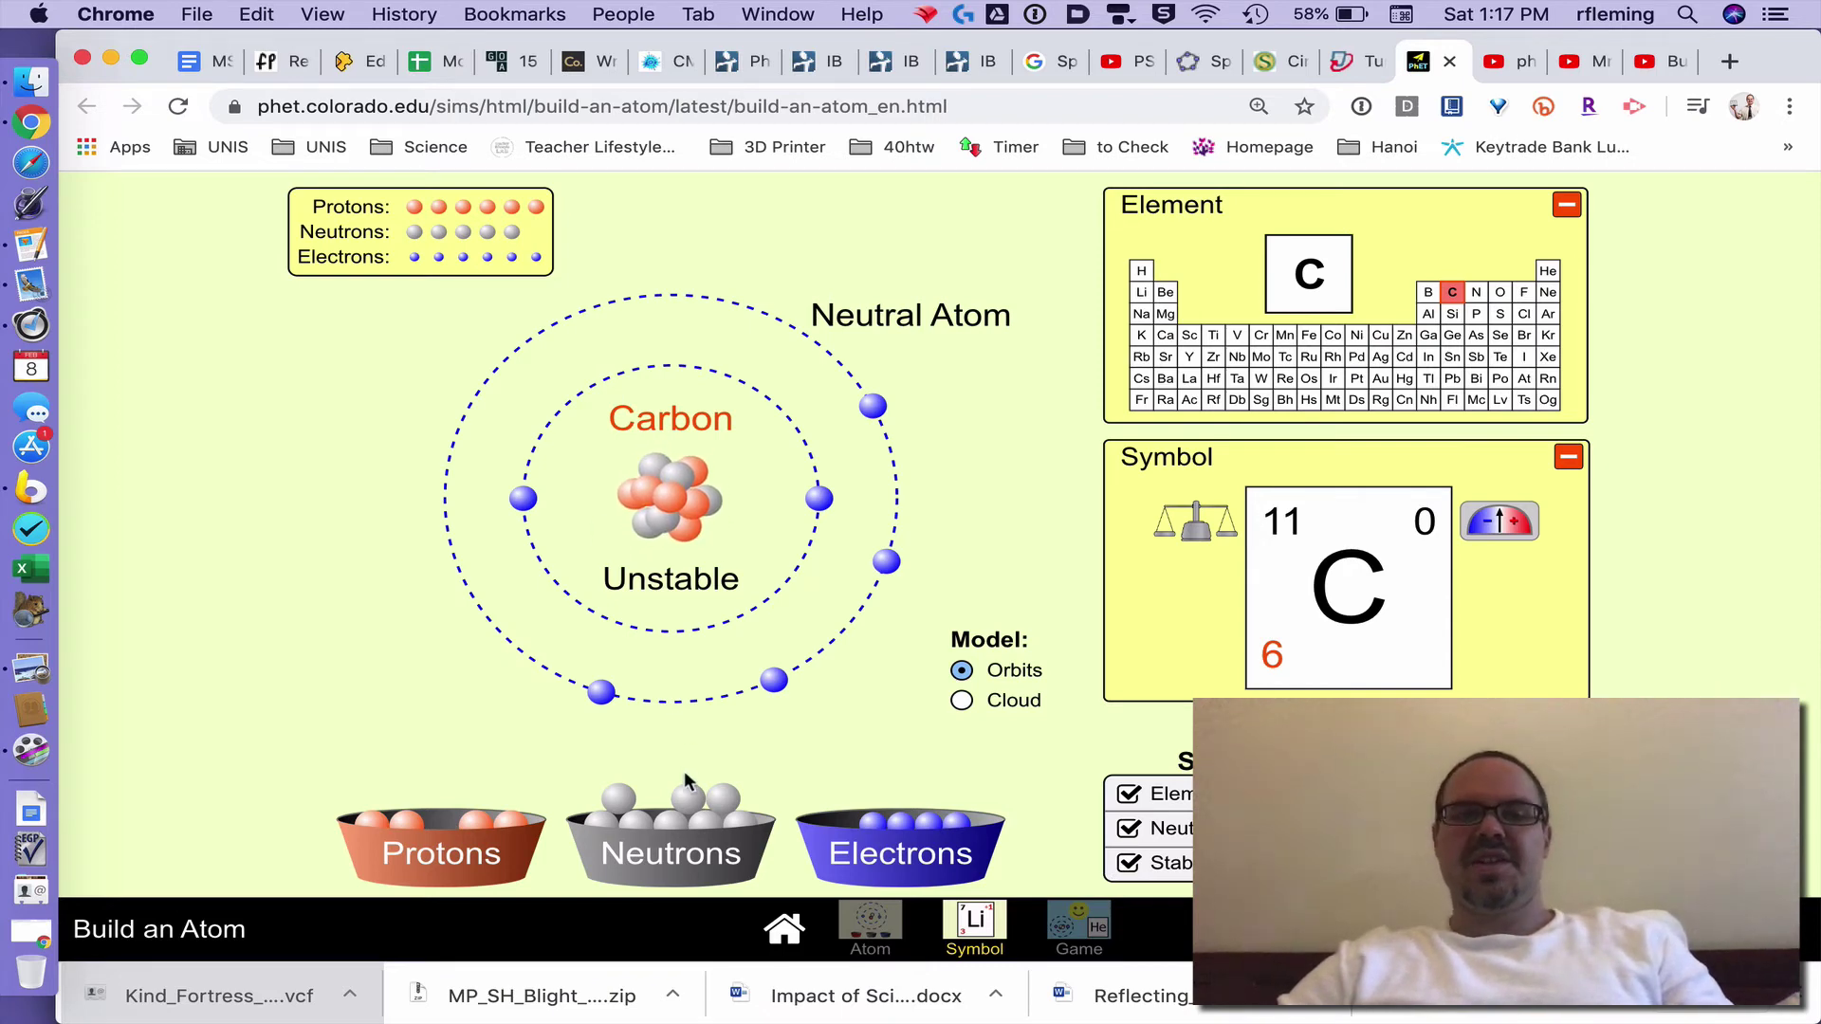
Add three neutrons one at a time to the carbon nucleus for a total of eight
left_click_drag(689, 797, 678, 512)
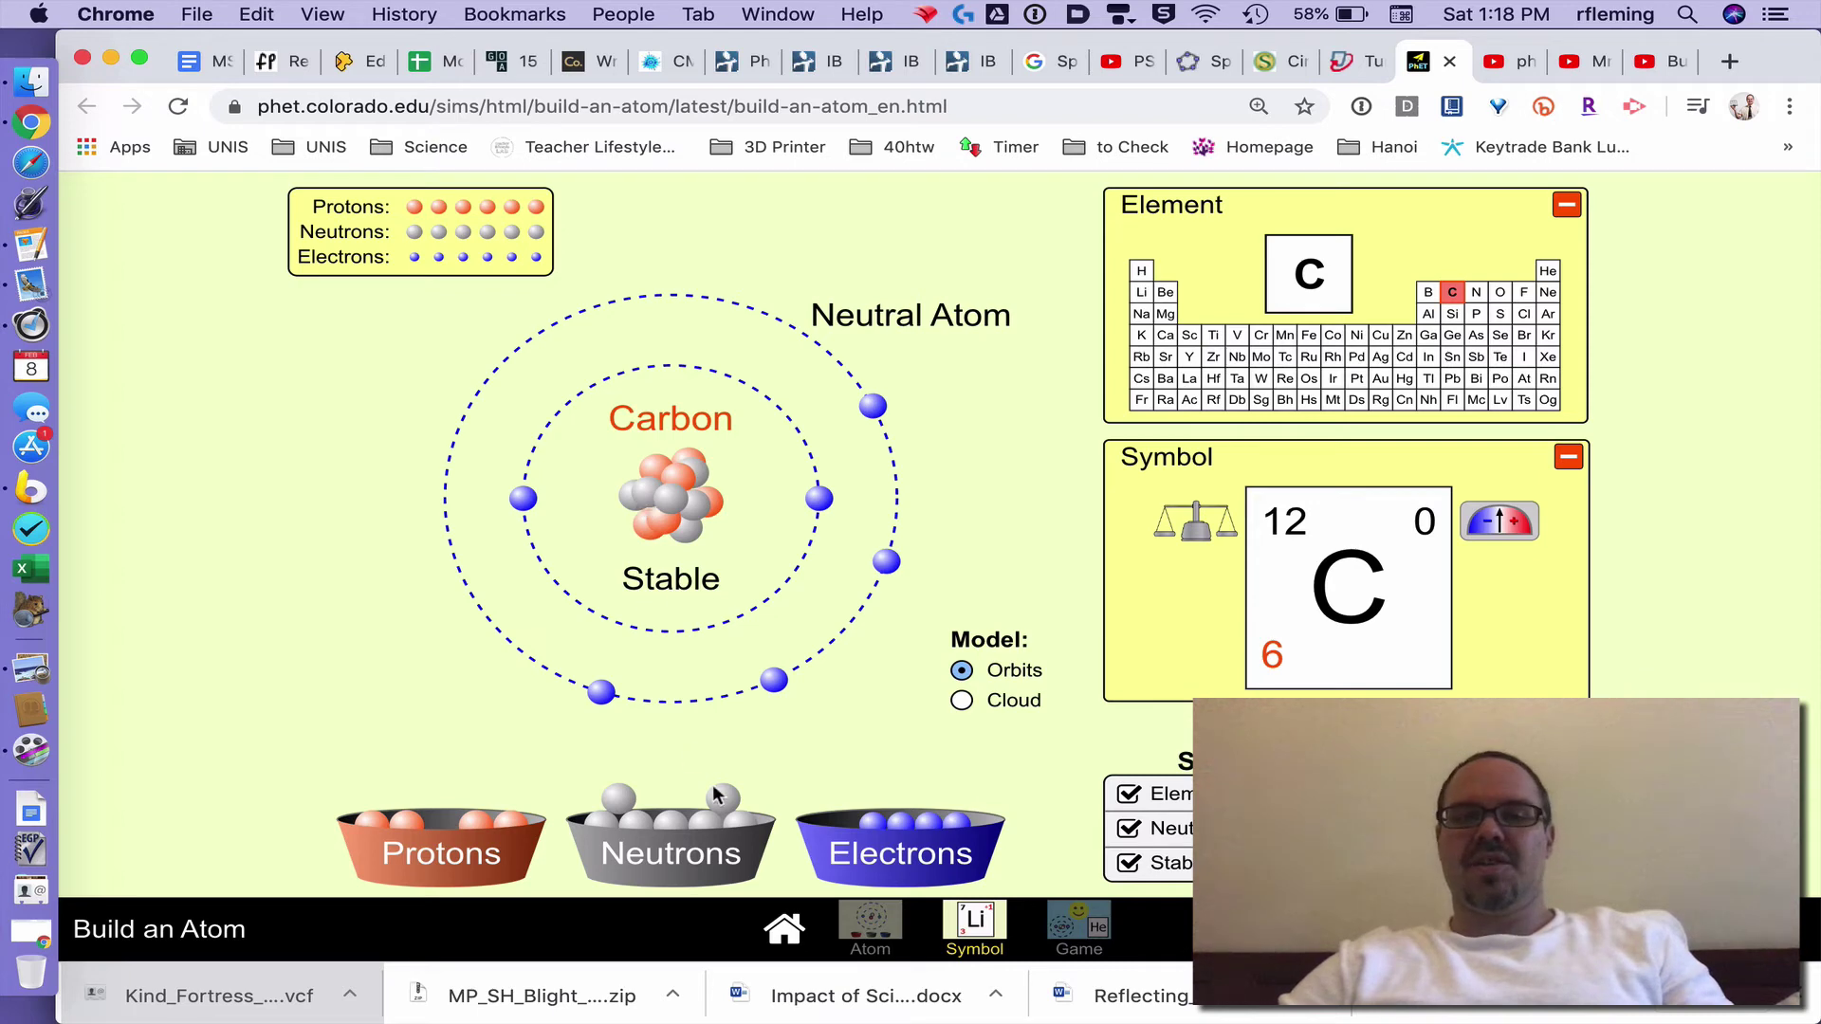
left_click_drag(722, 799, 719, 548)
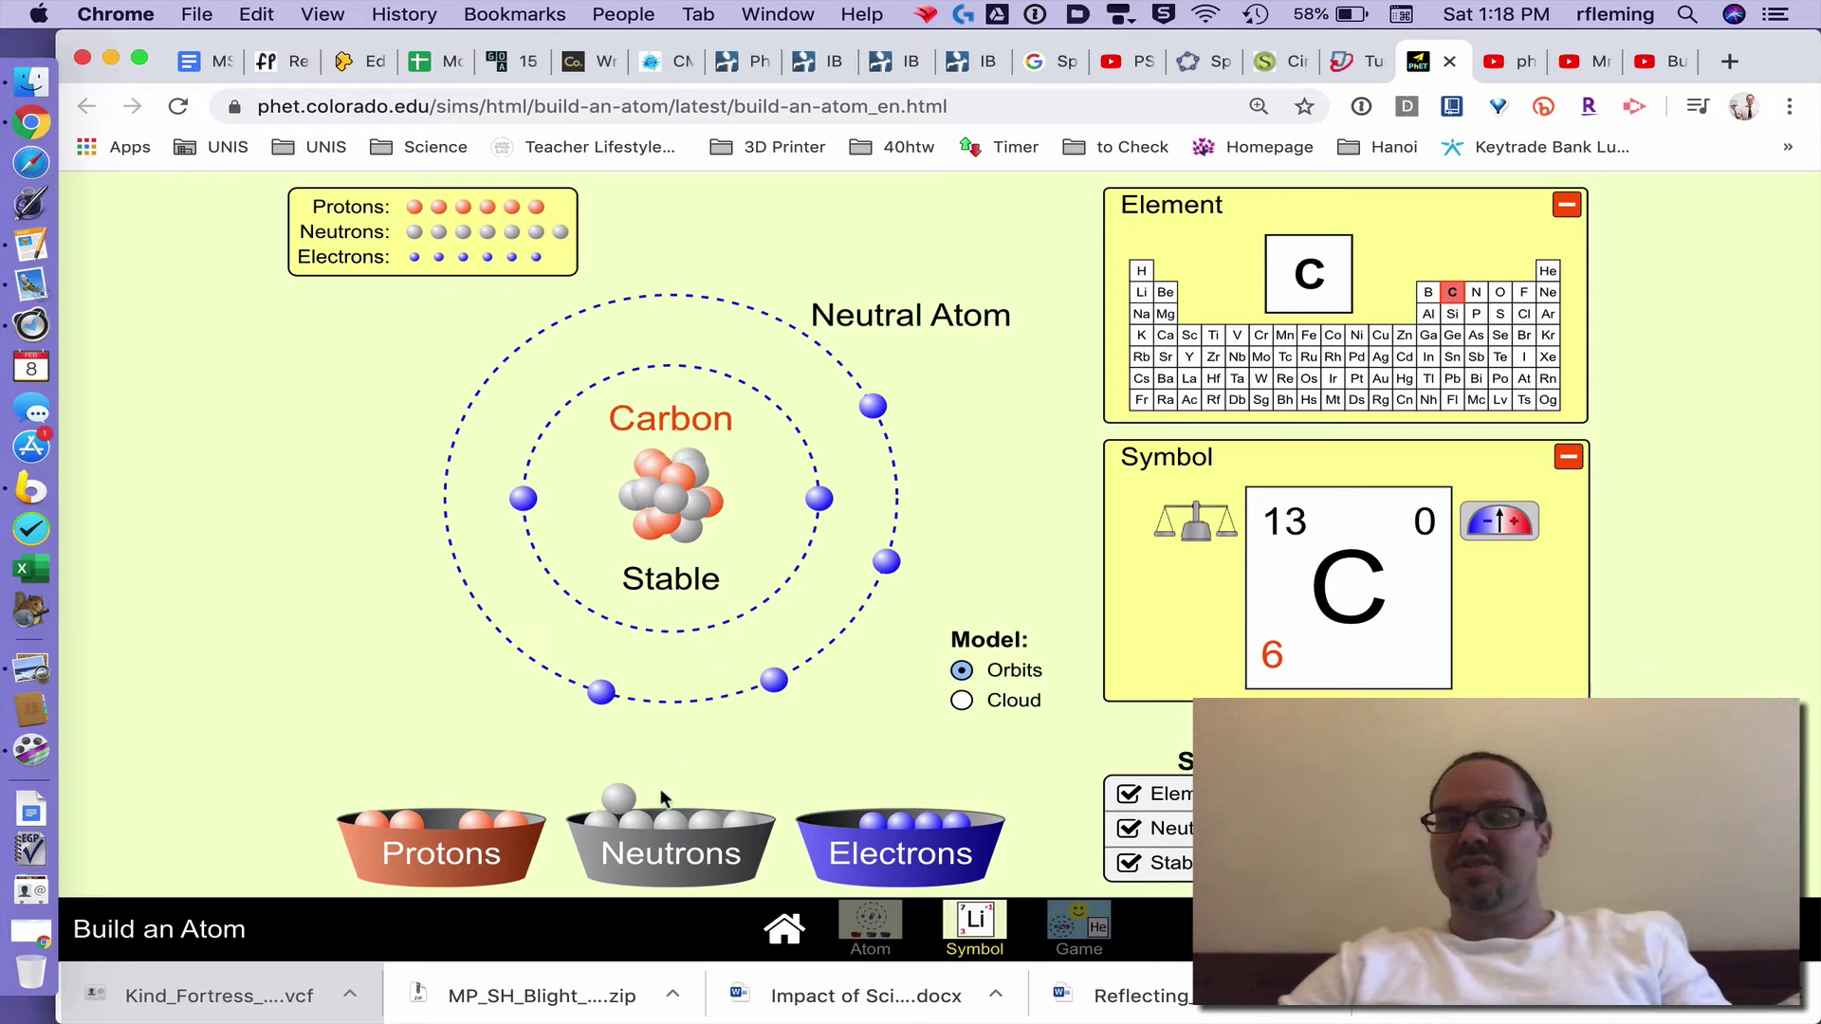
left_click_drag(619, 800, 693, 537)
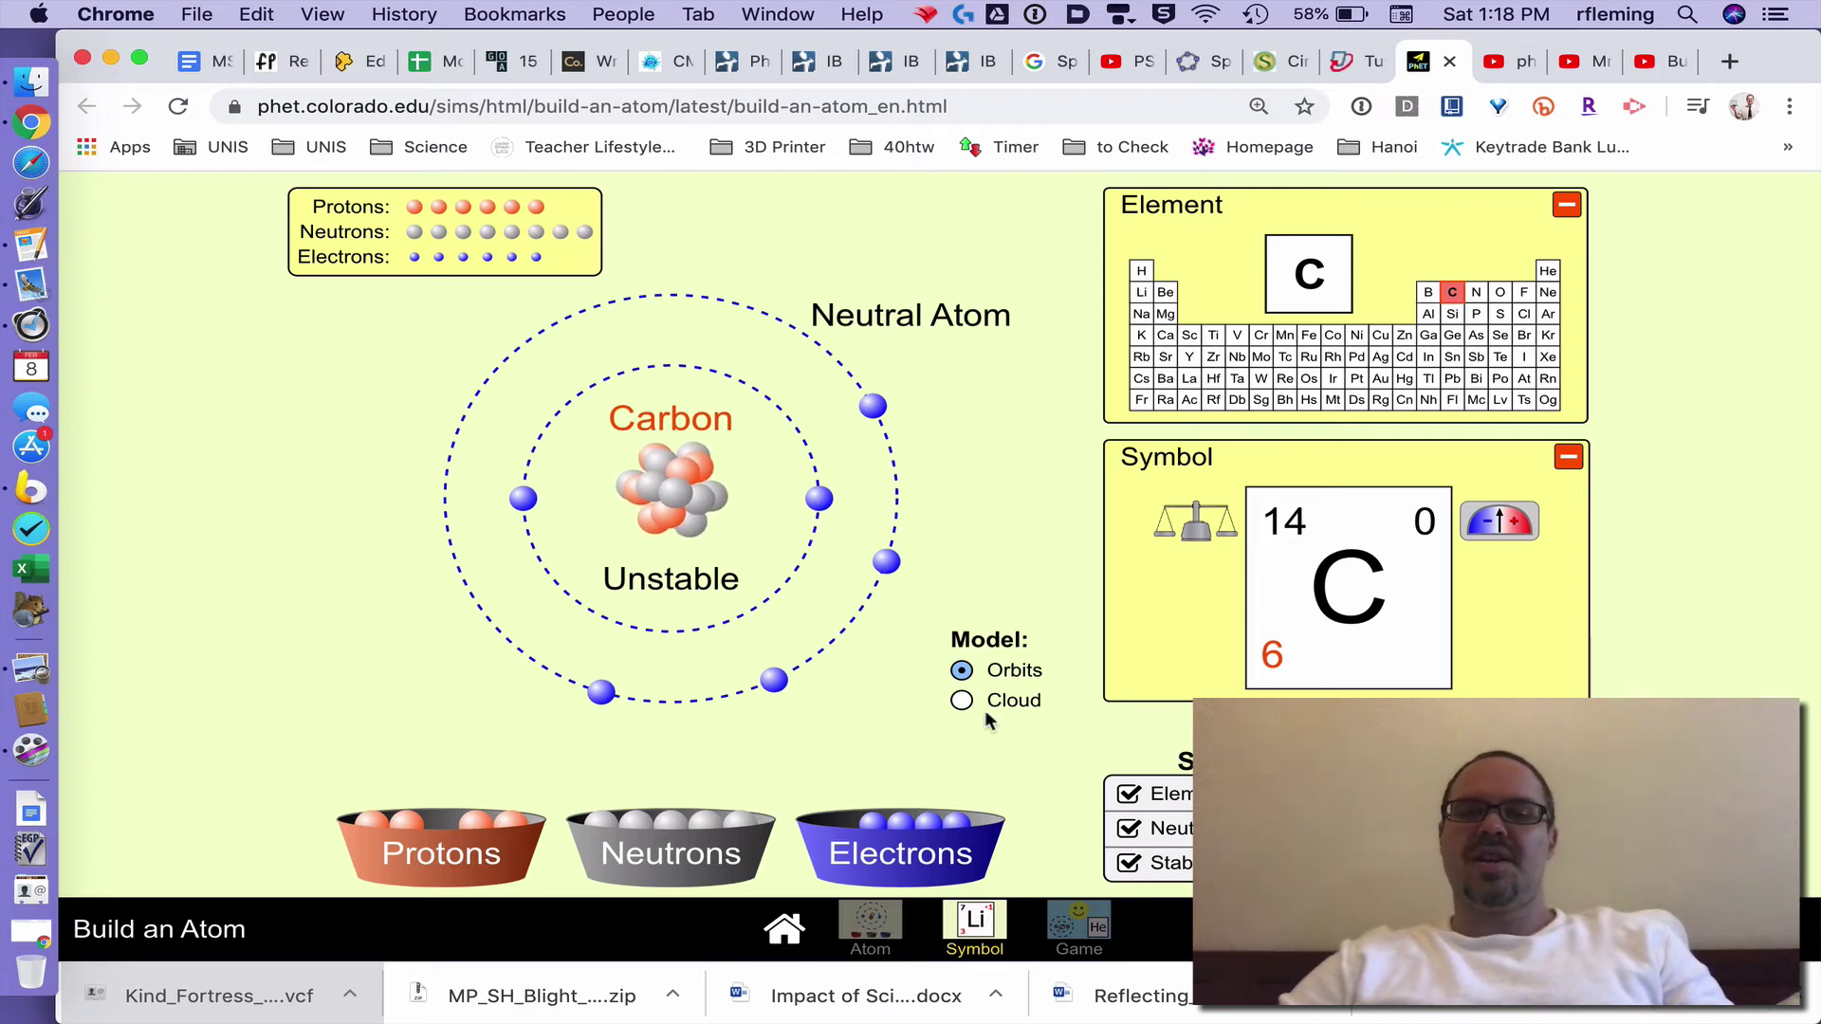
Open the Game screen, return to the game selection and start the periodic table game
left_click(1080, 937)
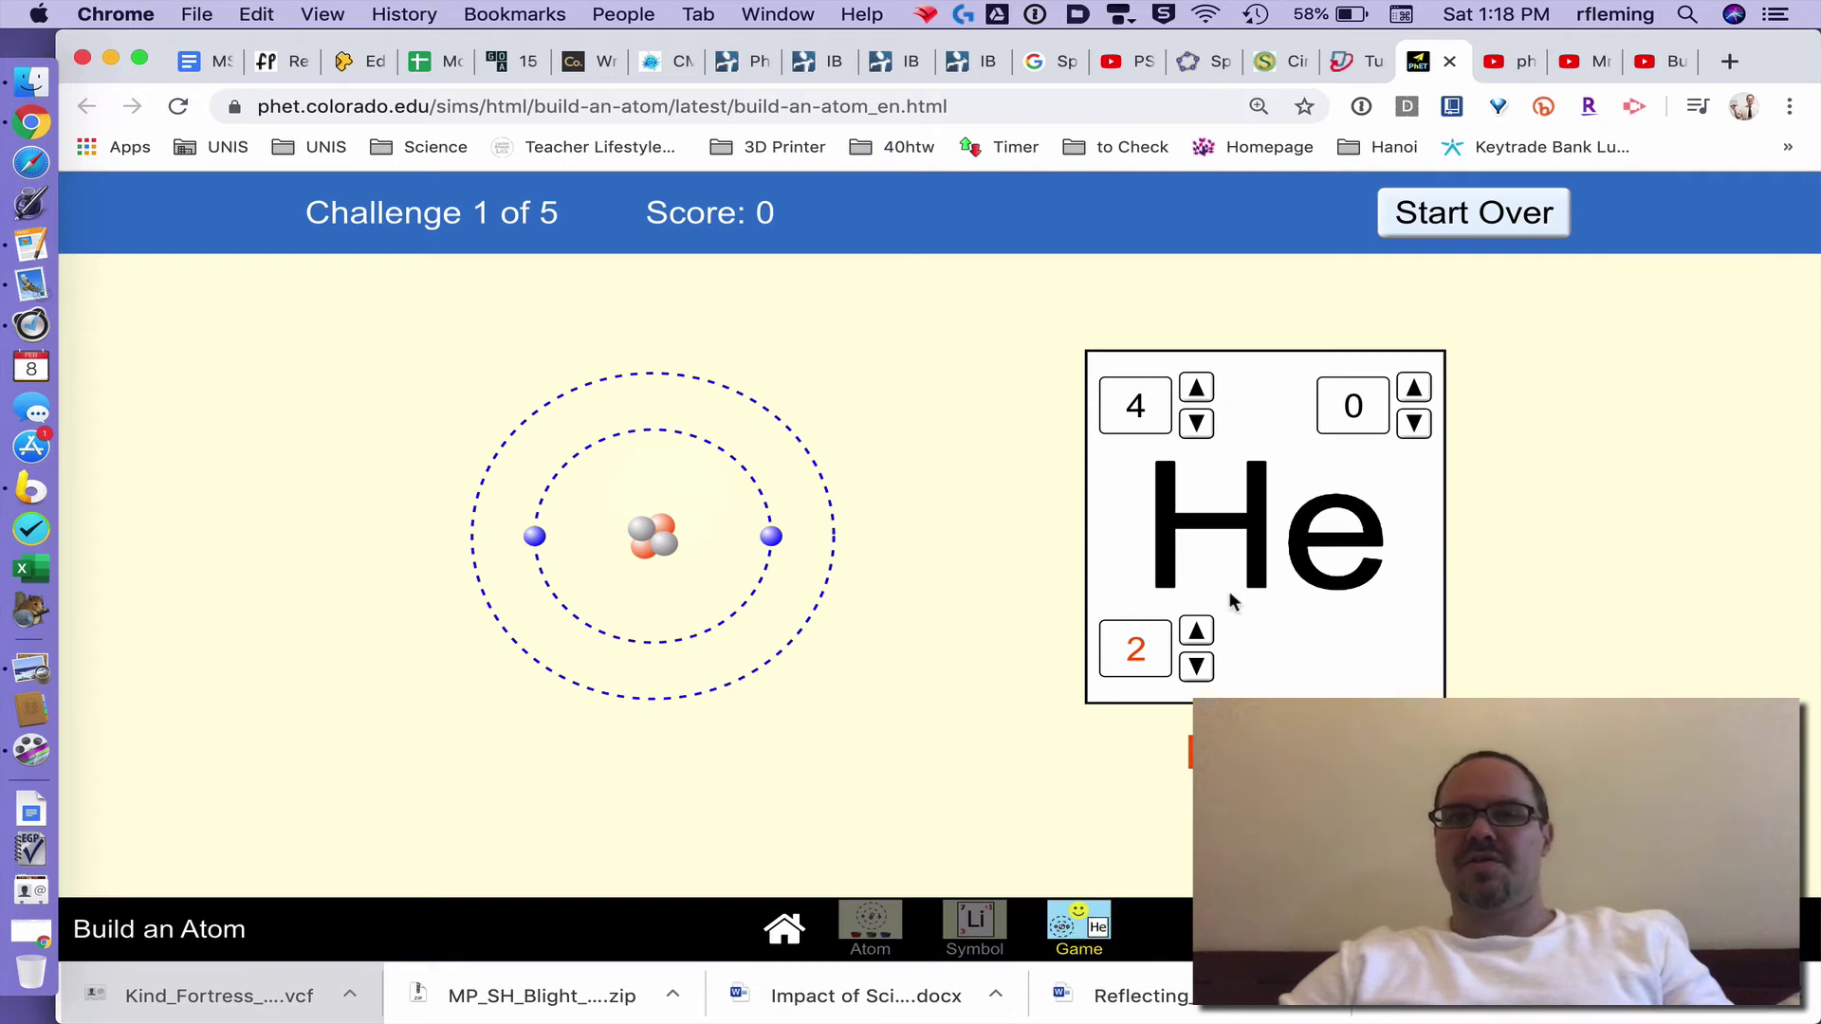
left_click(1465, 209)
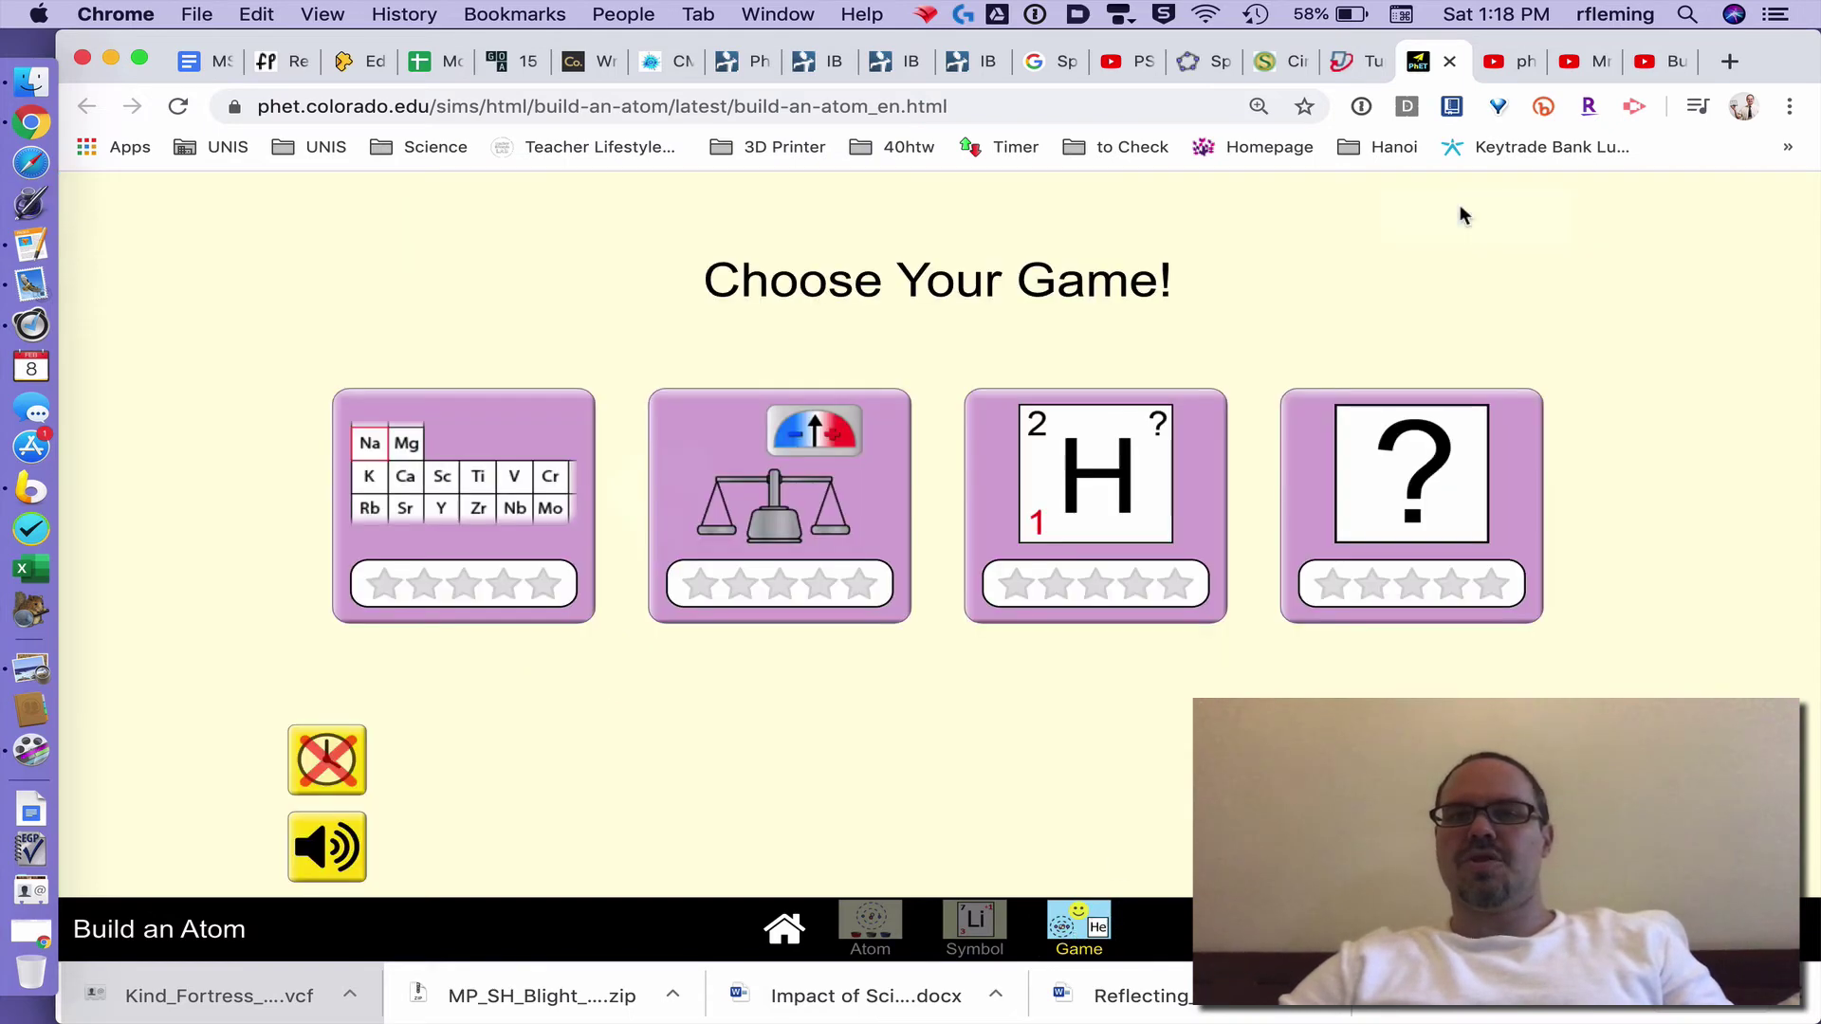
left_click(495, 435)
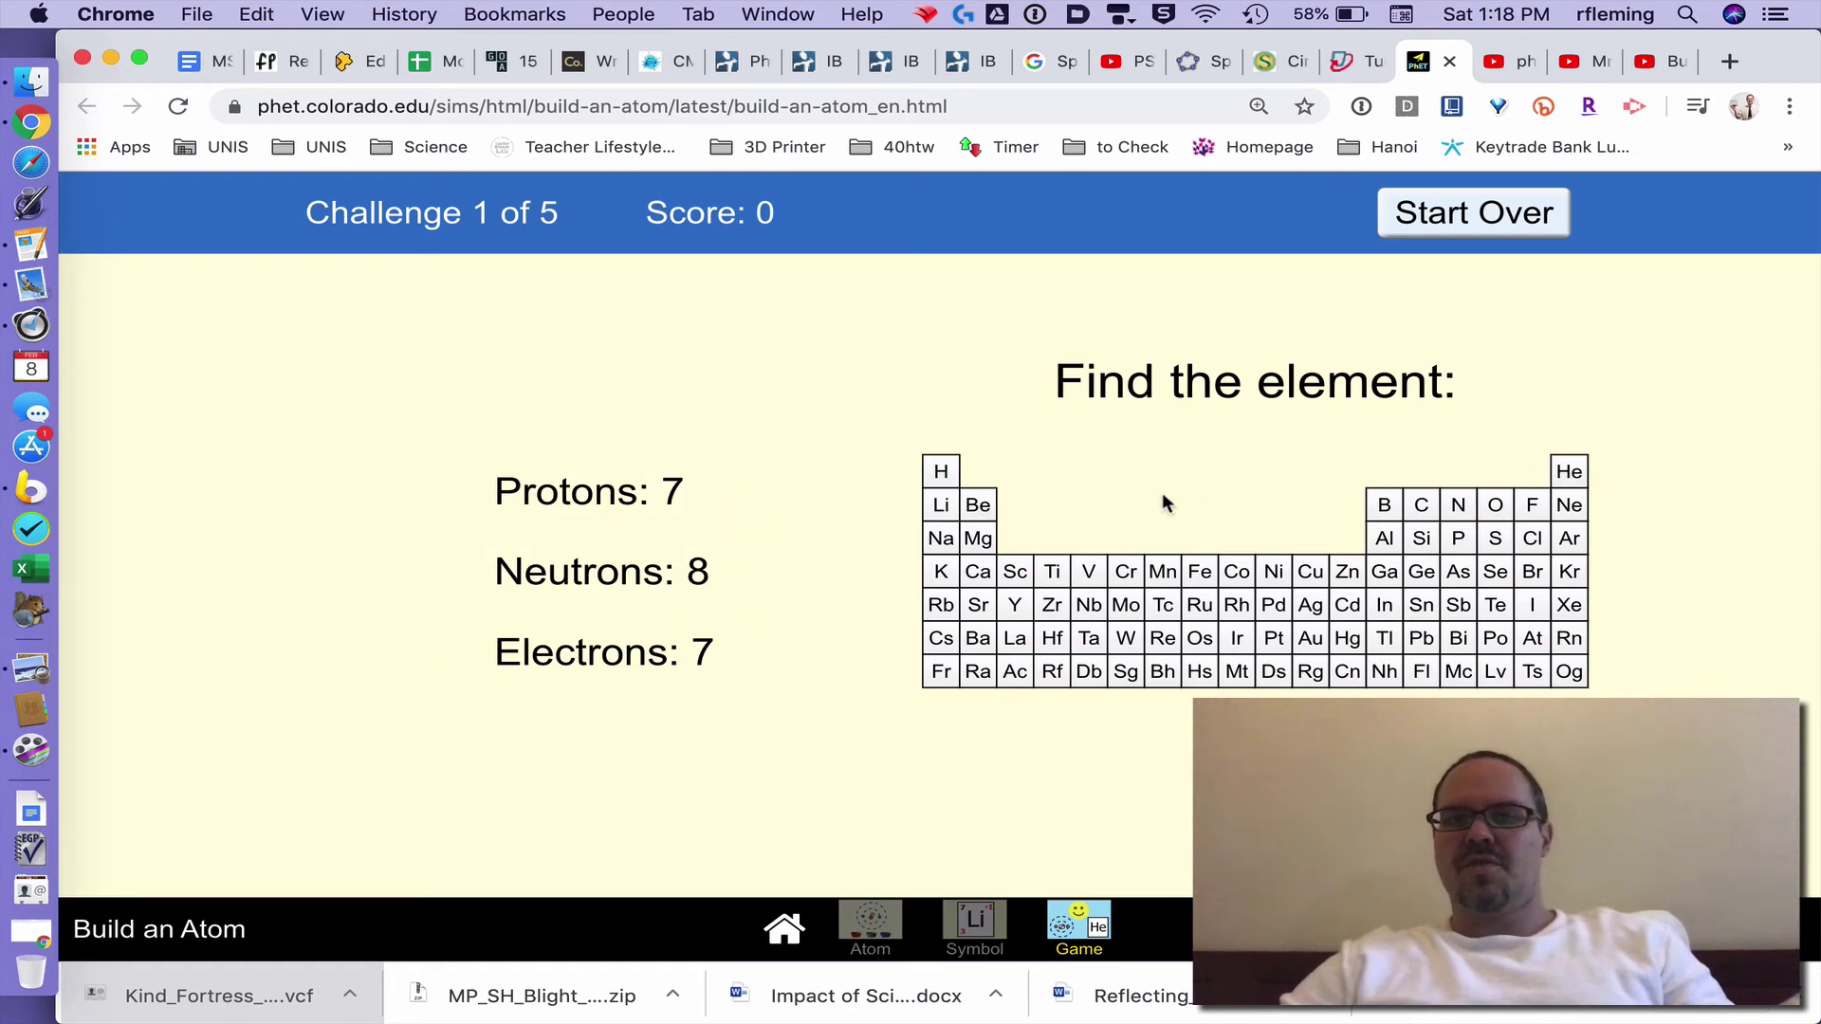
Answer challenge 1 with nitrogen as a neutral atom and challenge 2 with hydrogen as an ion
left_click(1459, 507)
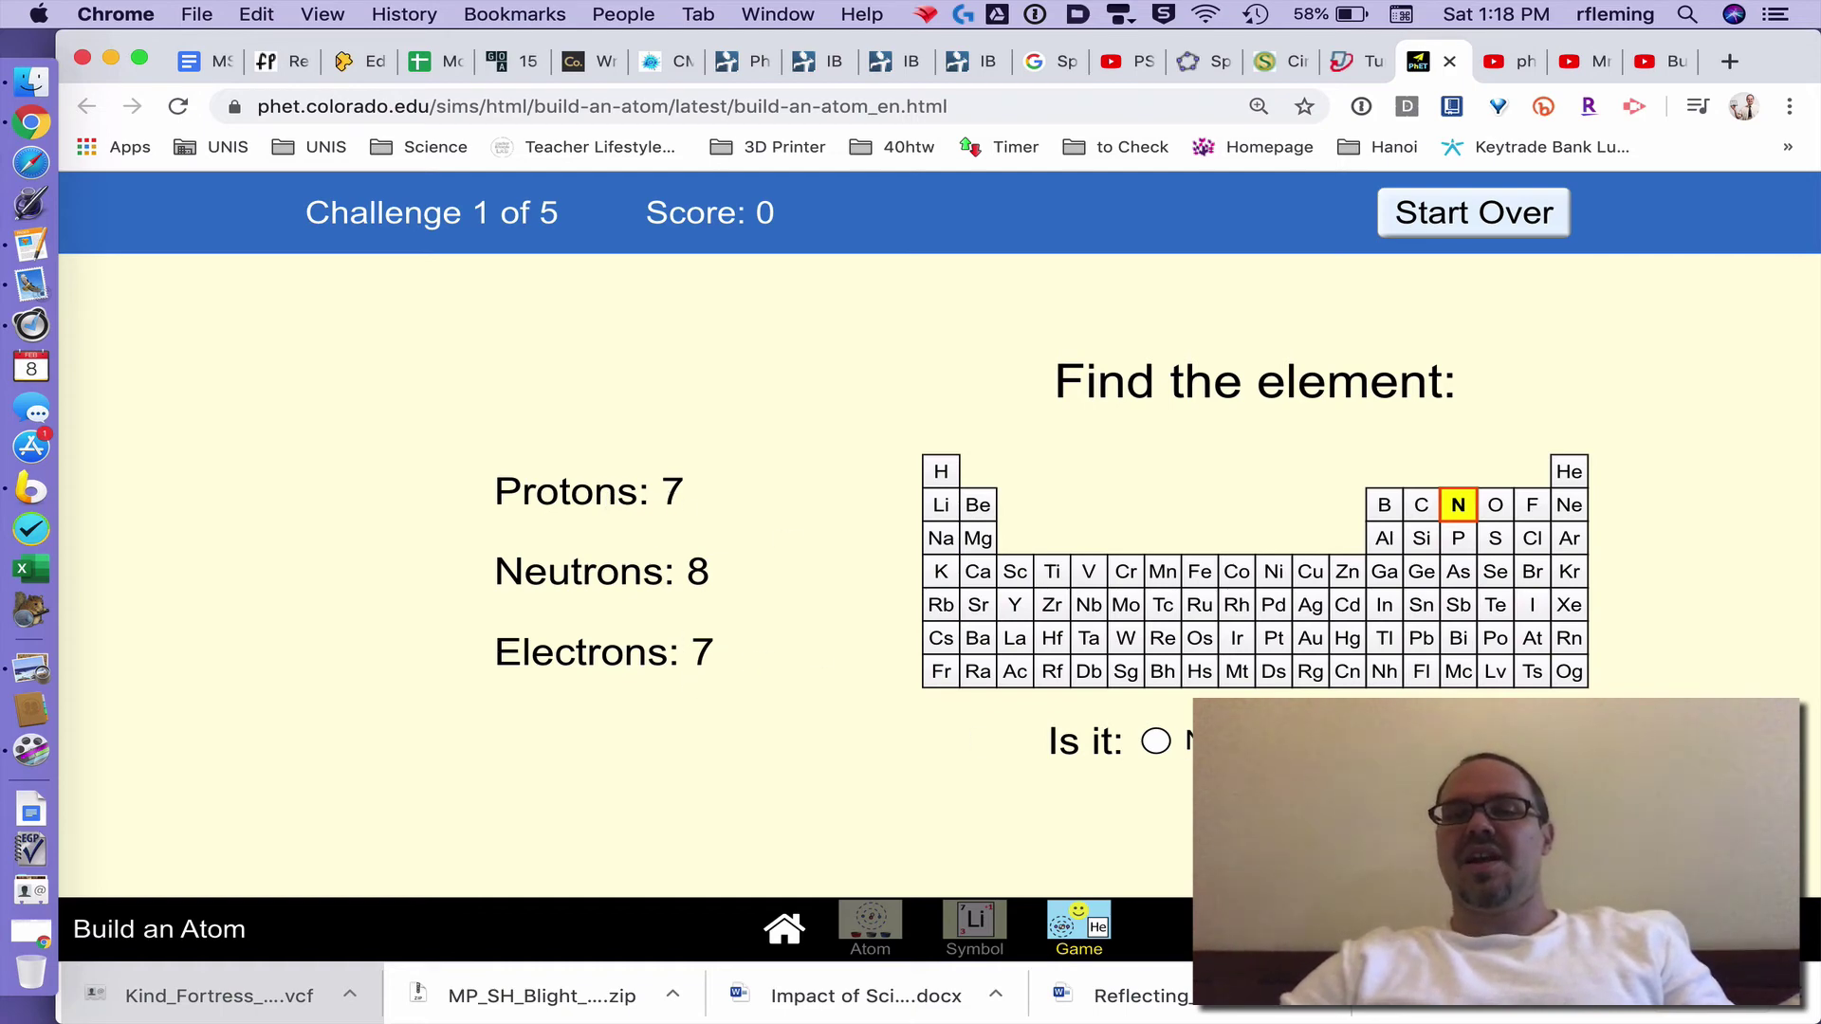
left_click(1157, 740)
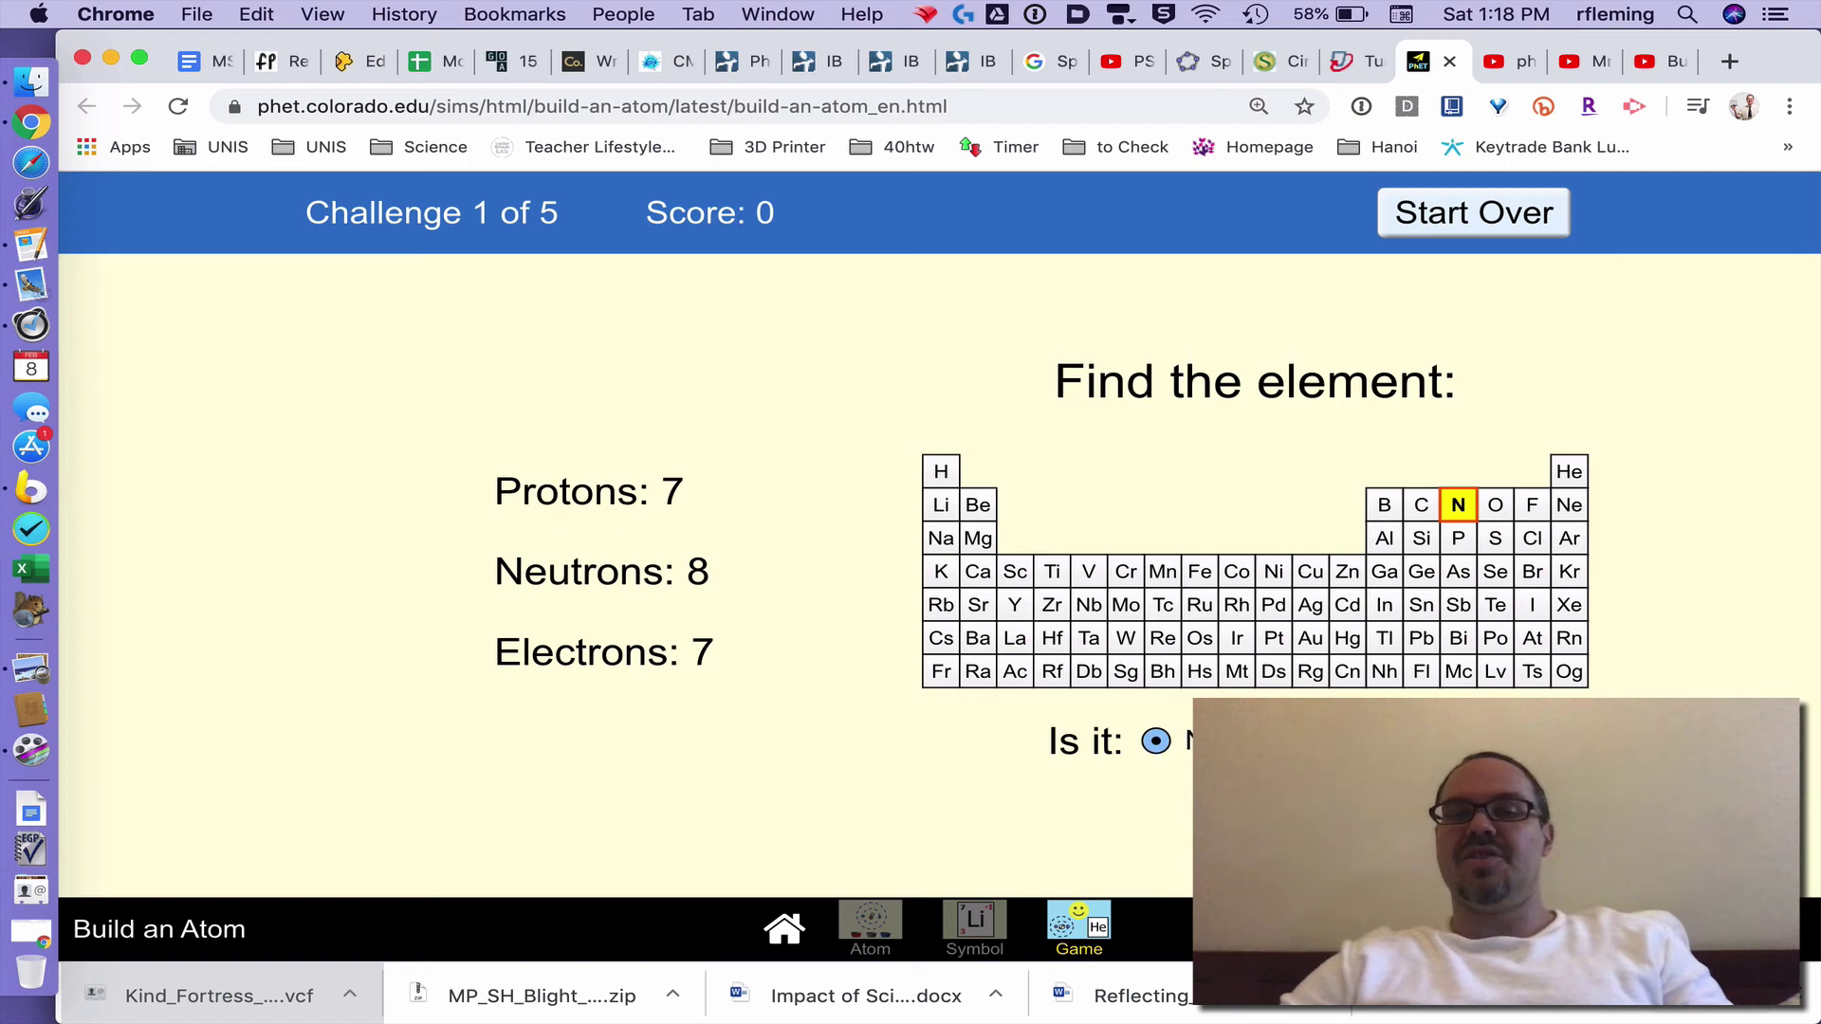
left_click(1262, 825)
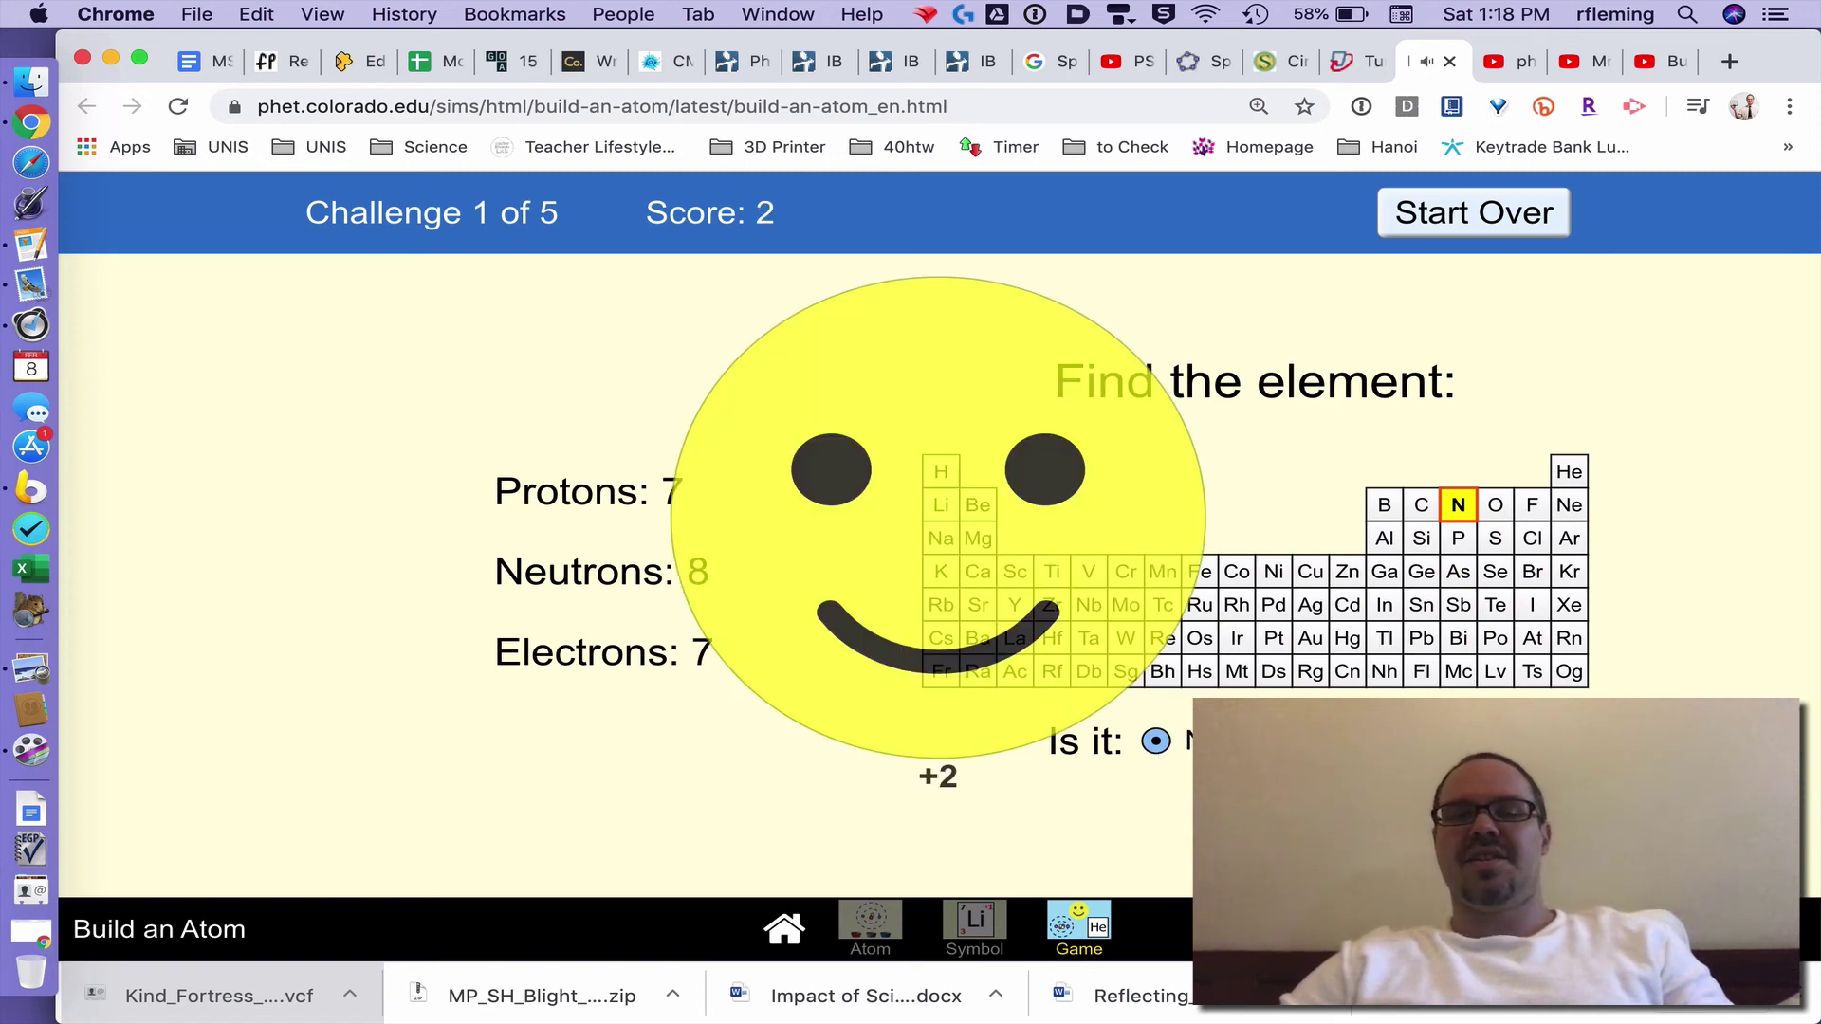
left_click(1261, 825)
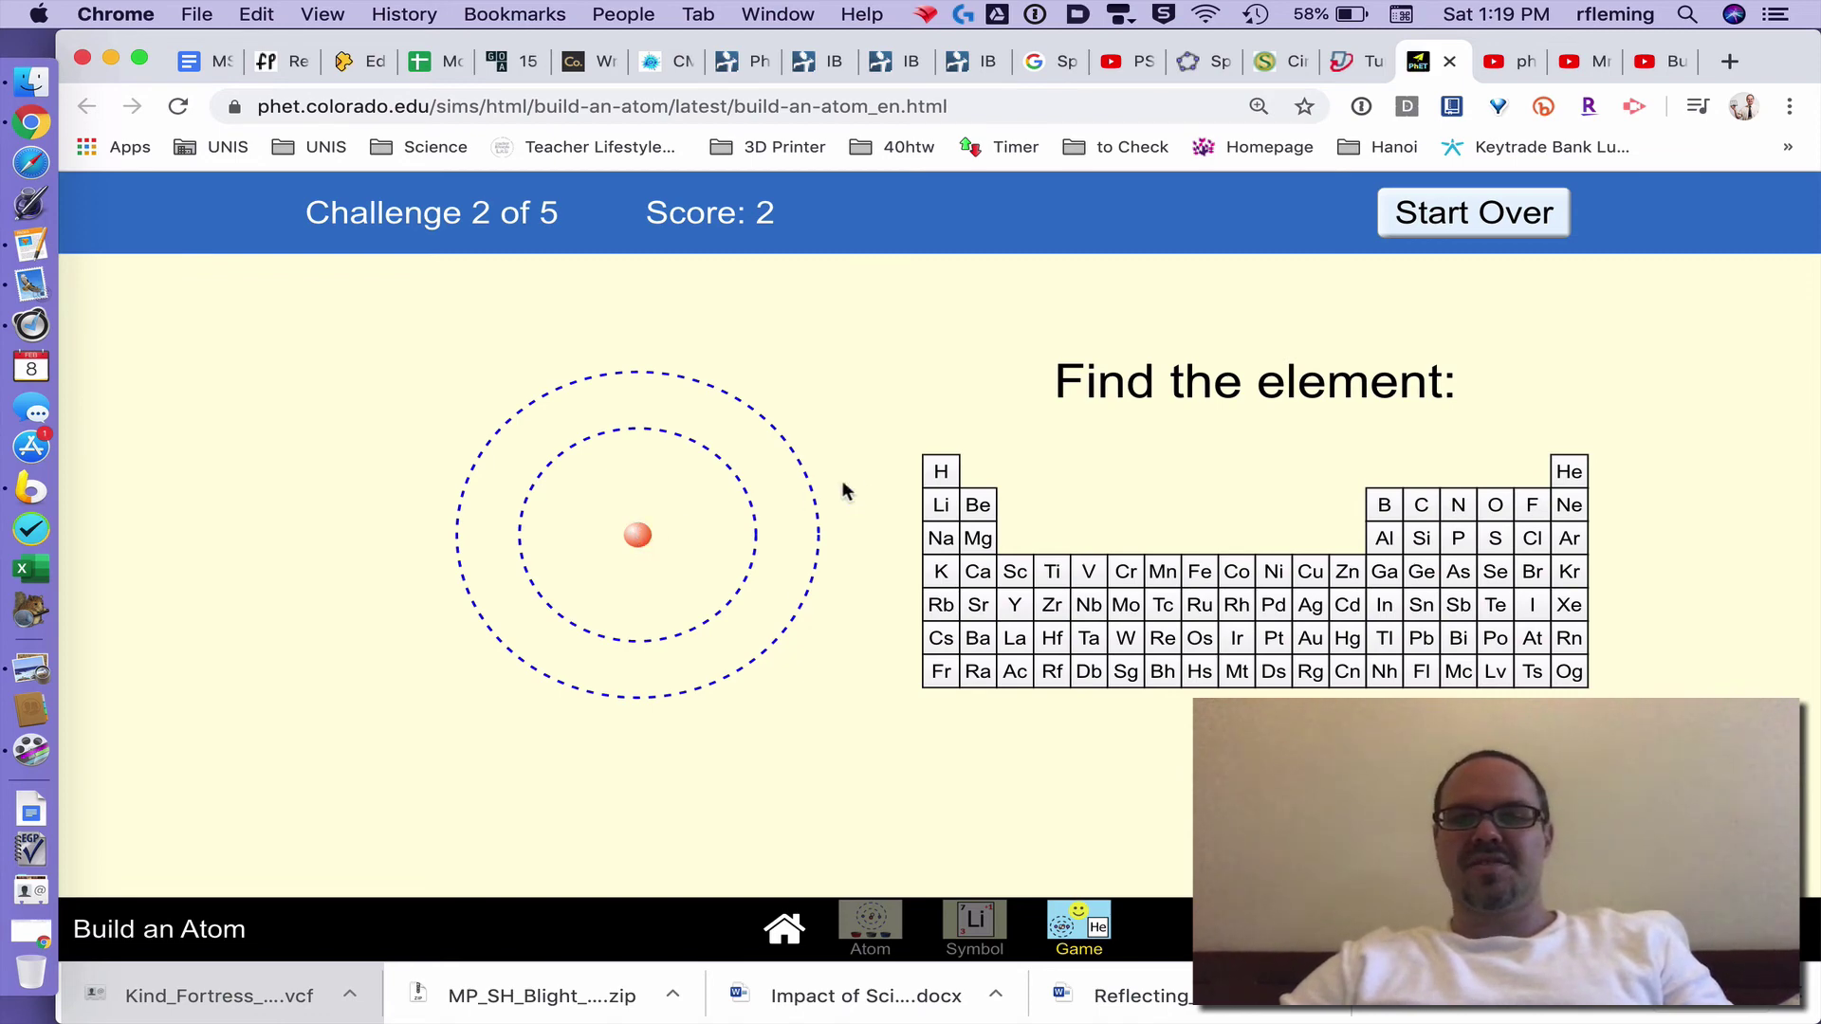
left_click(938, 472)
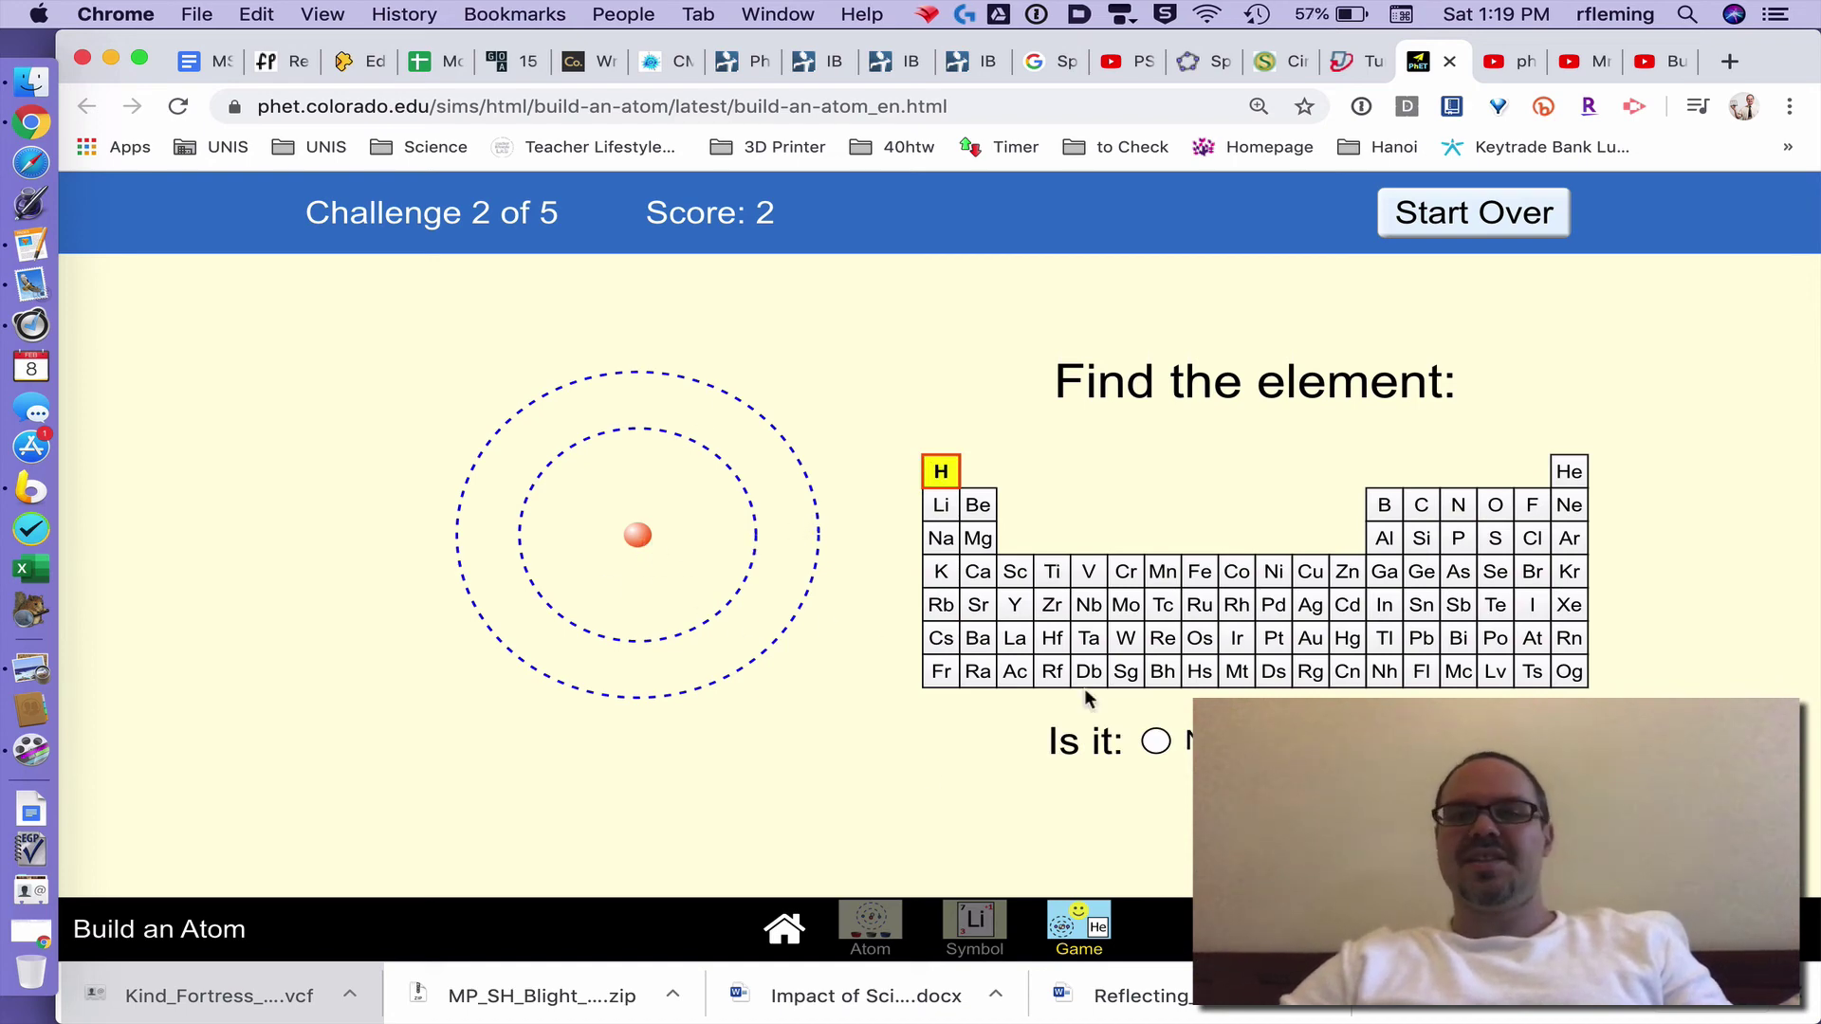
left_click(1255, 817)
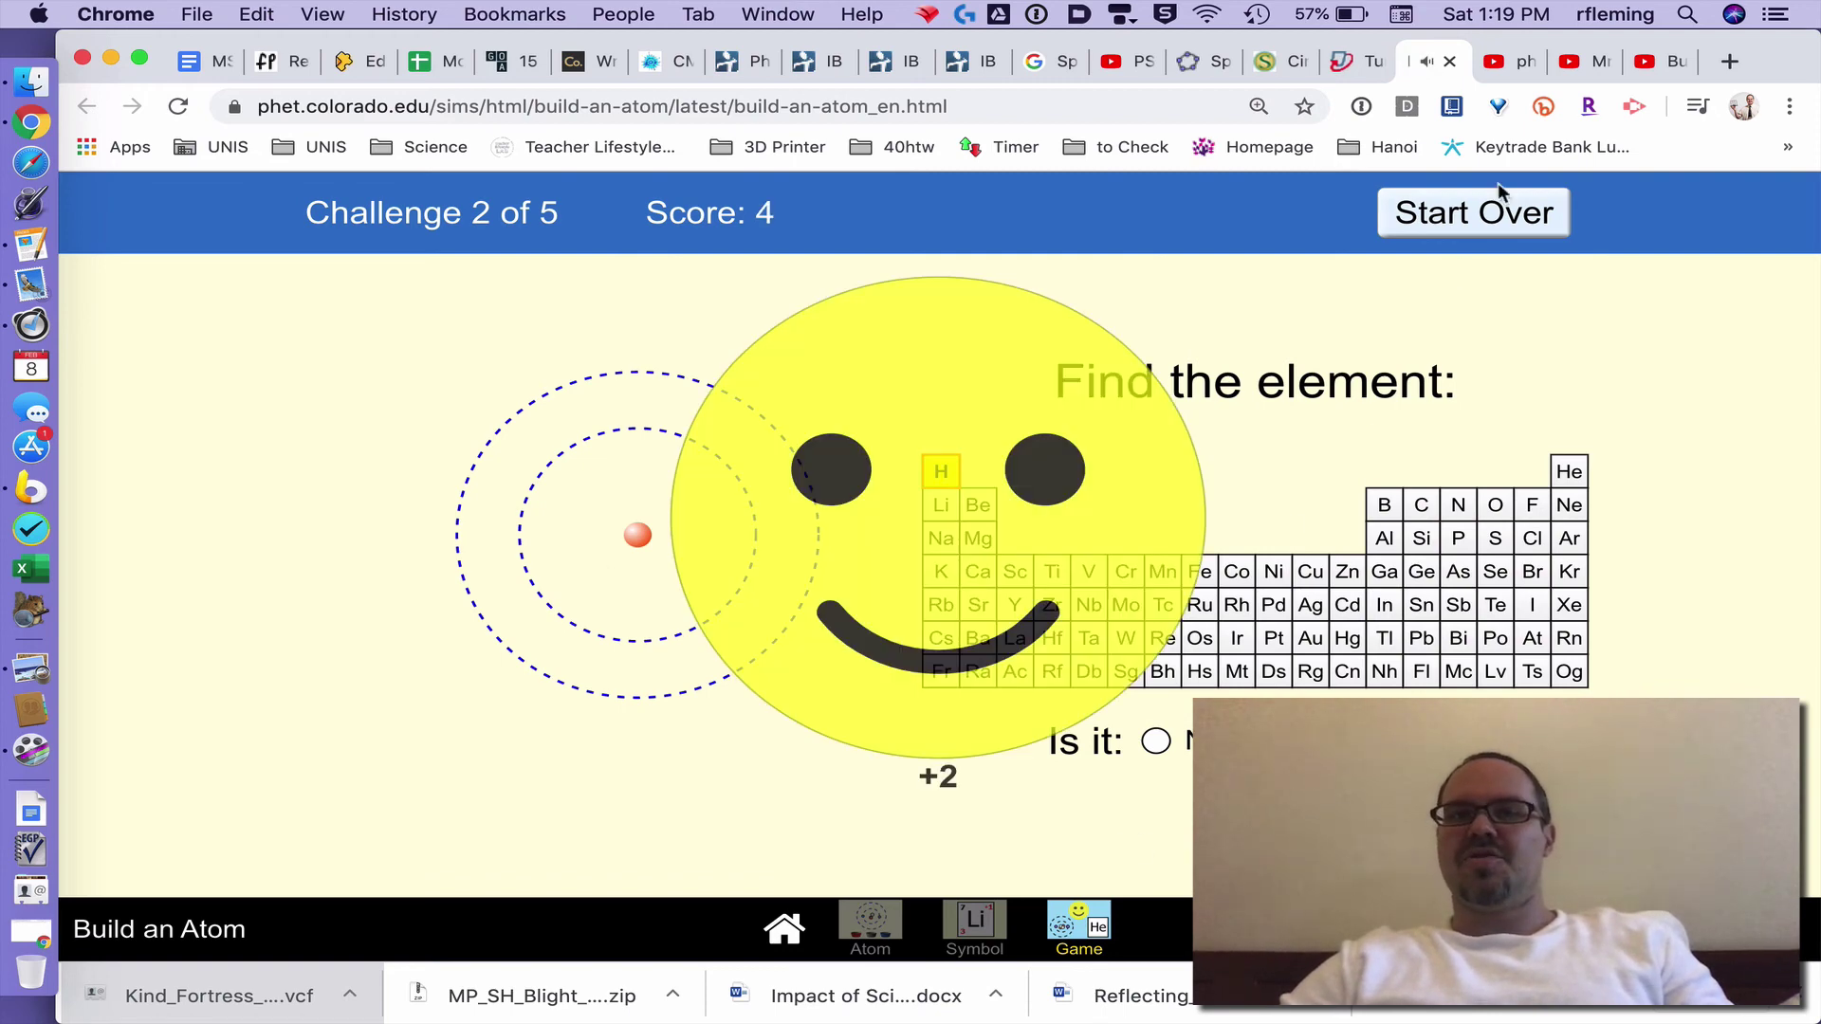
Switch to the mass and charge game and answer its first challenge with a total charge of -1
left_click(1529, 211)
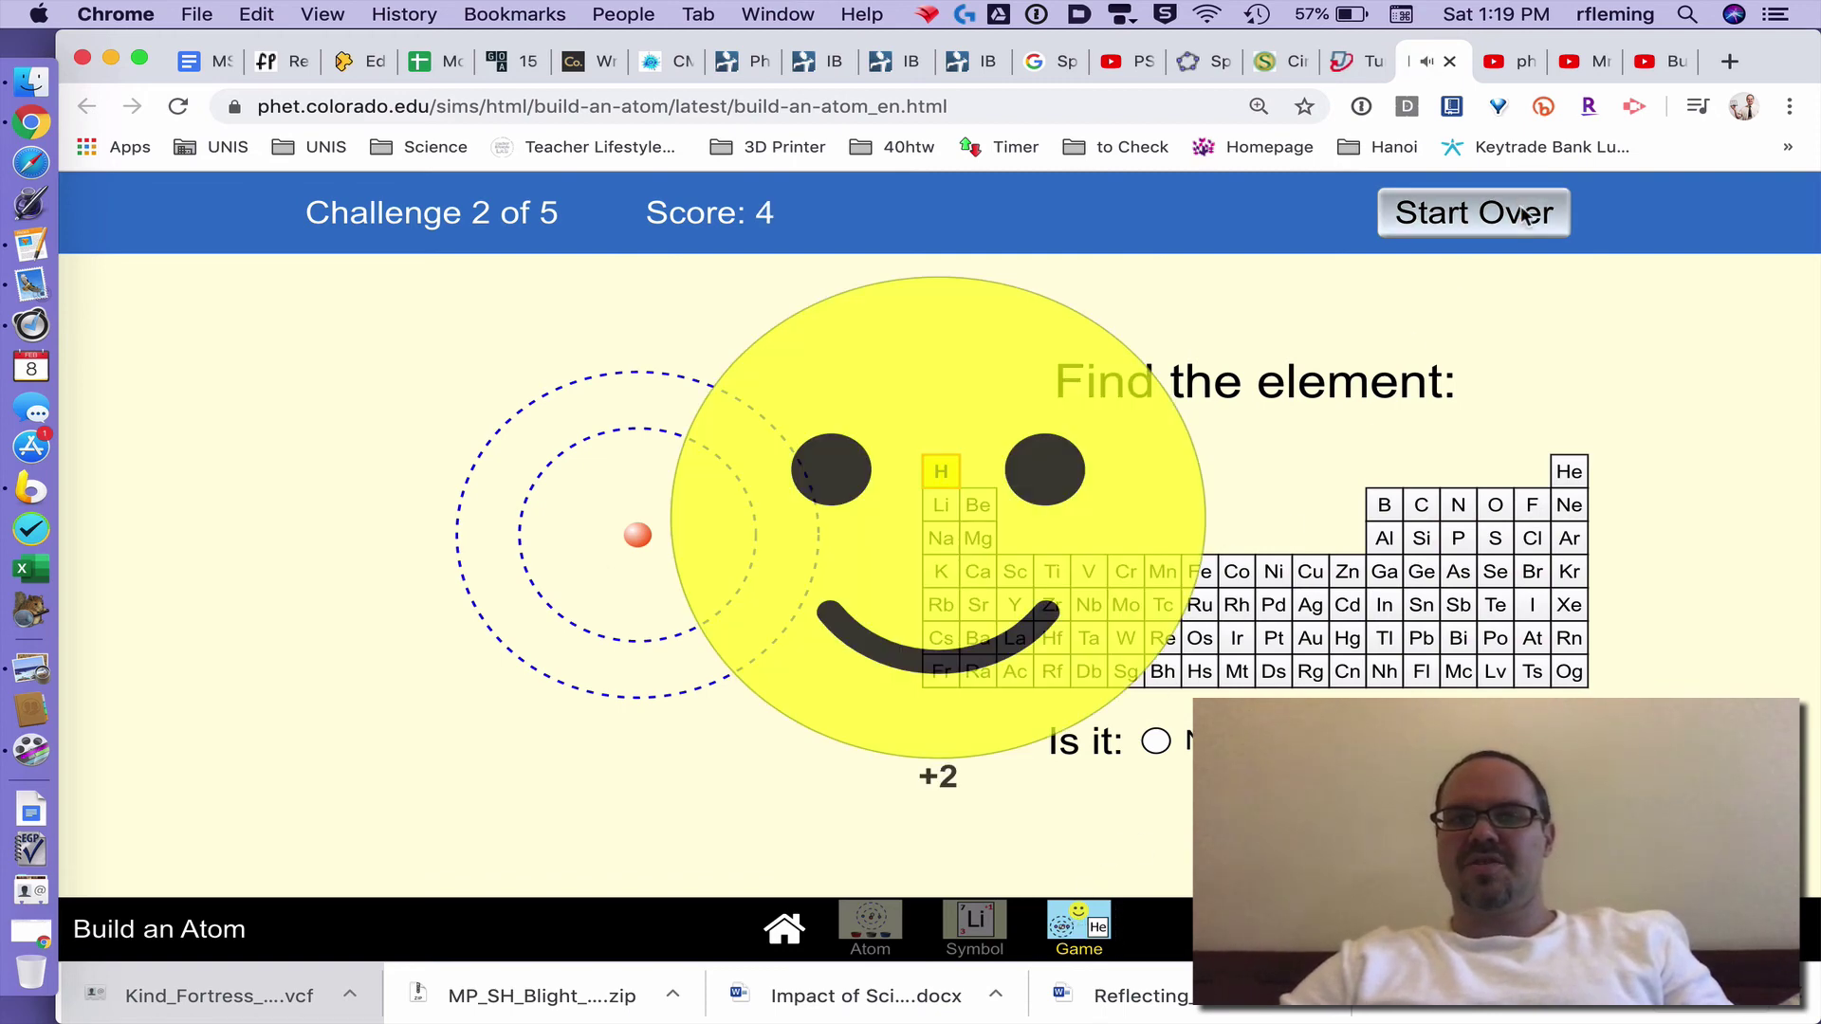
left_click(870, 485)
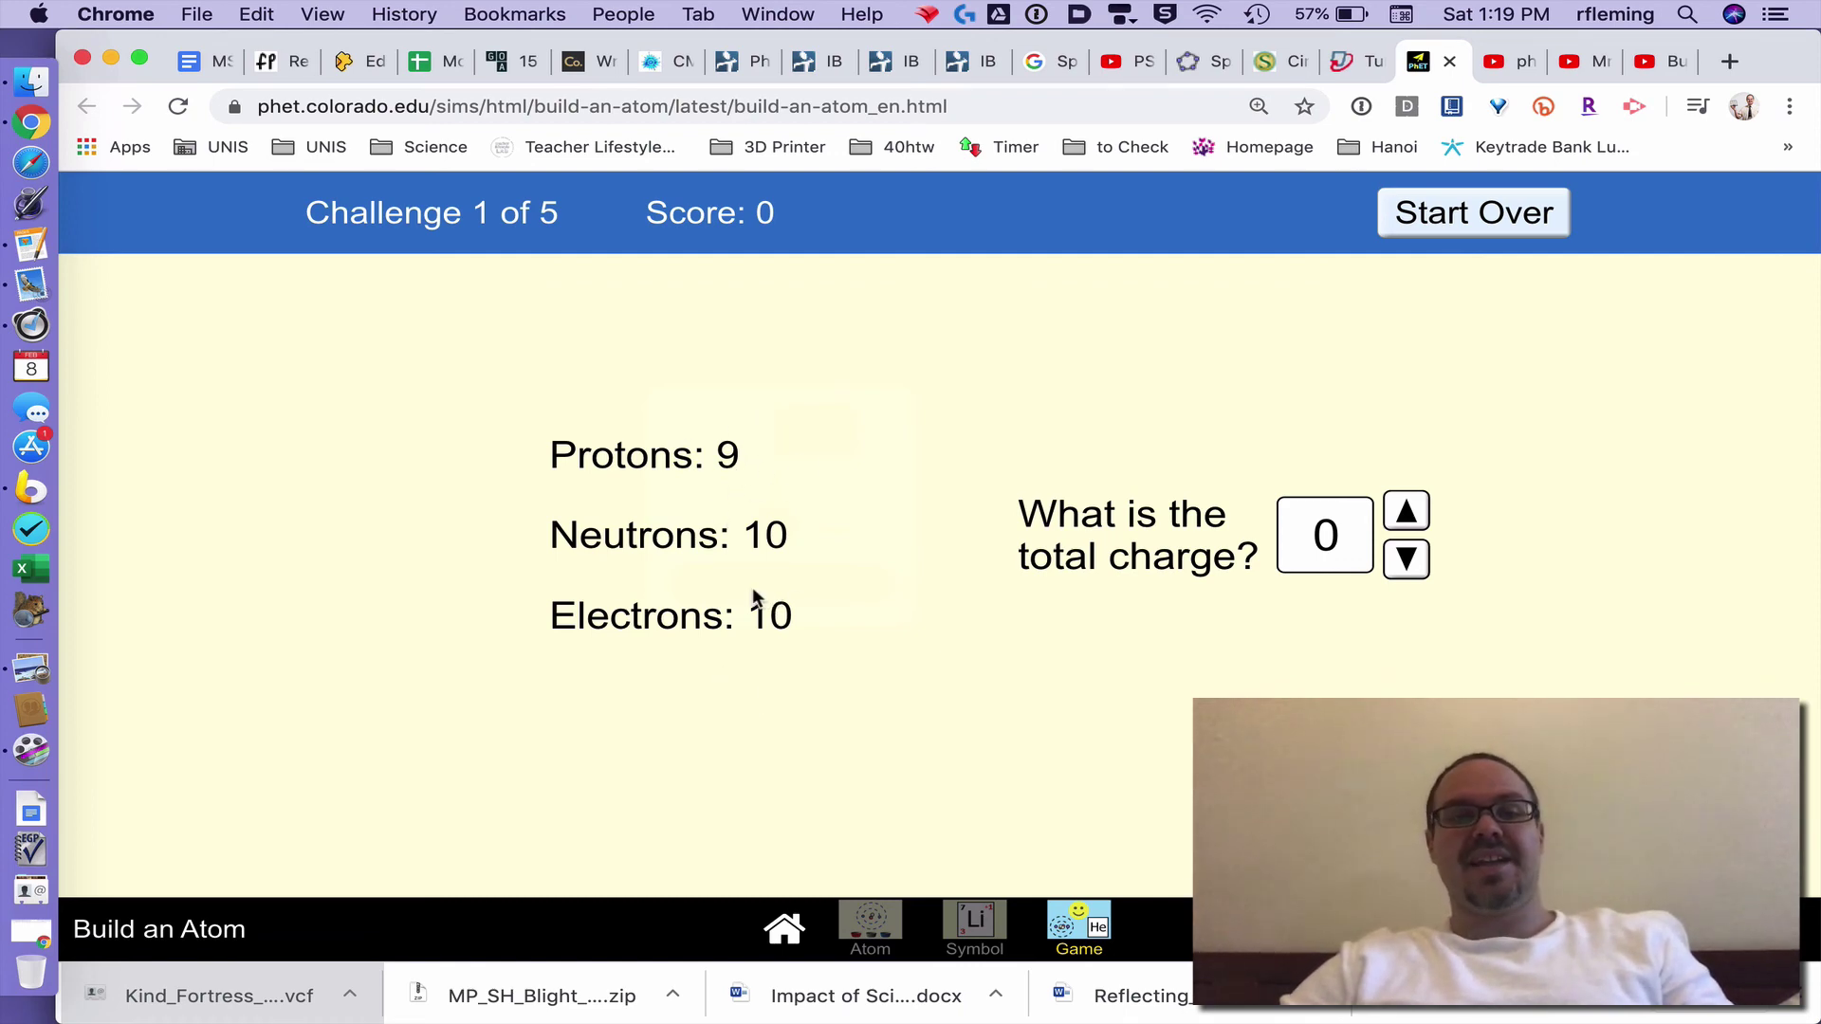
left_click(1406, 512)
left_click(1406, 560)
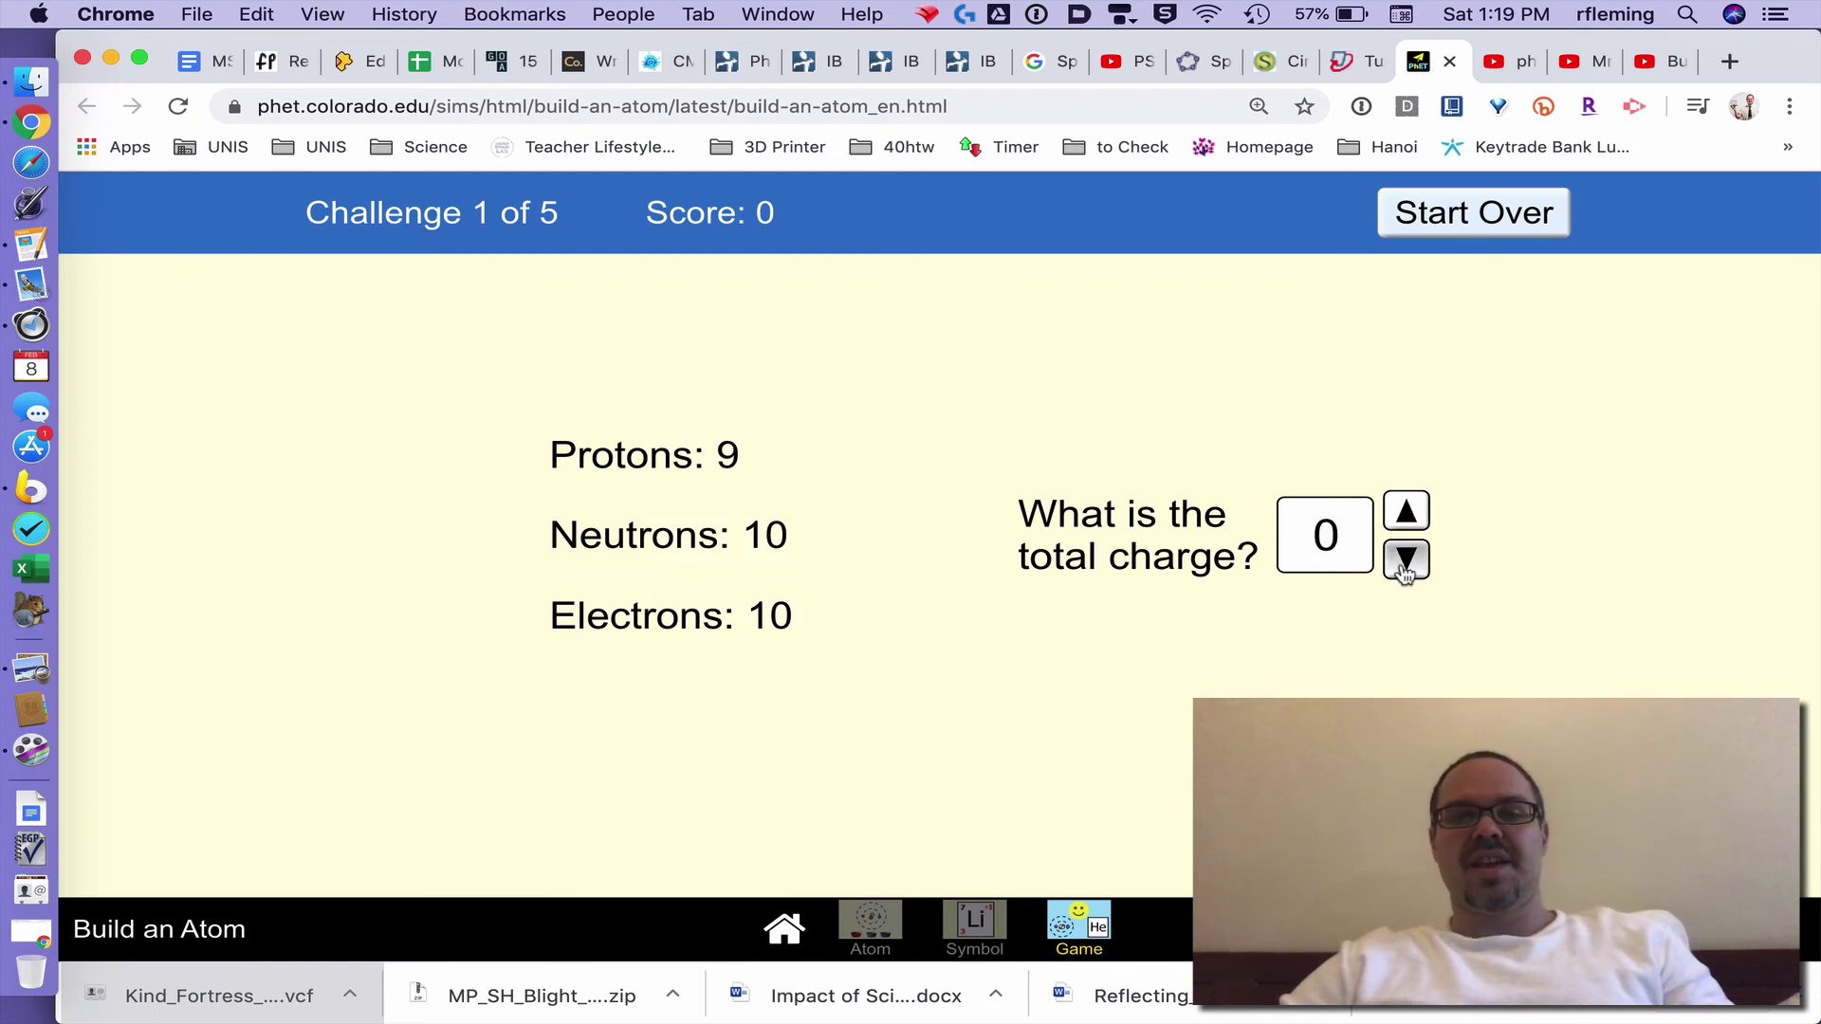
left_click(1406, 559)
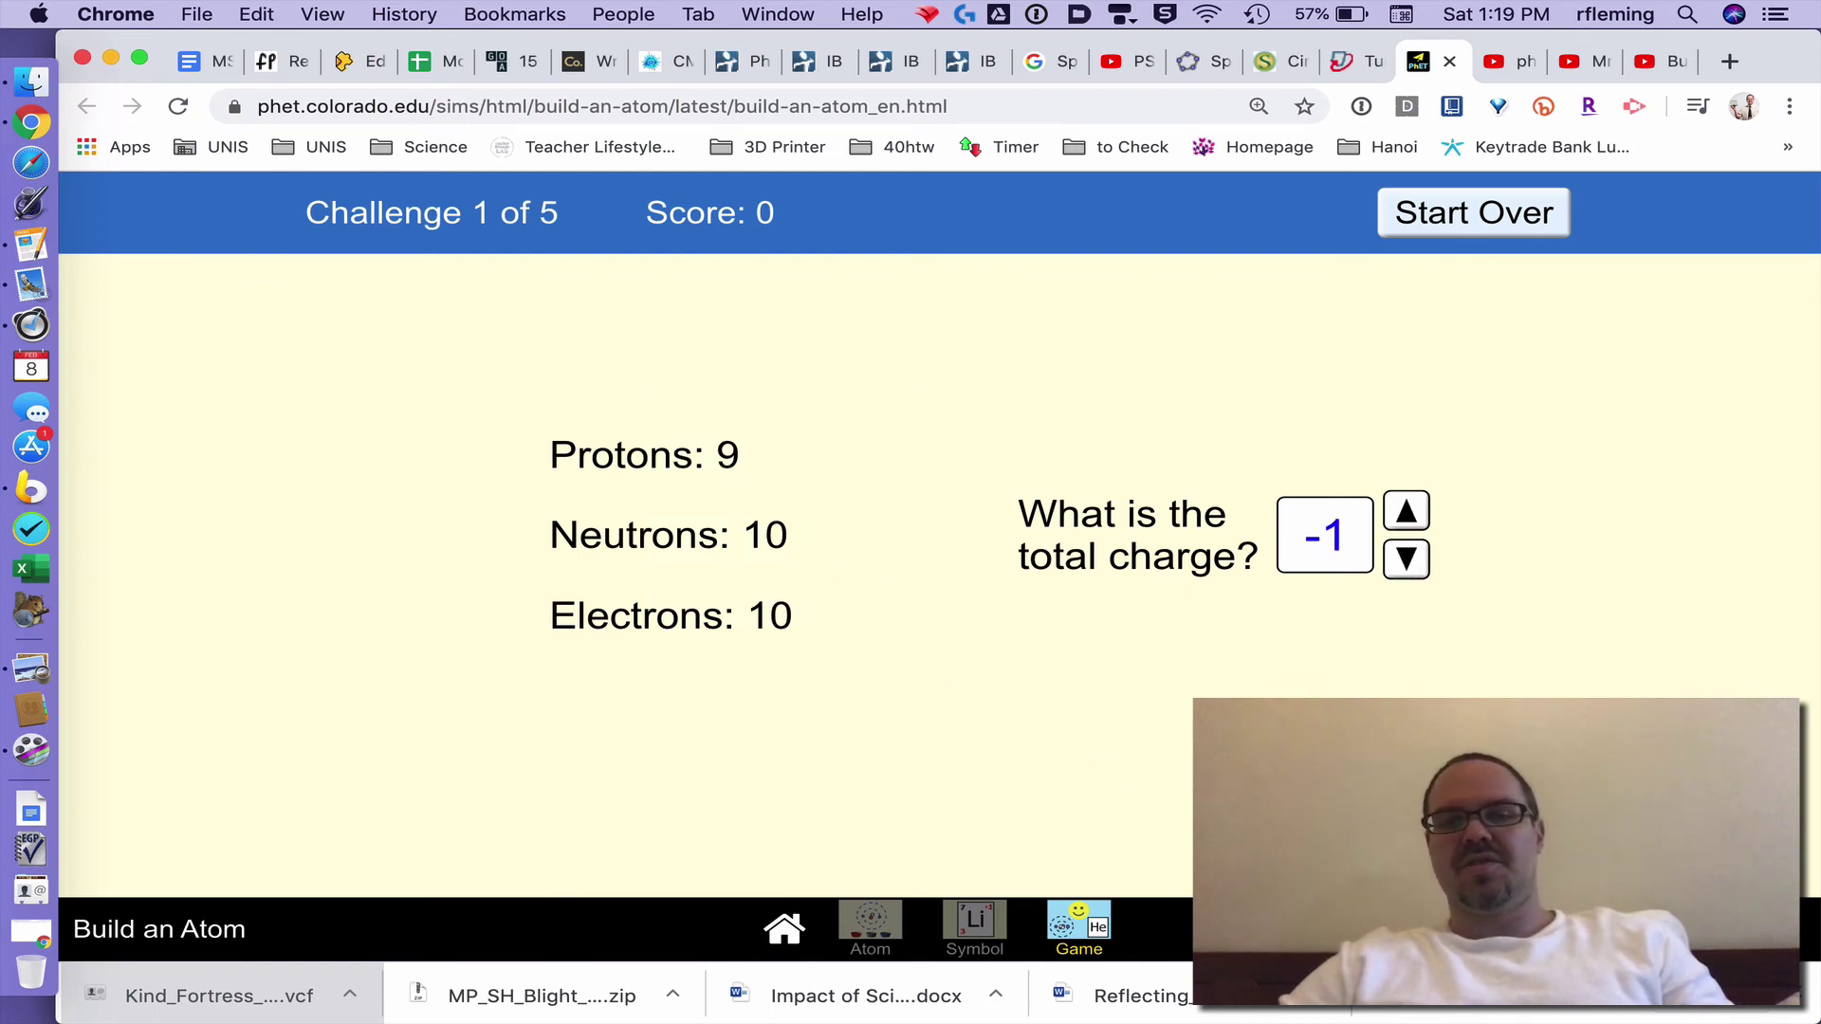
left_click(1274, 779)
left_click(1273, 779)
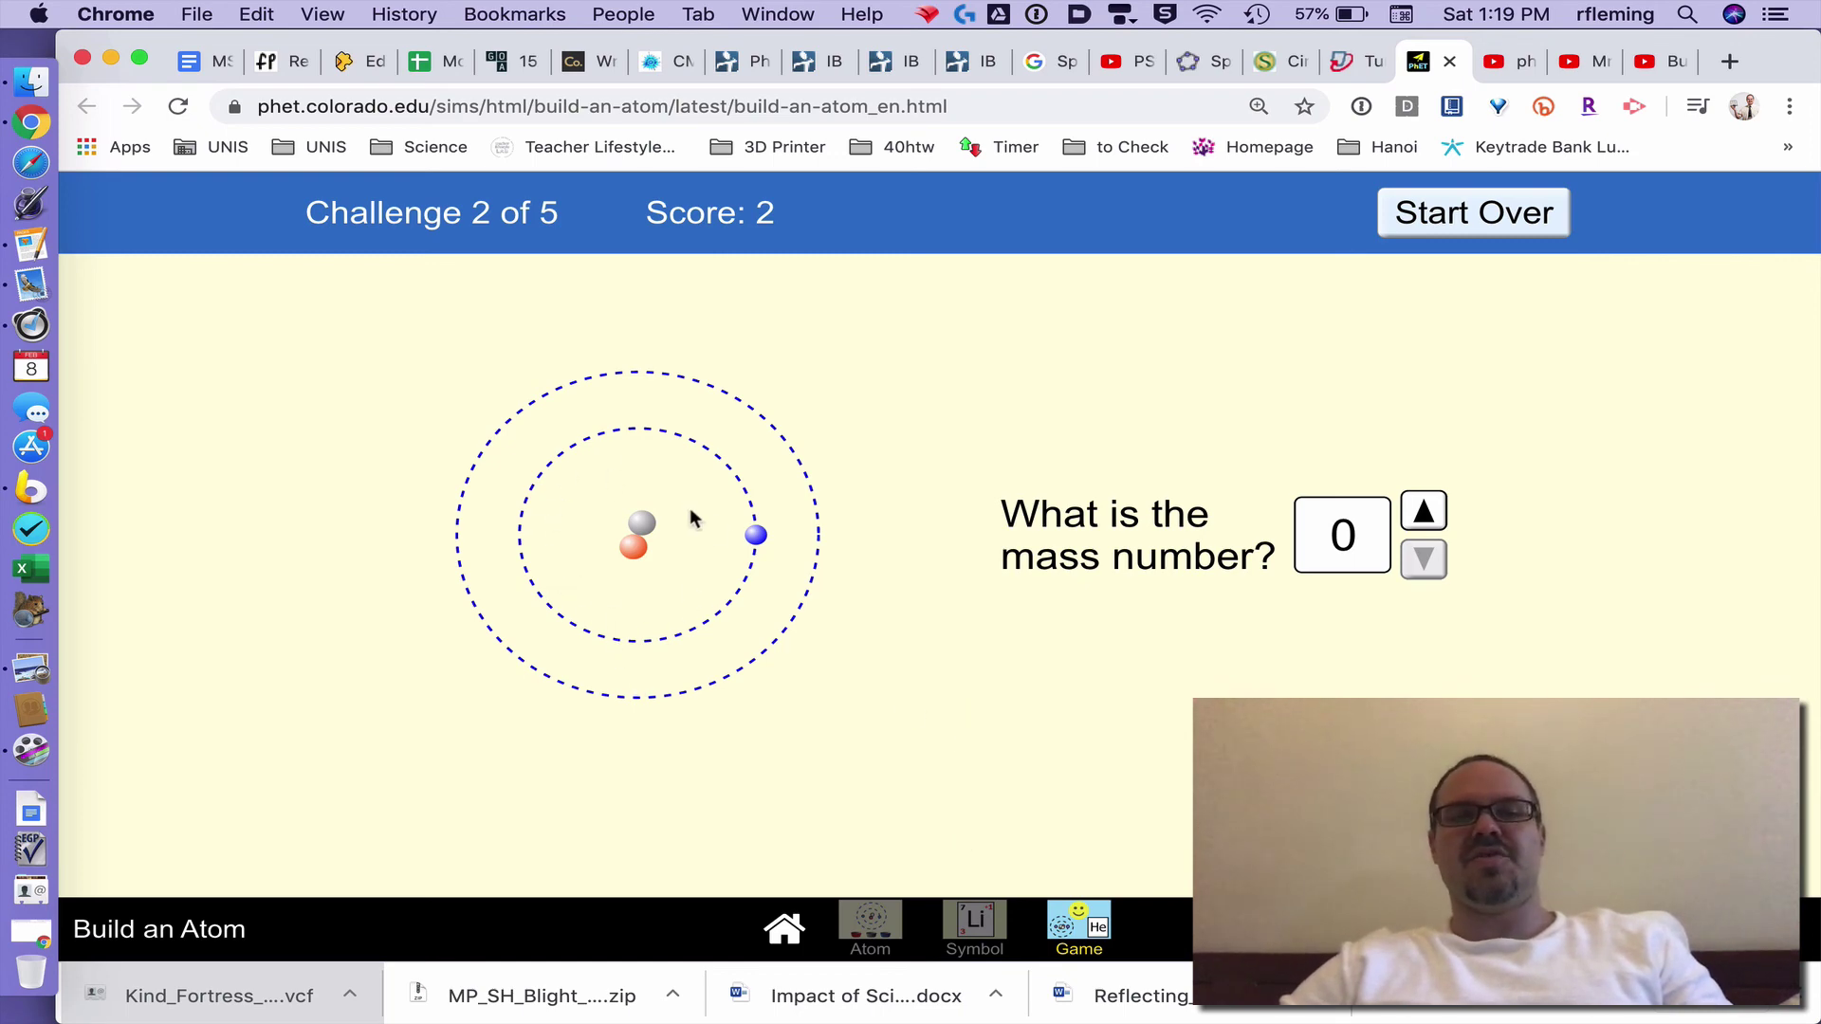
Answer challenge 2 with a mass number of 2 and continue to the next challenge
left_click(1417, 518)
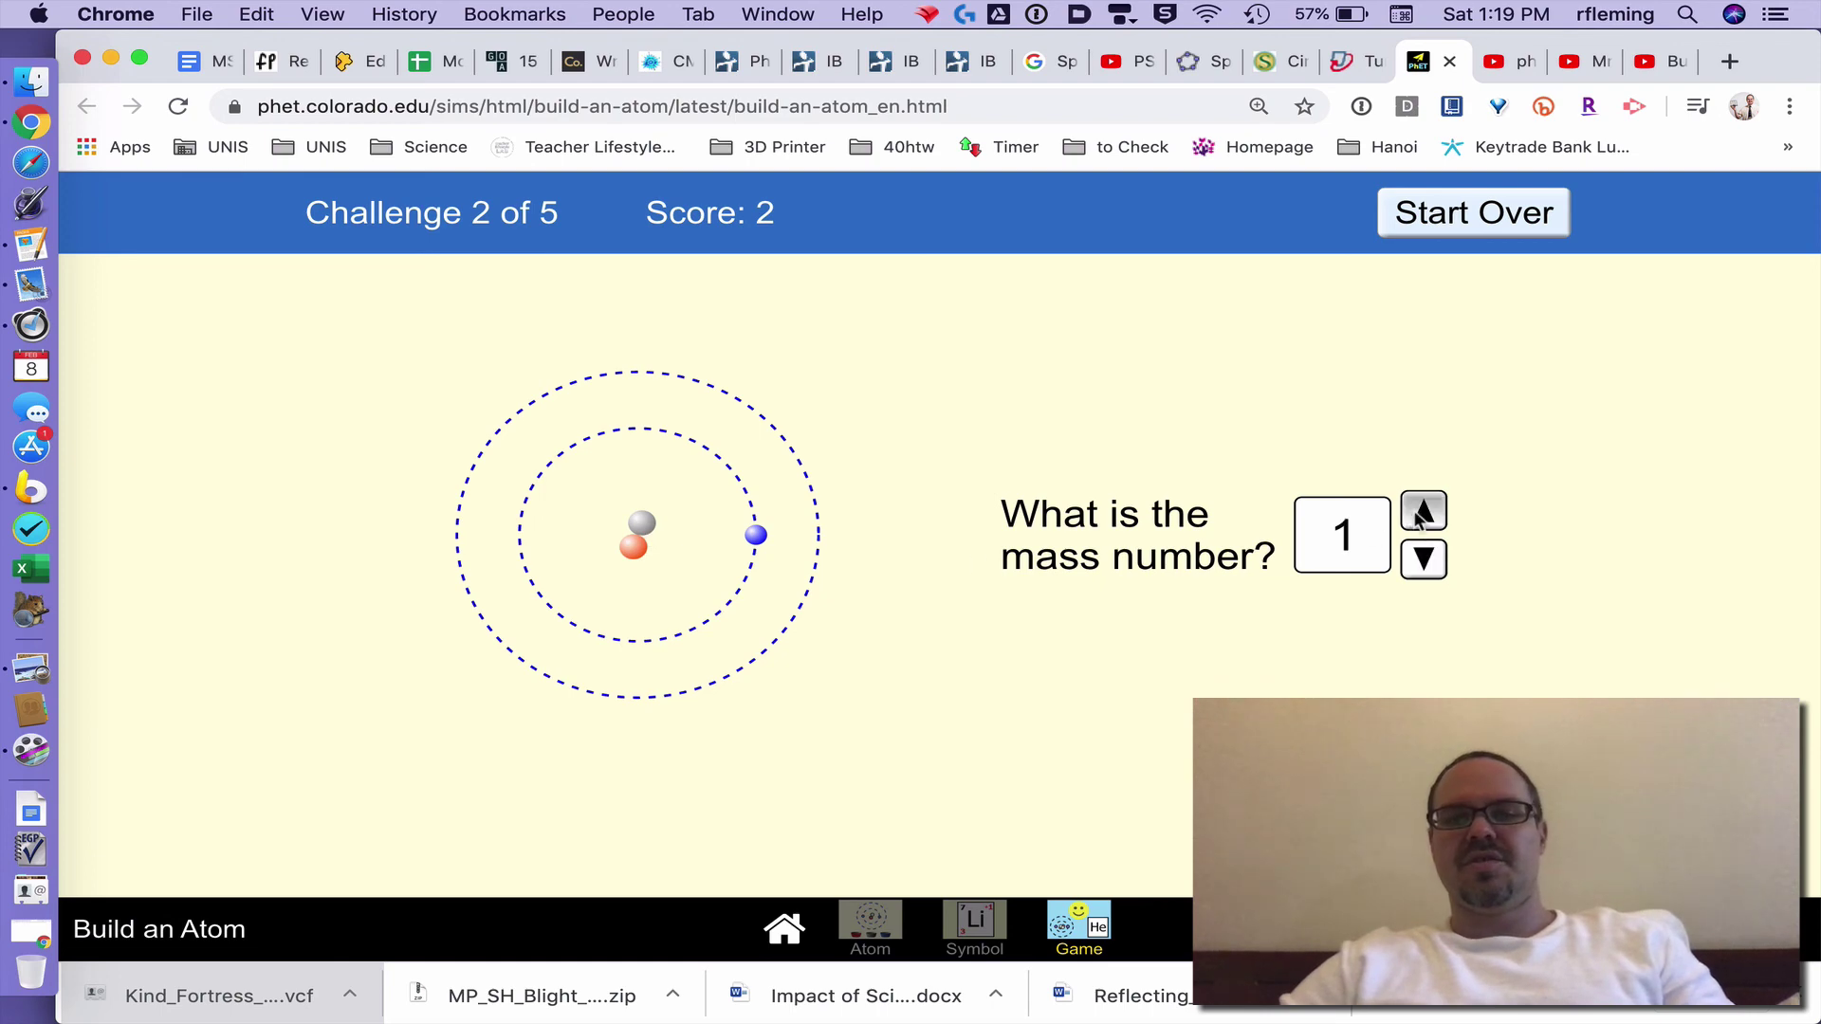
left_click(1420, 515)
left_click(1271, 783)
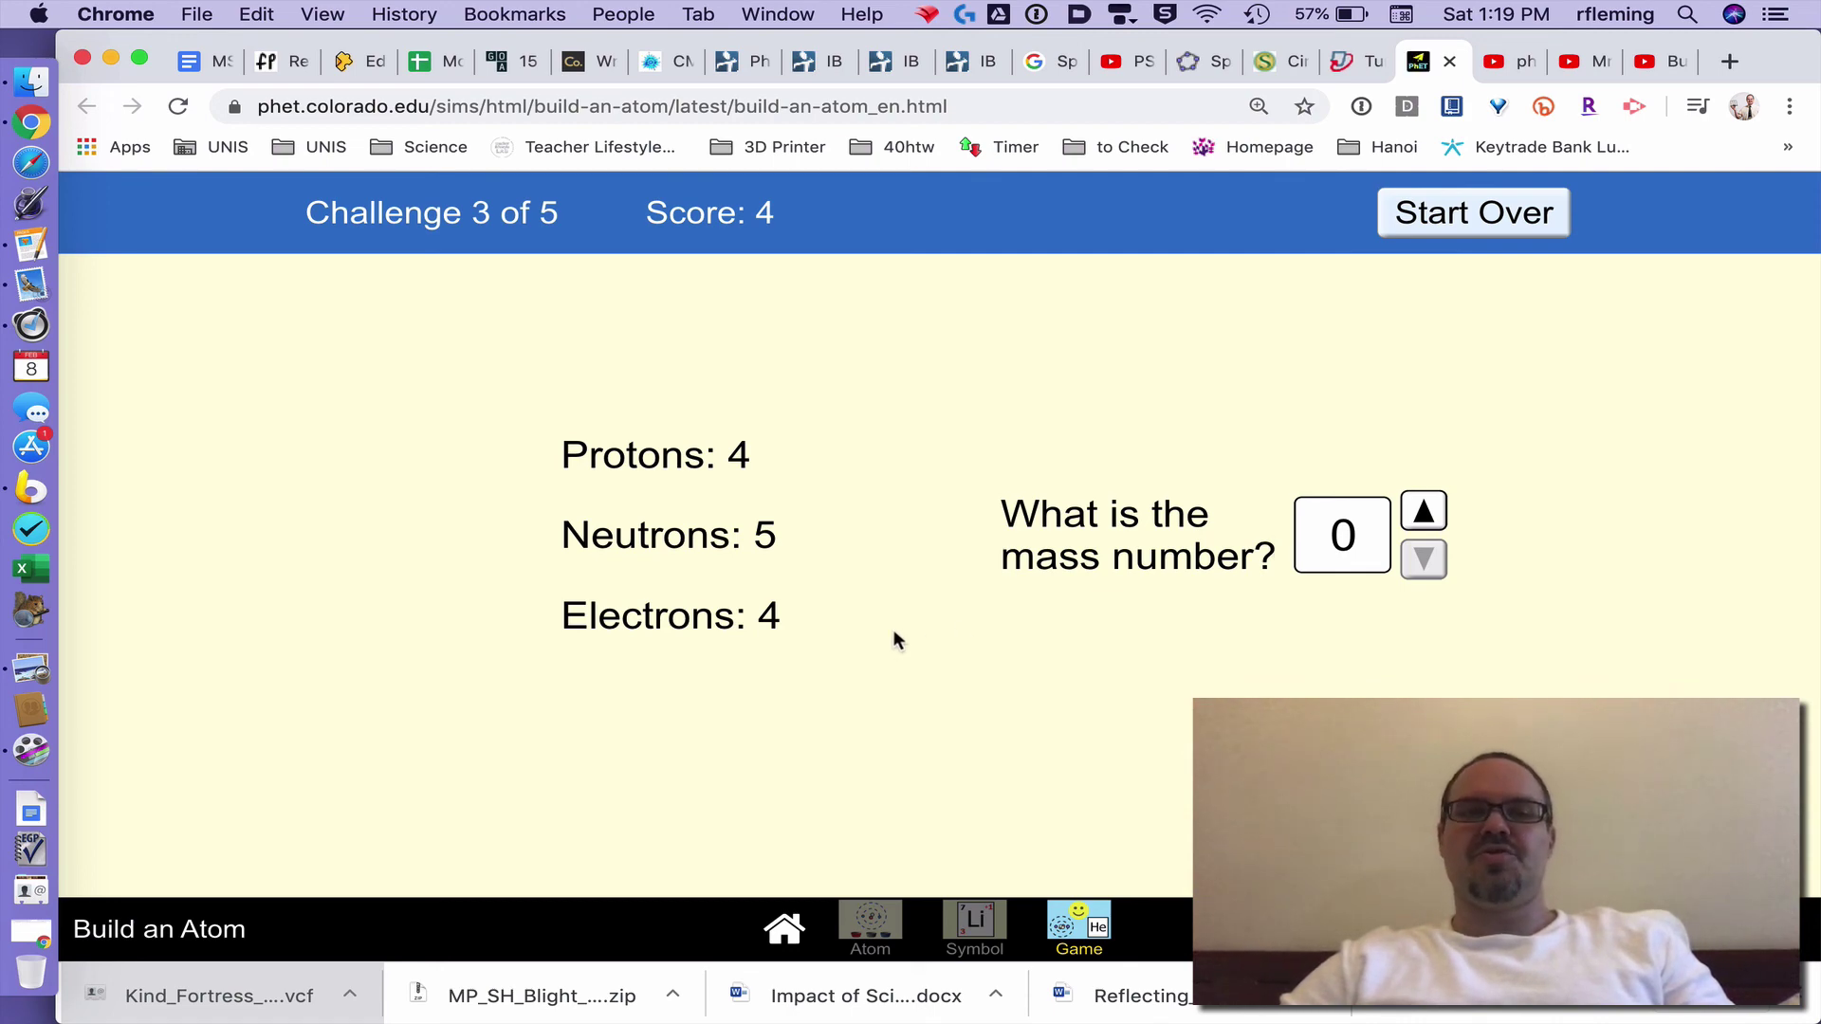
Try a mass number of 8 for challenge 3, and move on after revealing the answer
left_click(1433, 525)
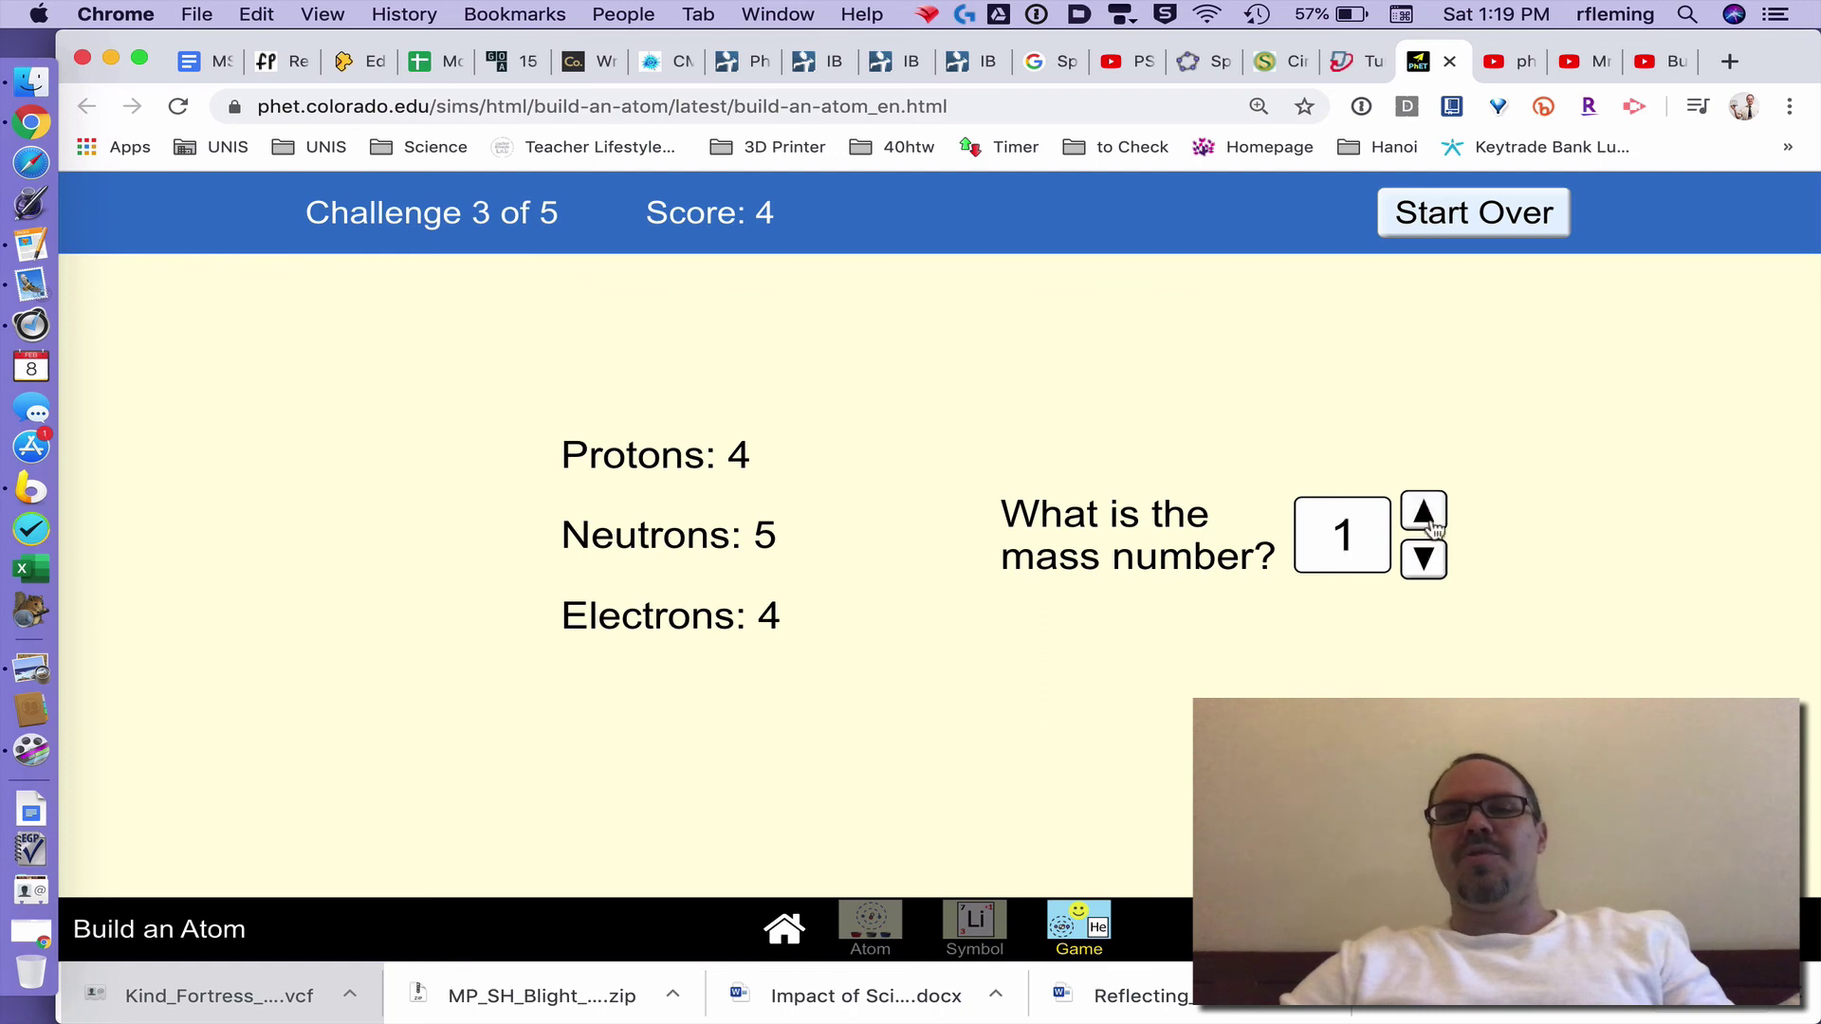
left_click(1433, 524)
left_click(1433, 524)
left_click(1433, 524)
left_click(1433, 525)
left_click(1432, 524)
left_click(1433, 524)
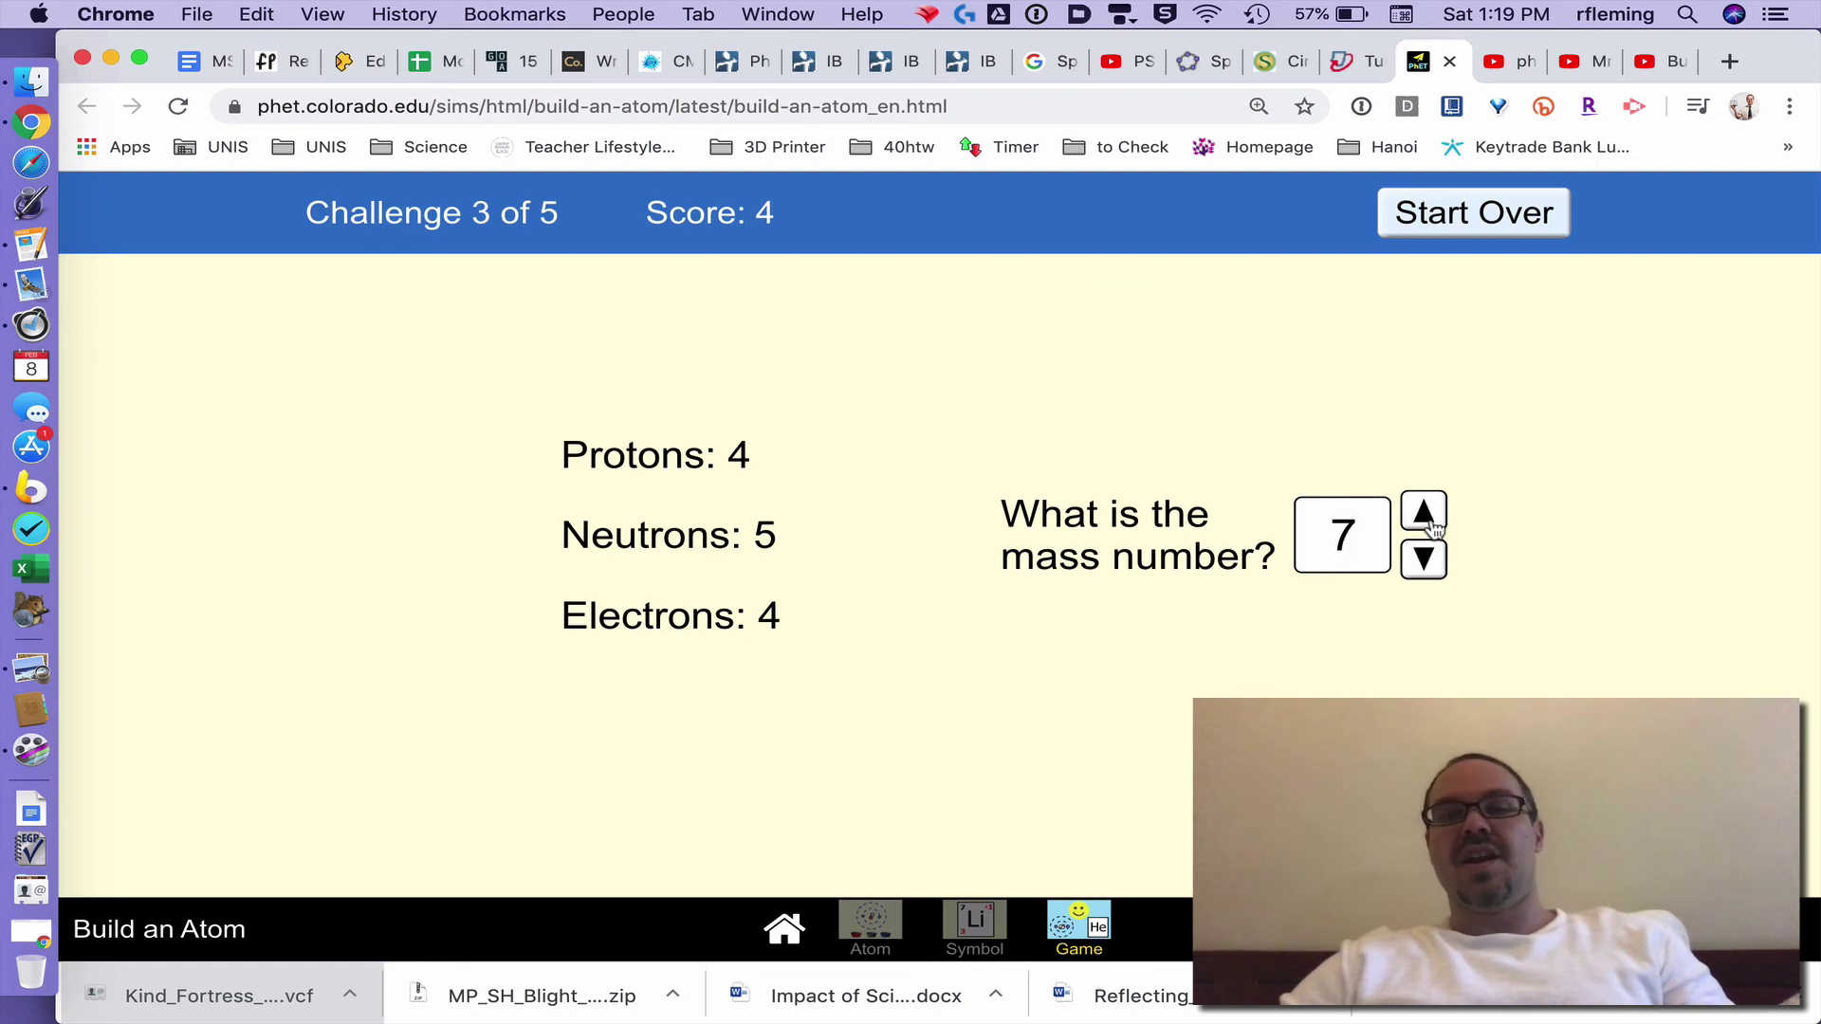
left_click(1433, 524)
left_click(1242, 840)
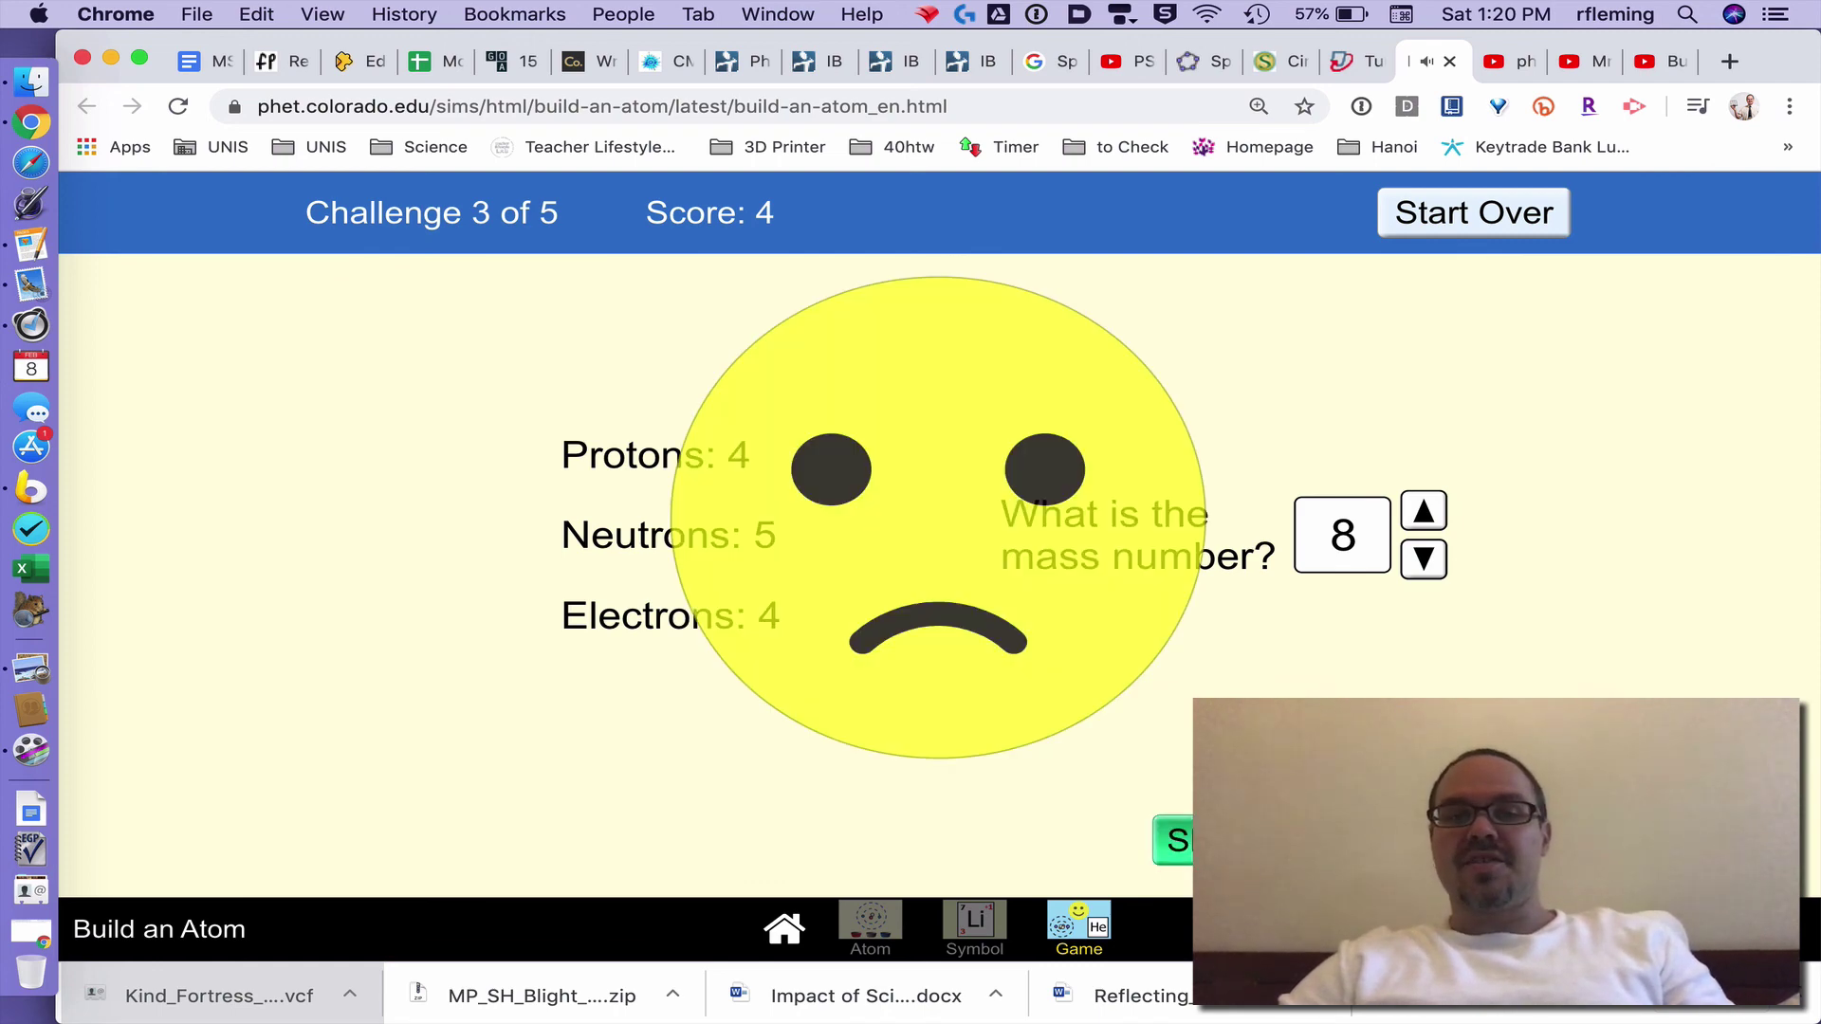
left_click(1224, 840)
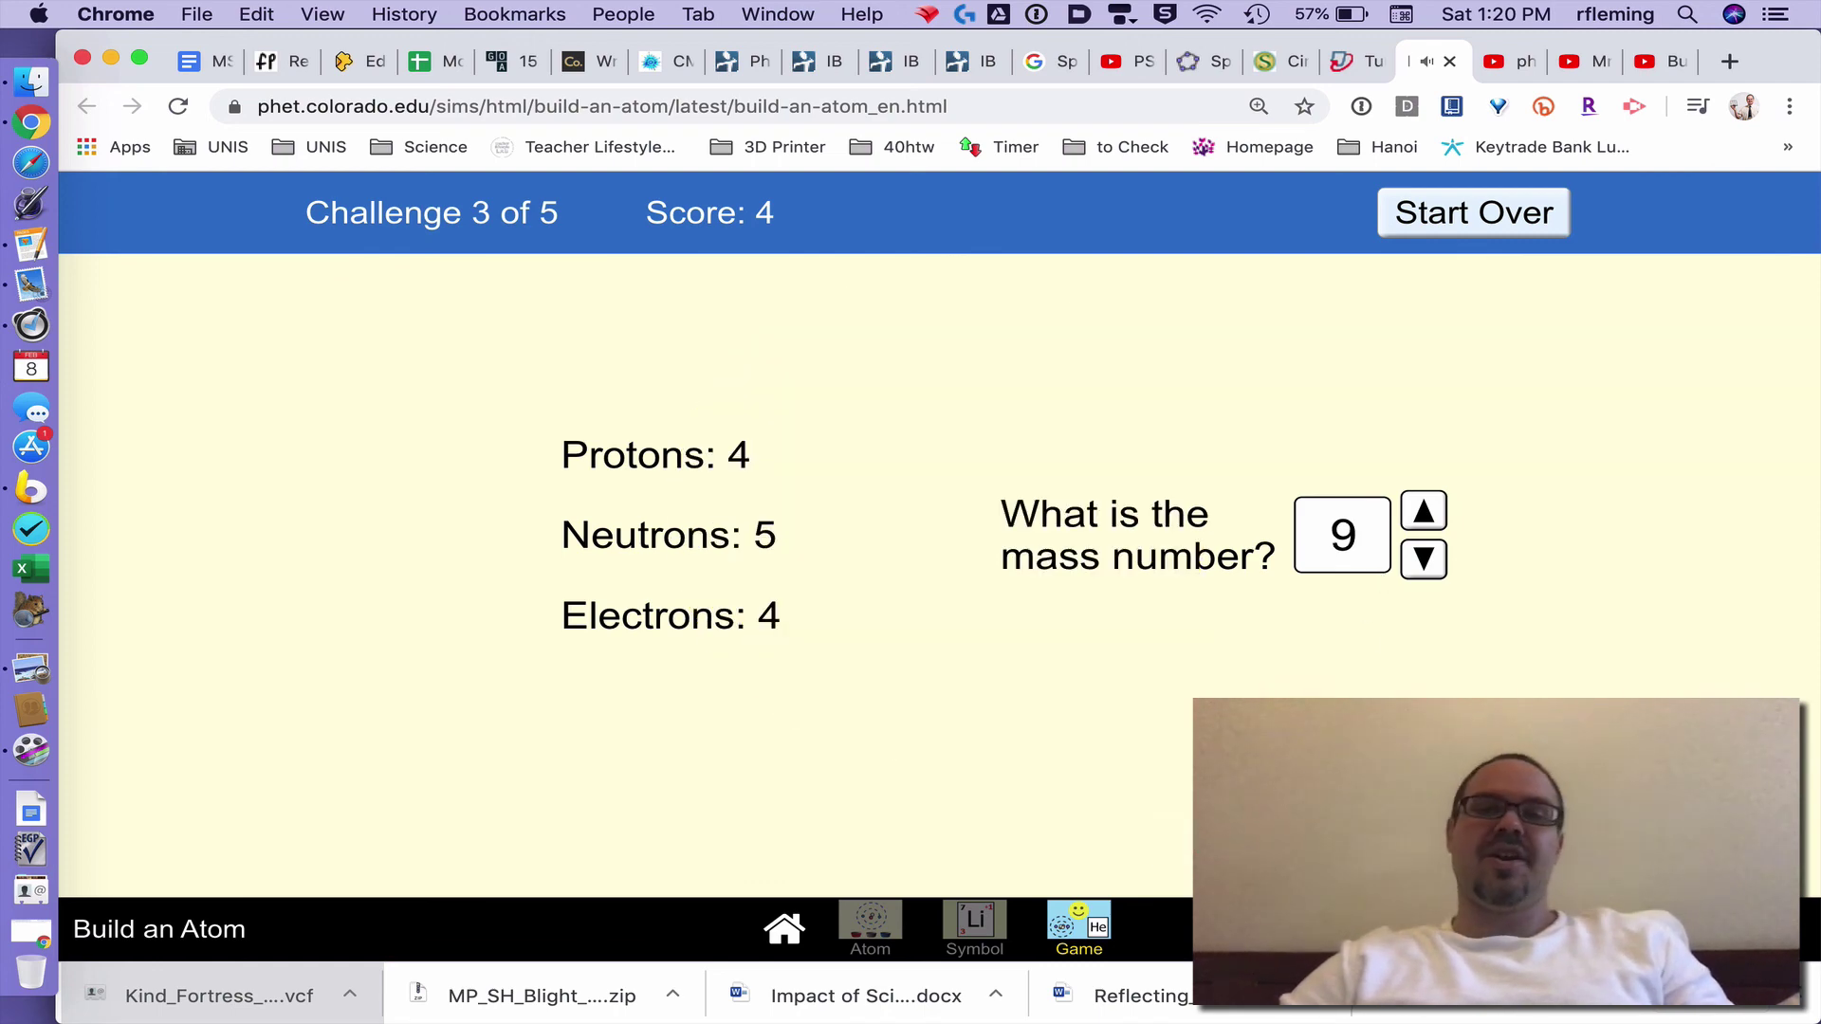
left_click(1223, 840)
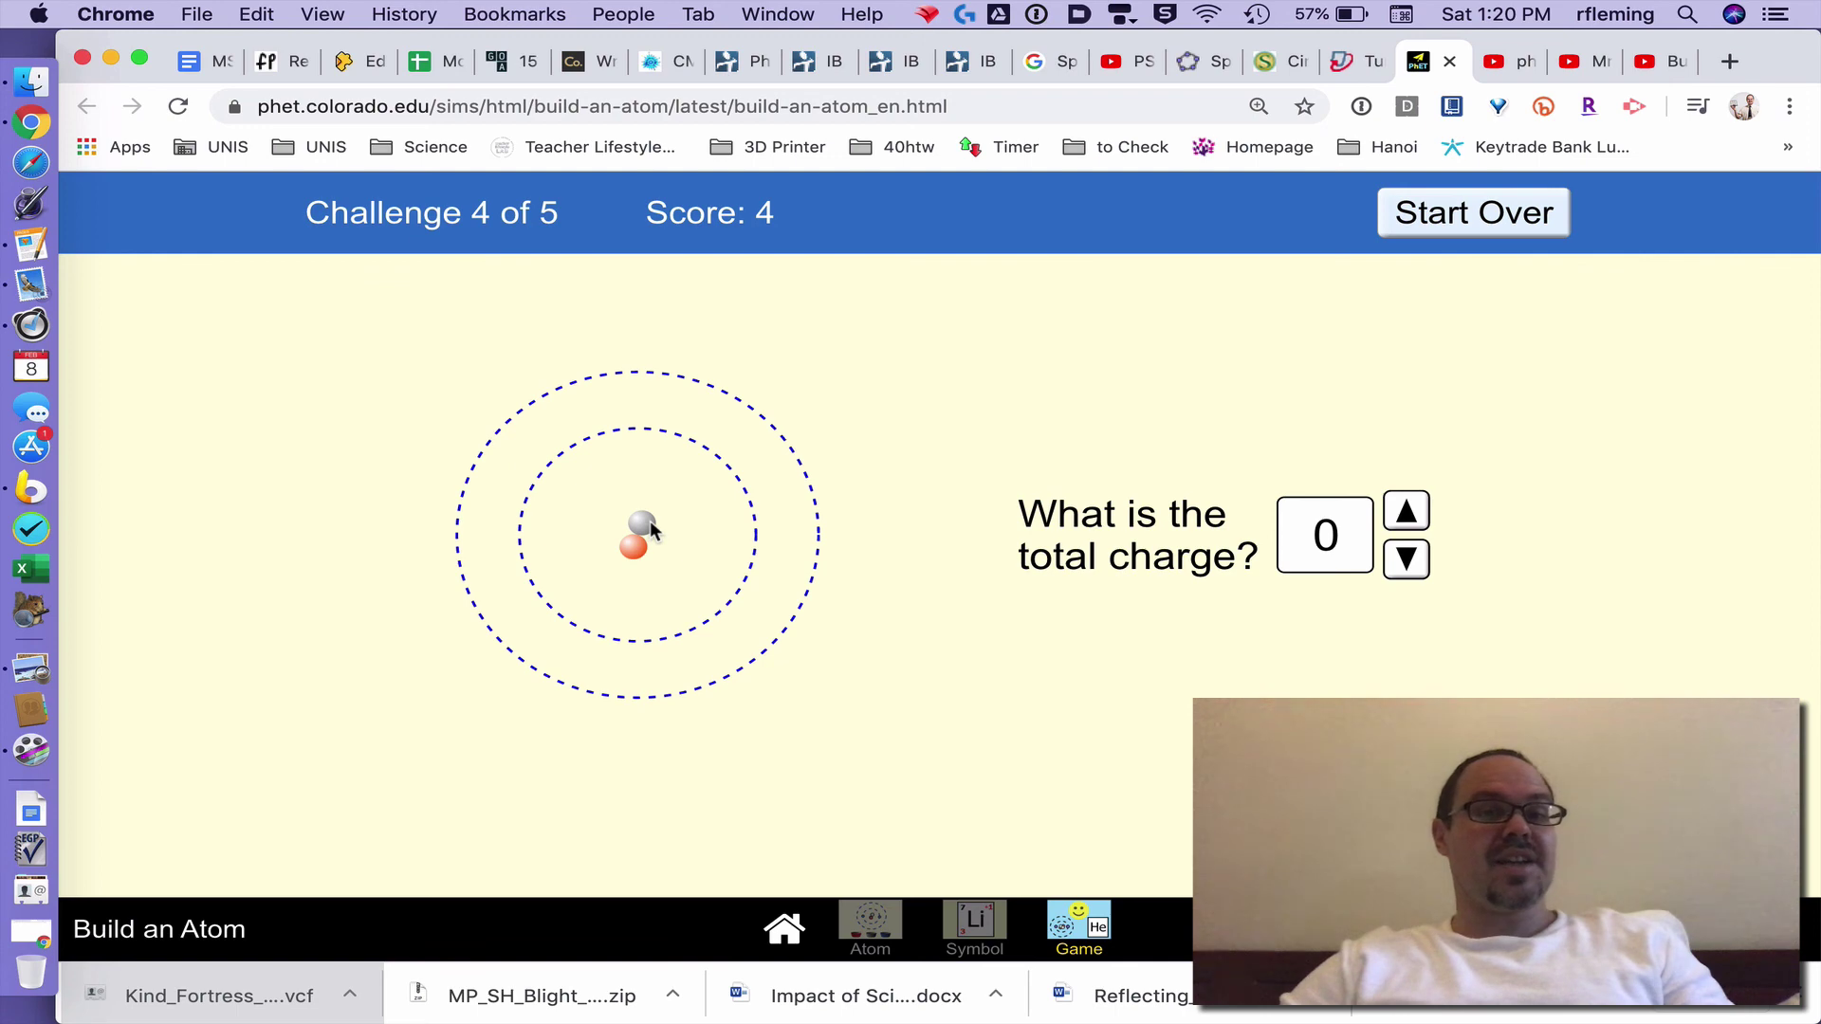
Try a total charge of +2 for challenge 4 and correct the answer to +1
left_click(1406, 512)
left_click(1407, 513)
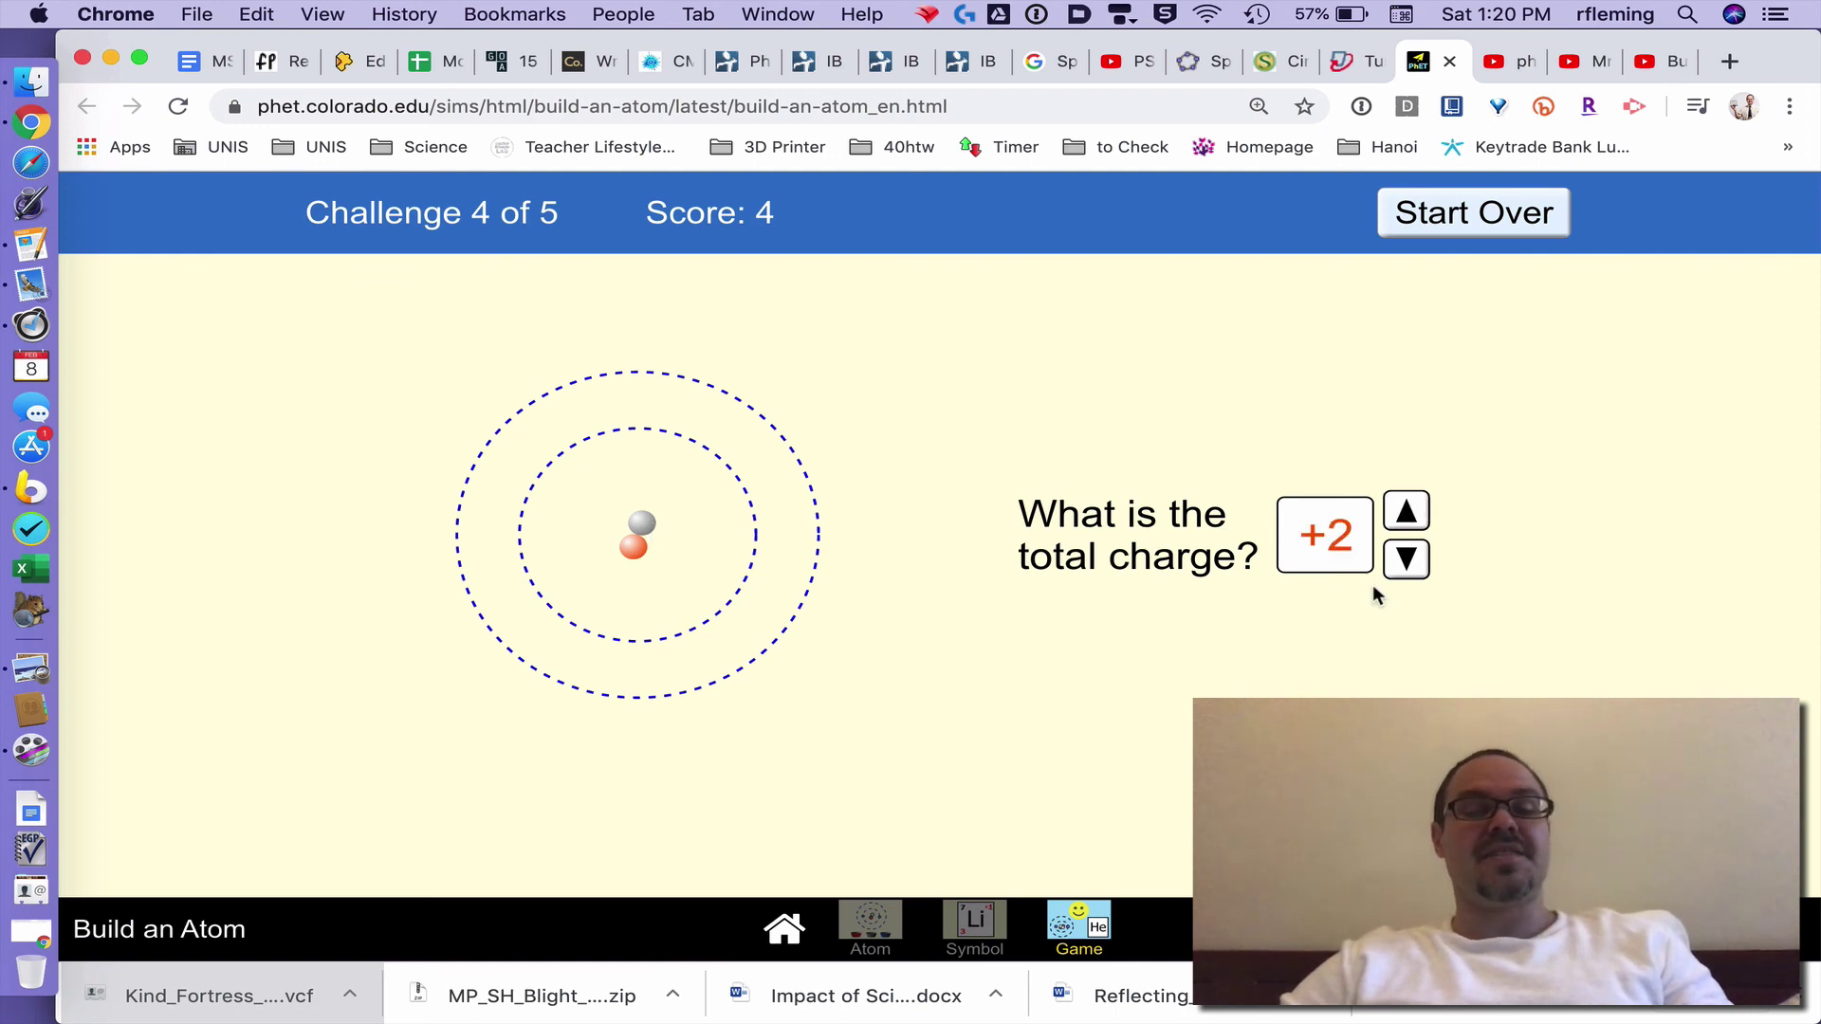
left_click(1232, 839)
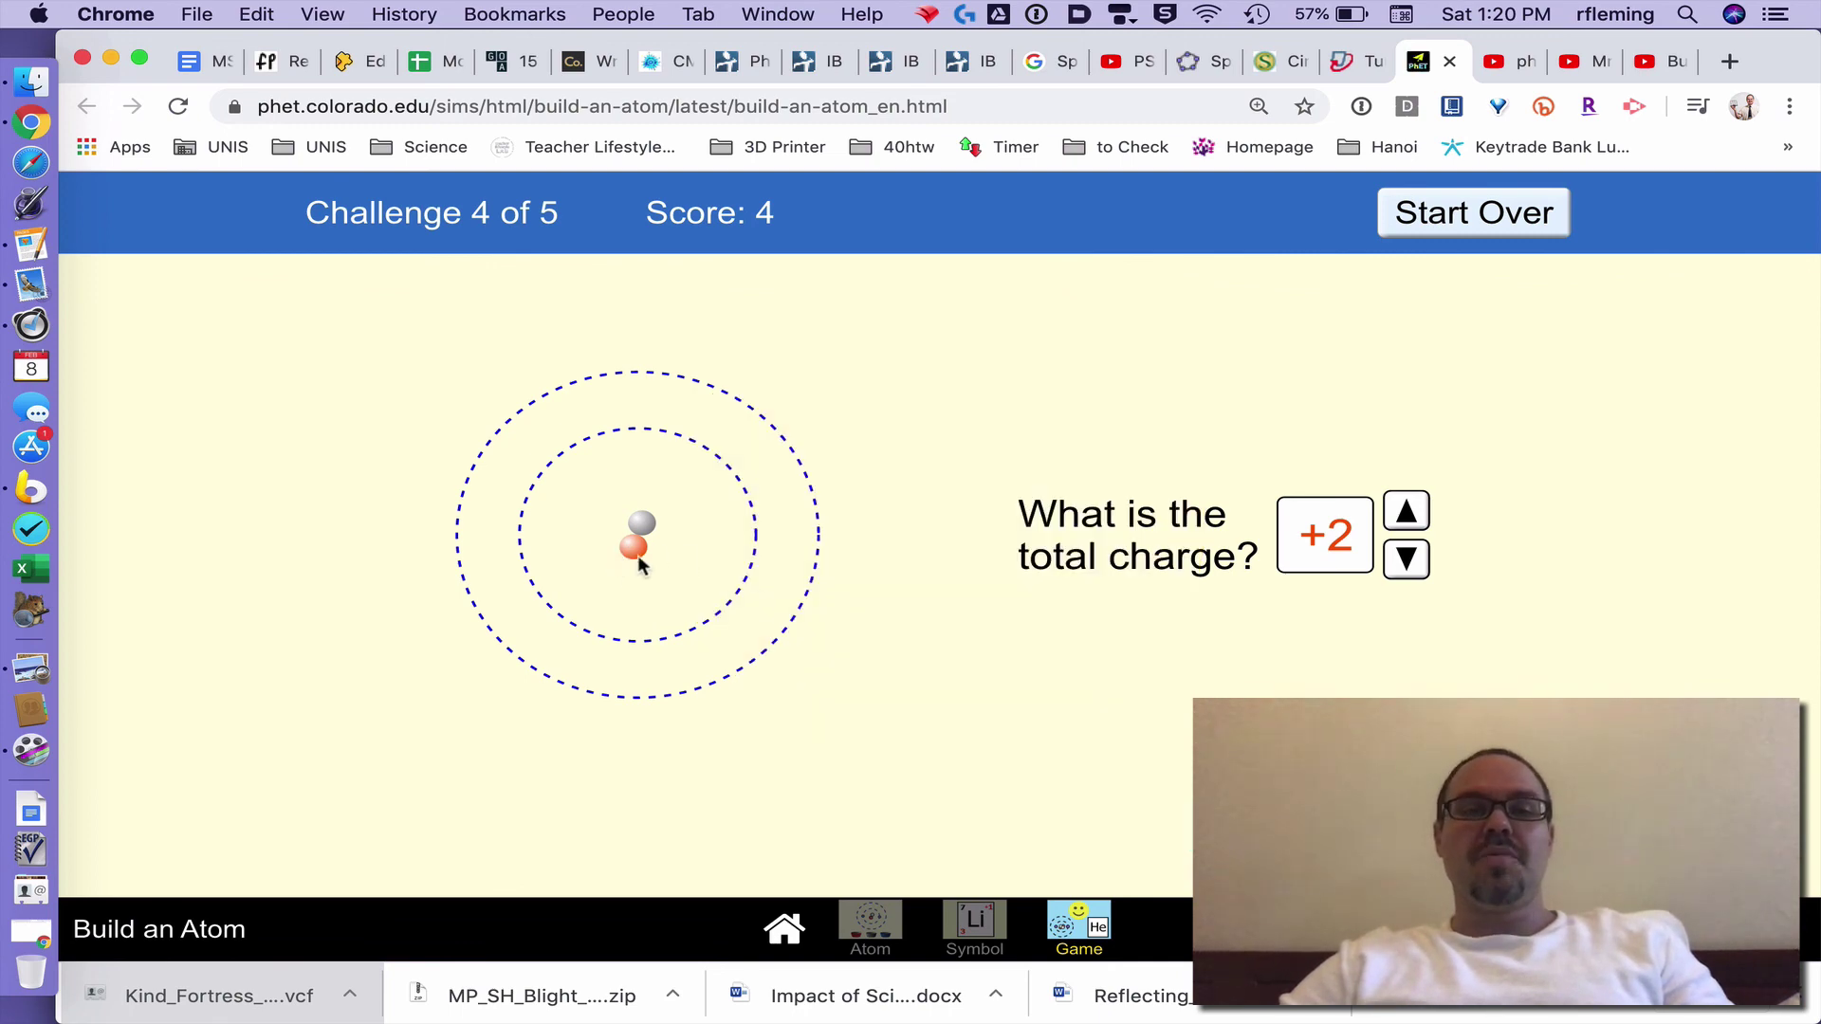
left_click(1404, 564)
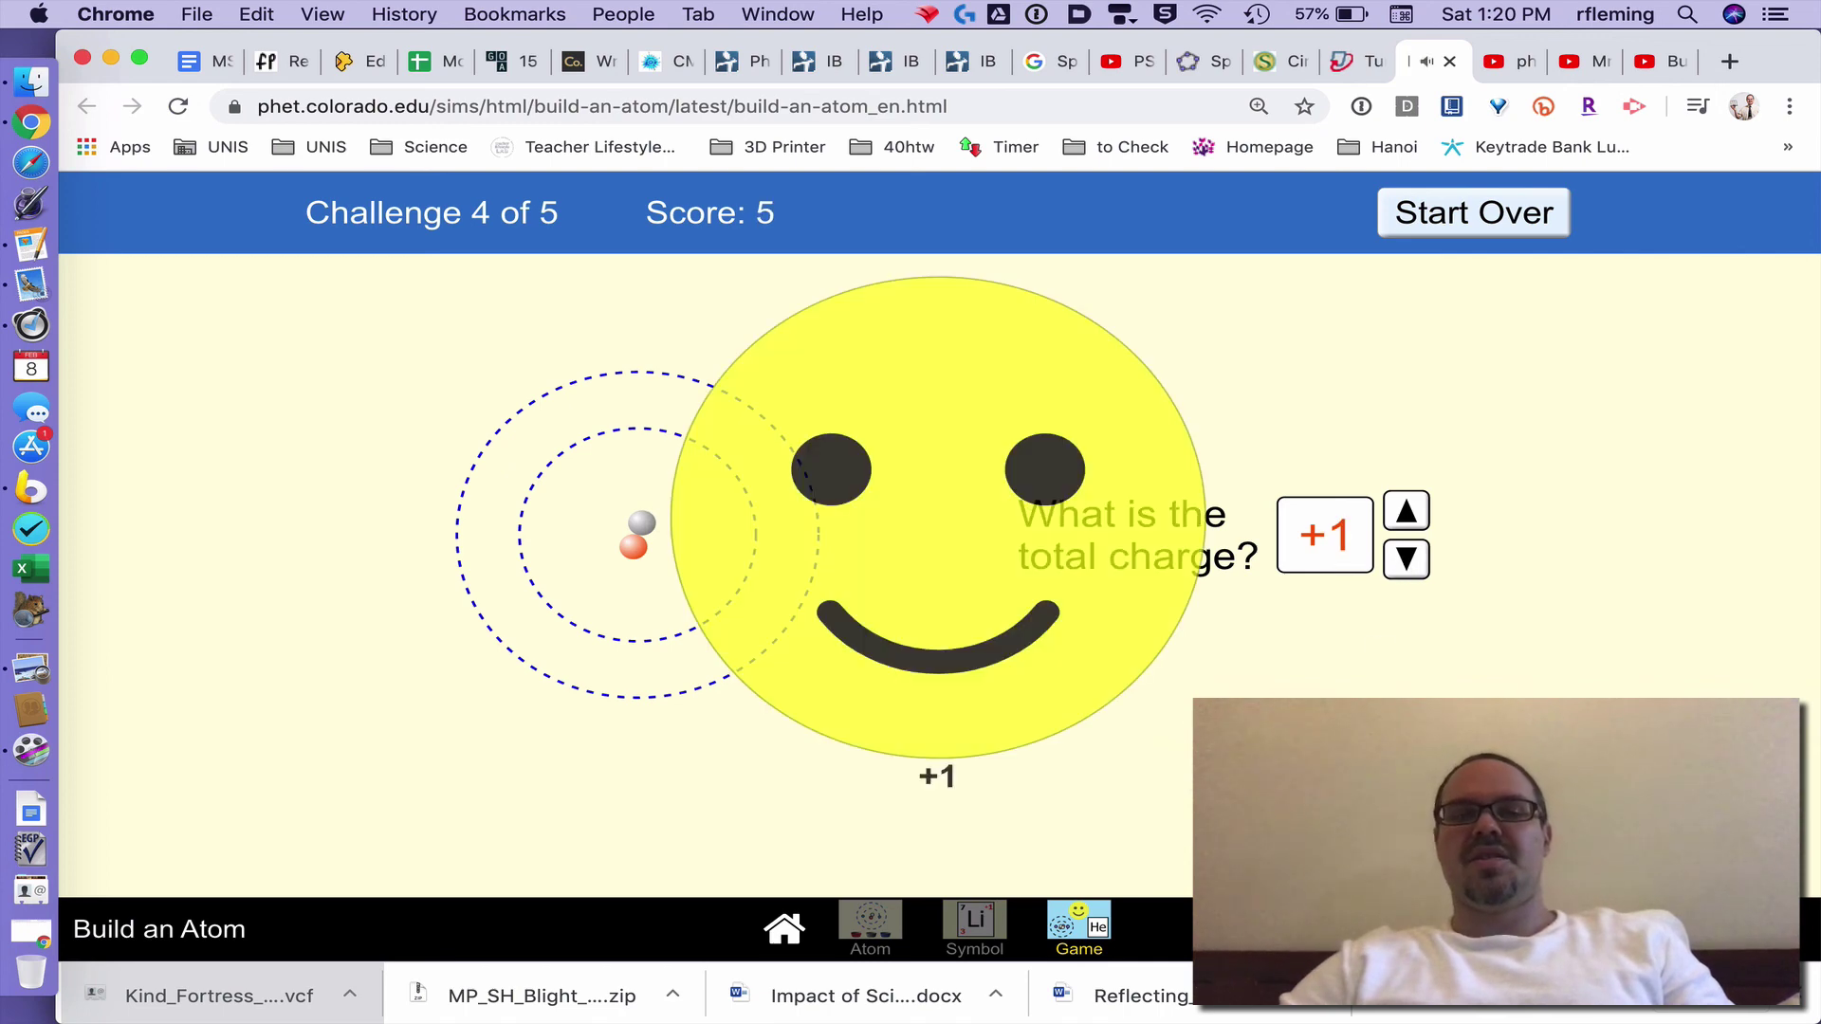